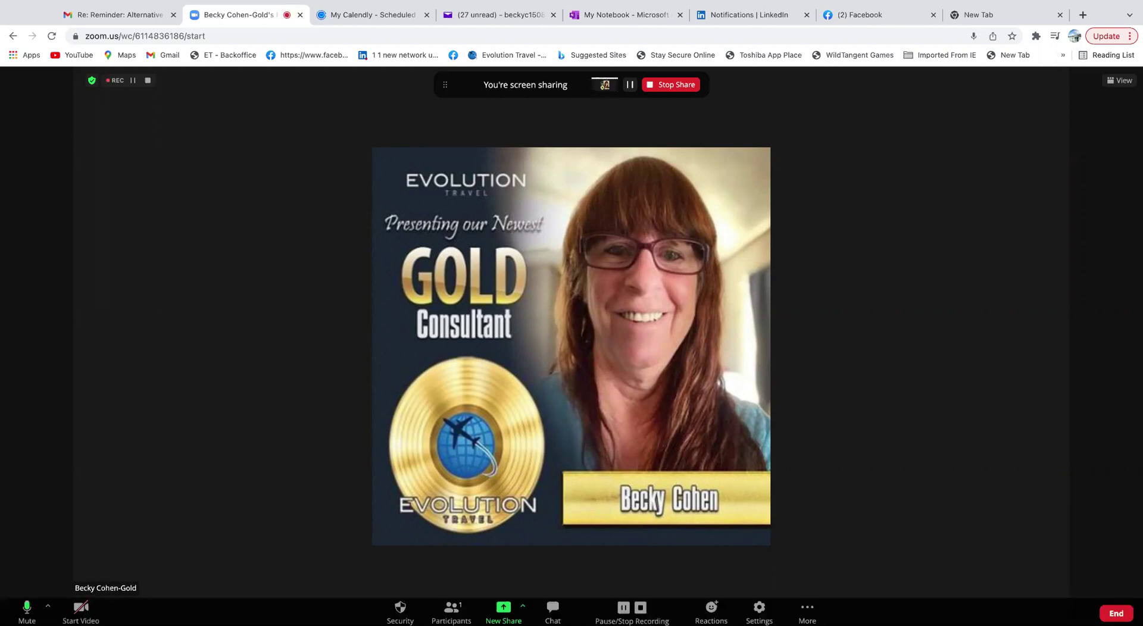
# - Load the AppSumo login page in the new tab and pick a Google account to sign in
pyautogui.click(988, 14)
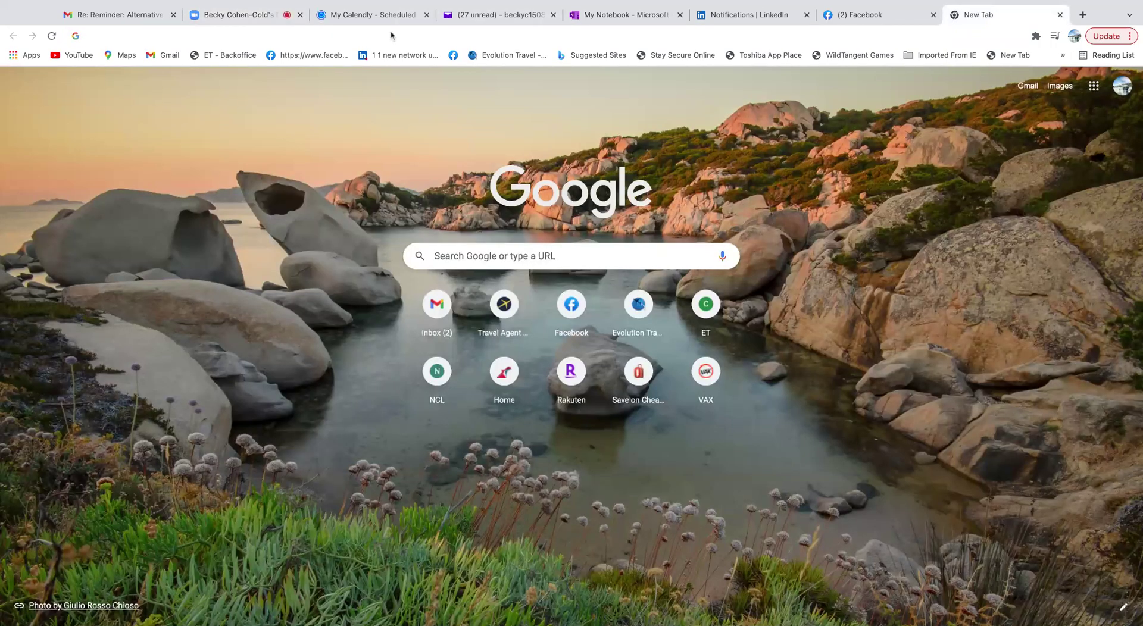
pyautogui.write('app')
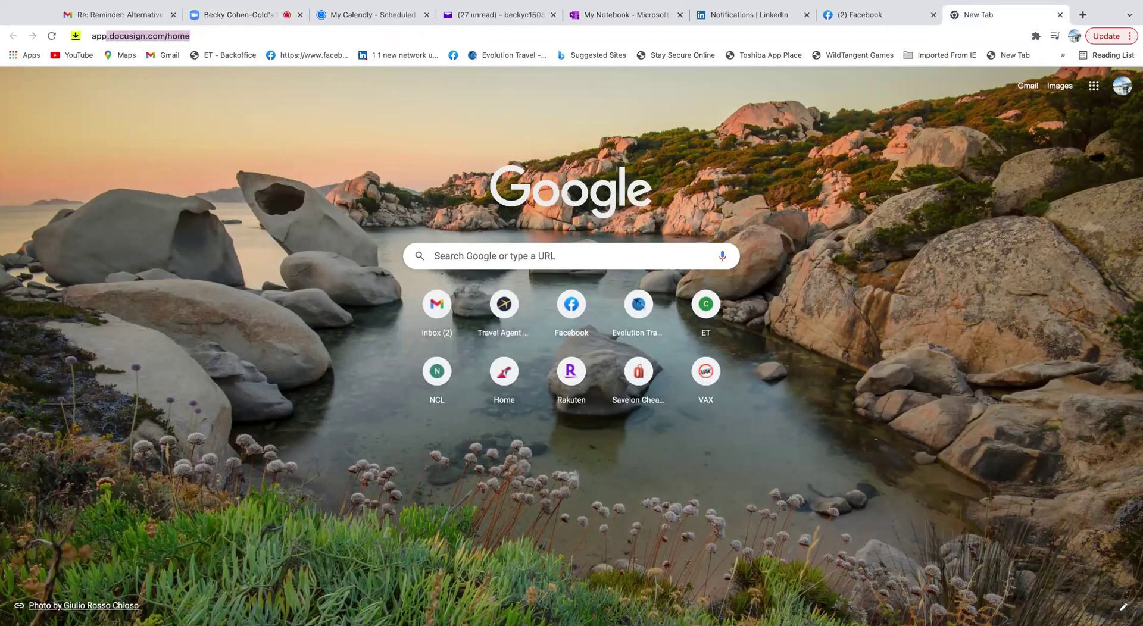
pyautogui.write('sumo')
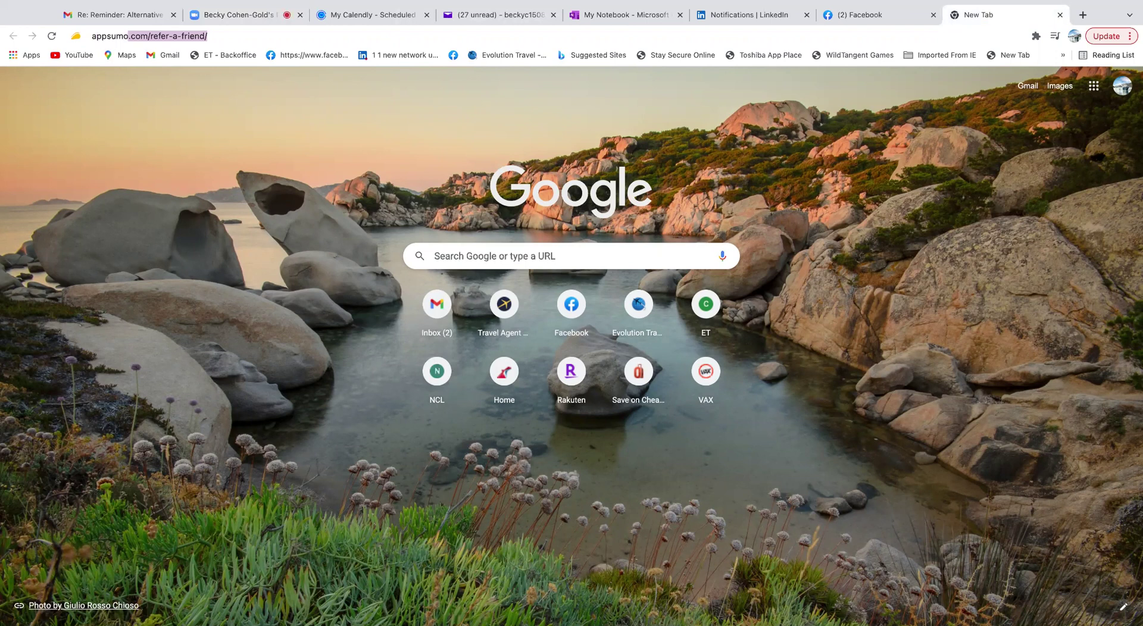
pyautogui.press('Return')
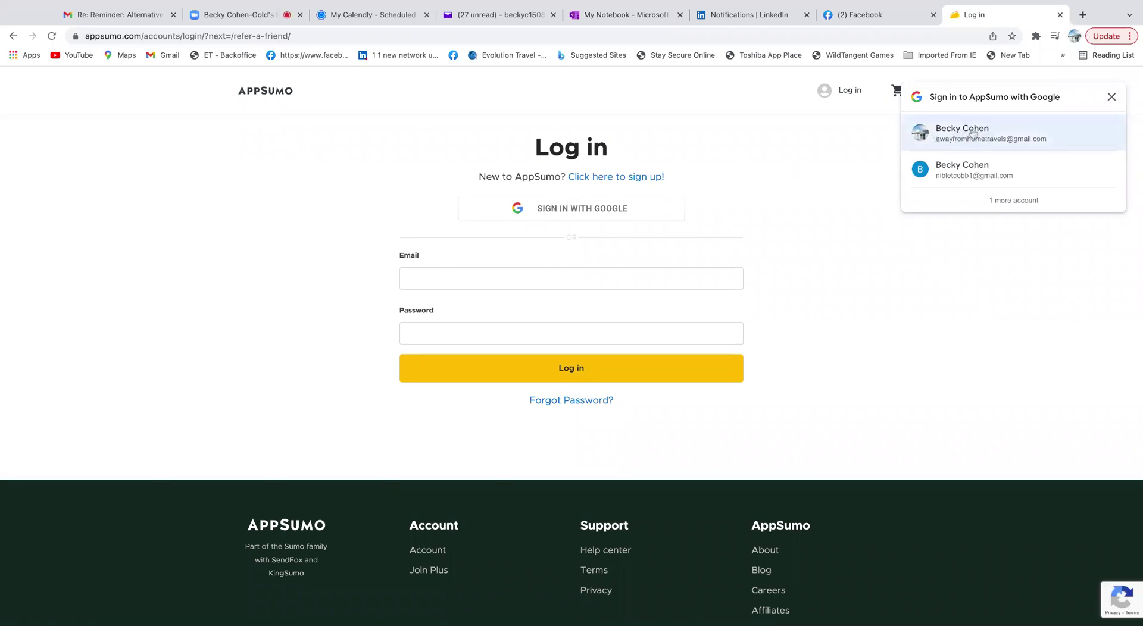
pyautogui.click(956, 136)
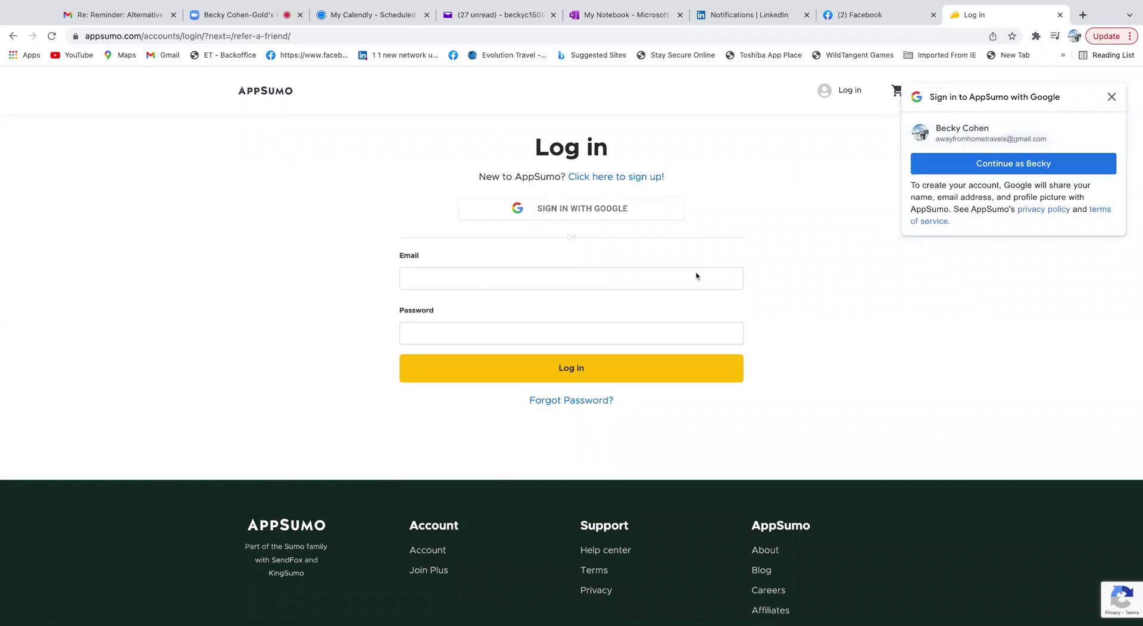
# - Confirm the Google account sign-in to AppSumo
pyautogui.click(956, 168)
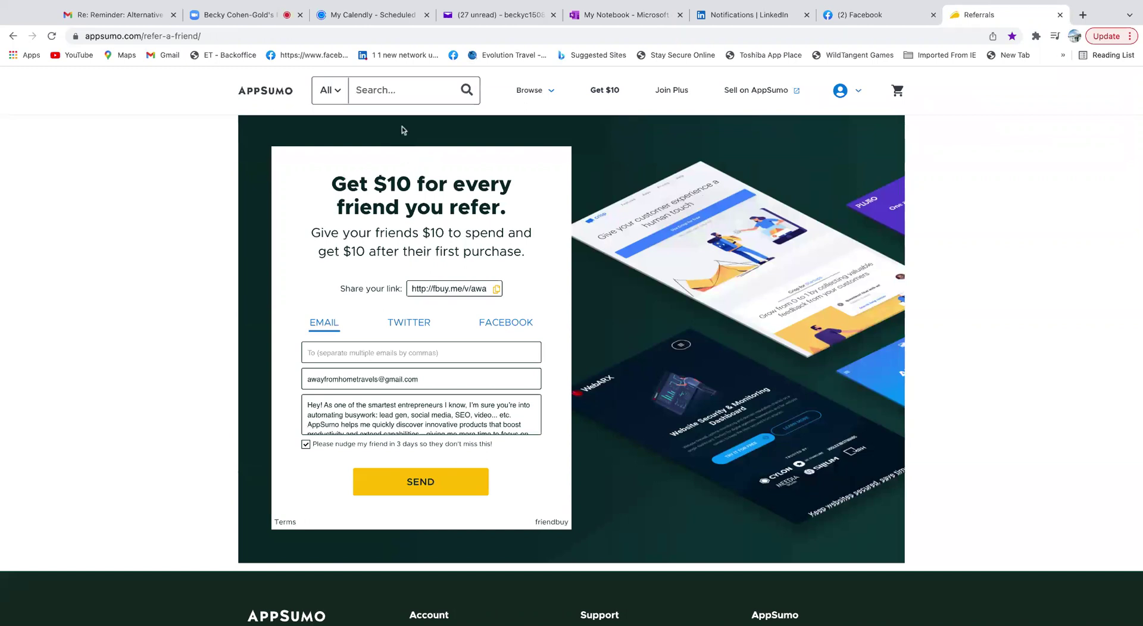
pyautogui.scroll(-2, 574, 270)
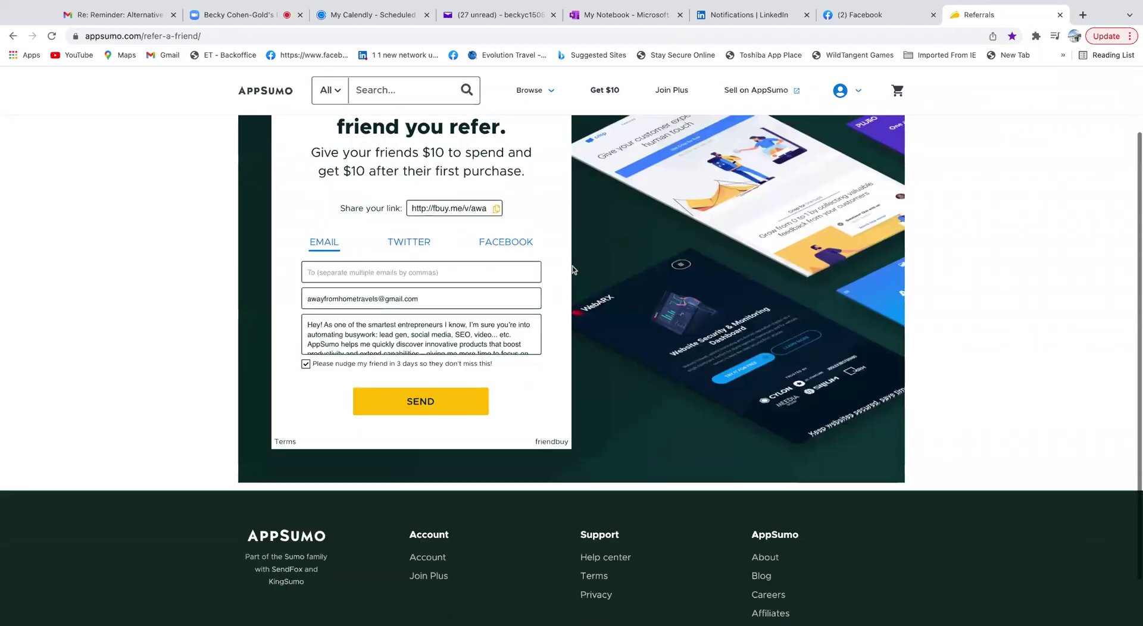
pyautogui.scroll(2, 574, 270)
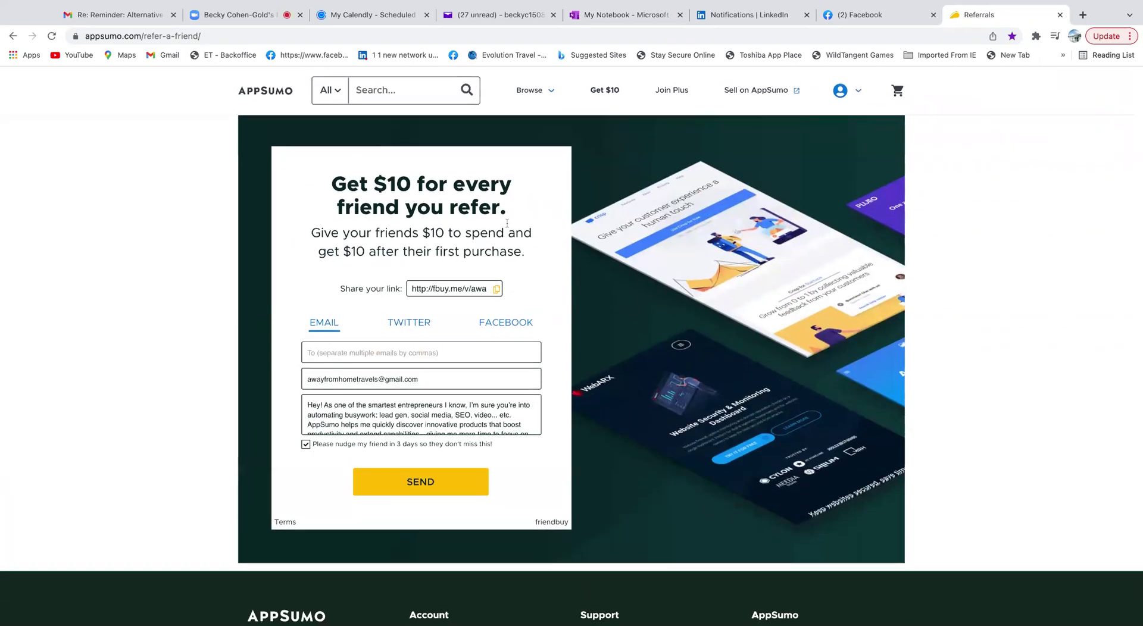
# - Search AppSumo for 'socialmoniails' and open the Sociamonials deal from the suggestions
pyautogui.click(400, 91)
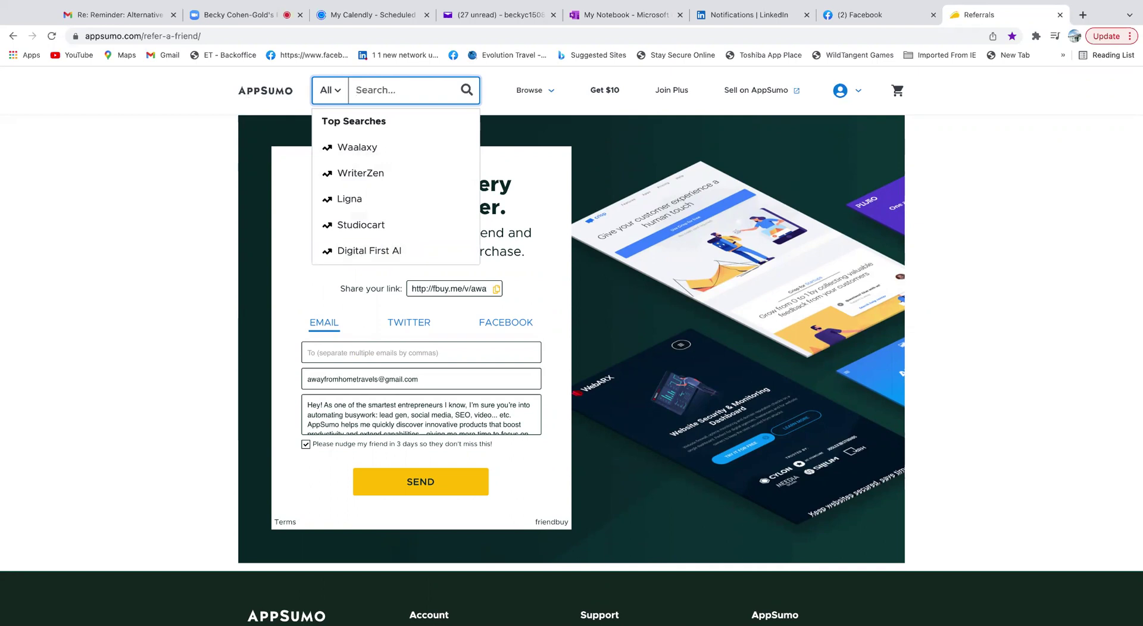
pyautogui.write('s')
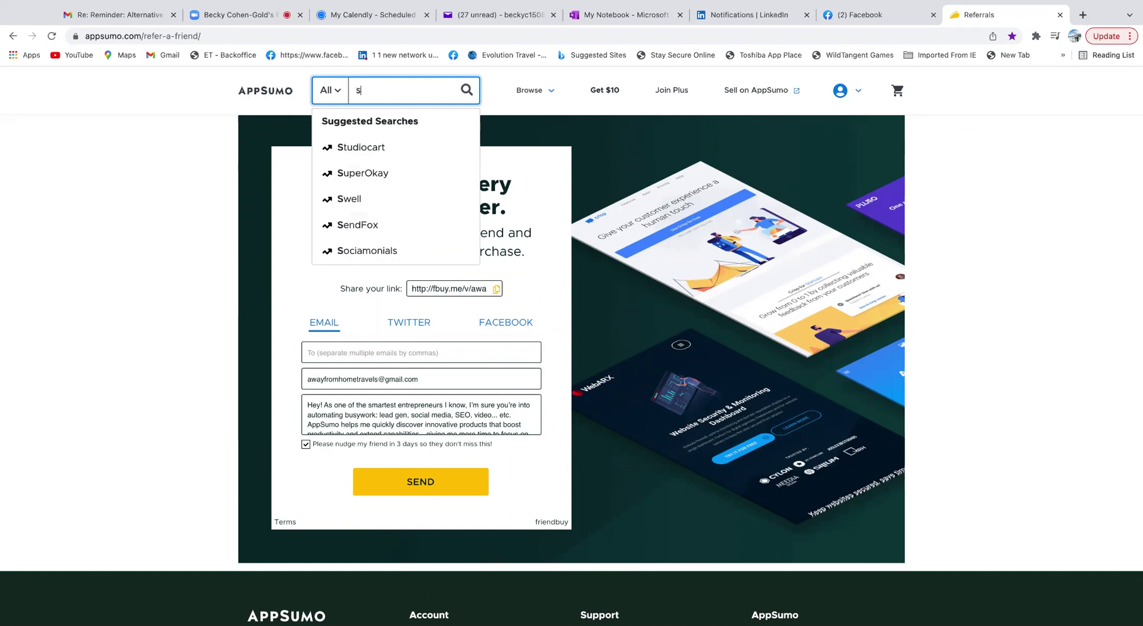
pyautogui.write('ocia')
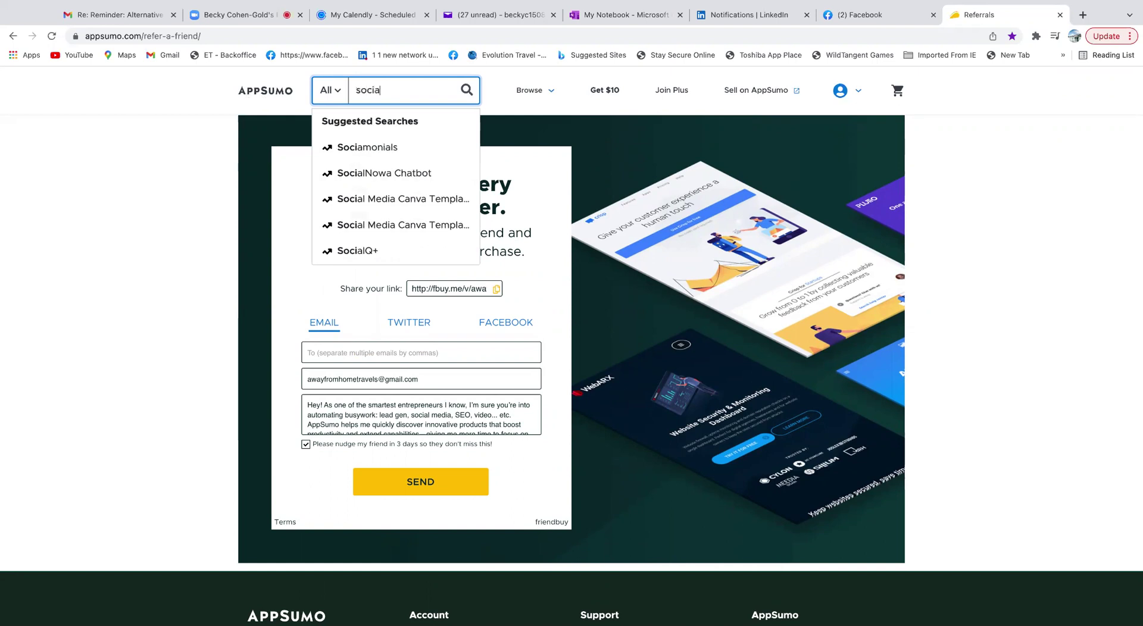
pyautogui.write('lmo')
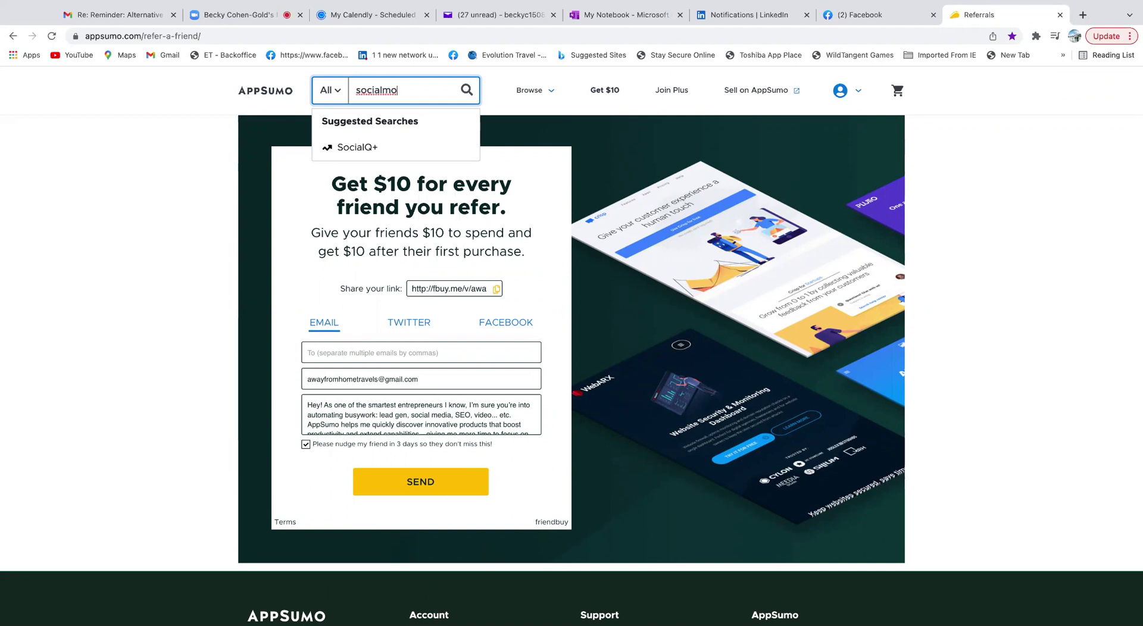
pyautogui.write('ni')
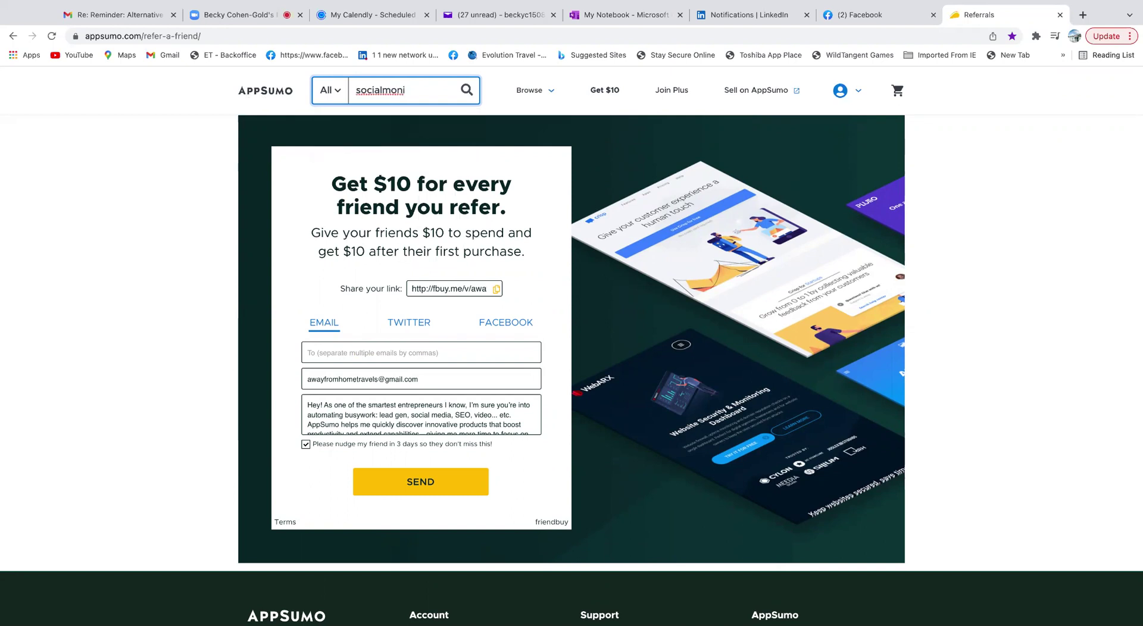
pyautogui.write('ails')
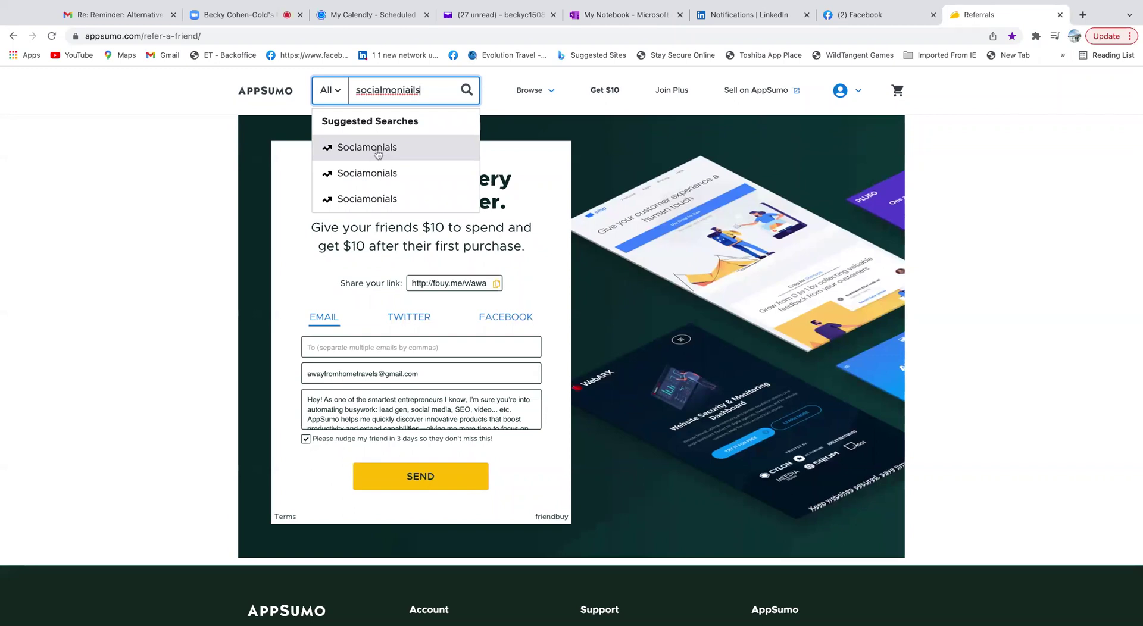
pyautogui.scroll(-1, 373, 156)
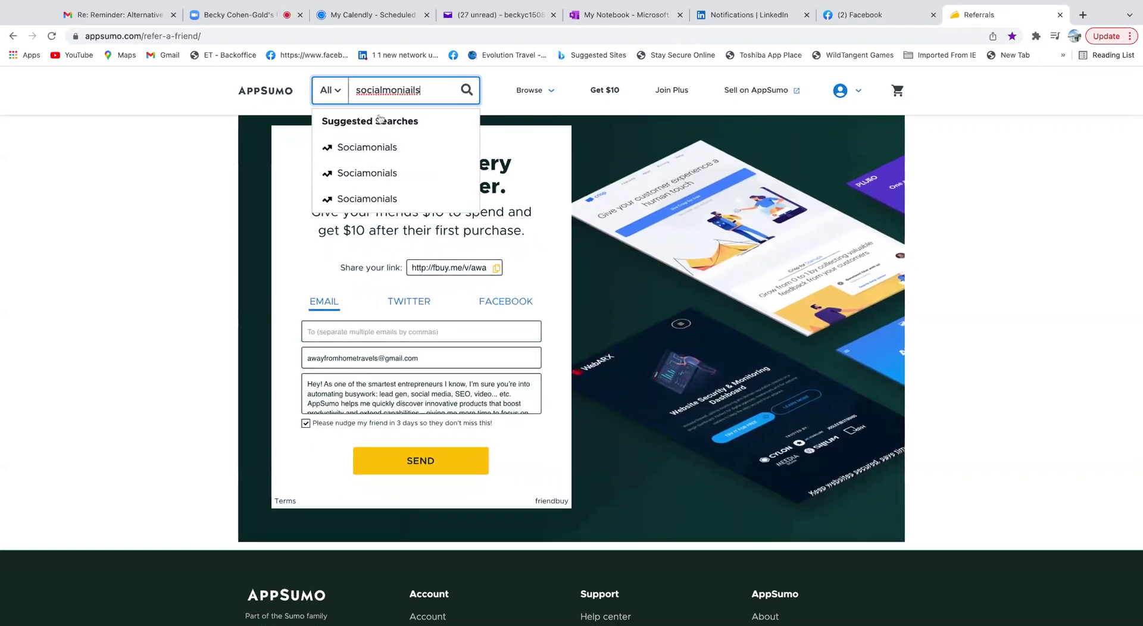
pyautogui.scroll(-1, 378, 154)
pyautogui.click(378, 154)
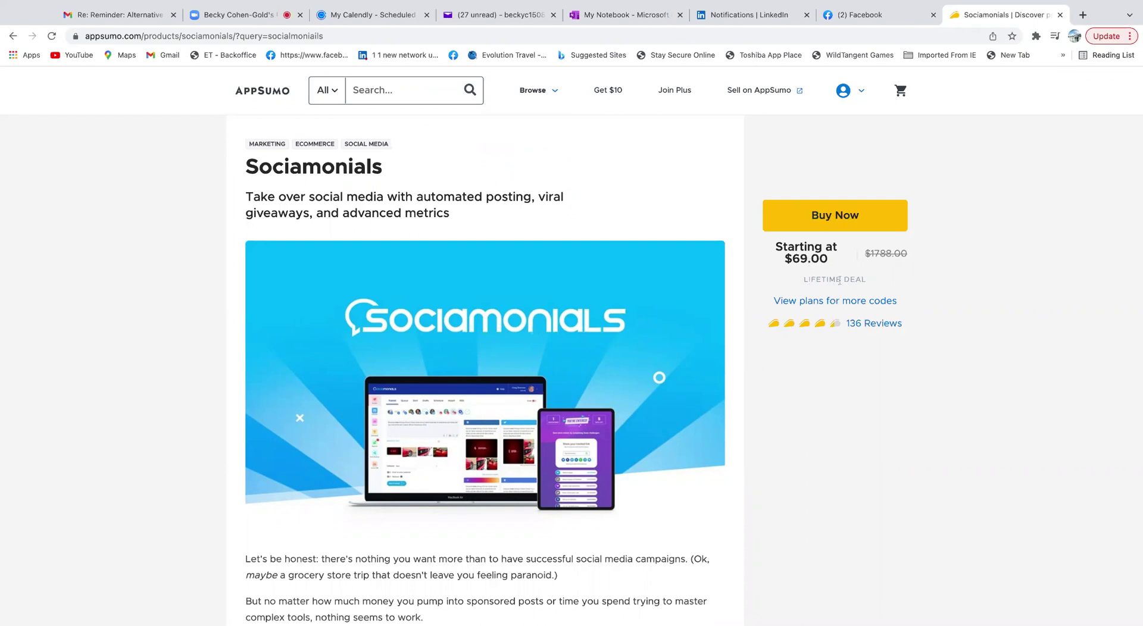
# - Scroll the Sociamonials deal page to the TL;DR highlights on post scheduling and the Hootsuite alternative
pyautogui.scroll(-3, 416, 422)
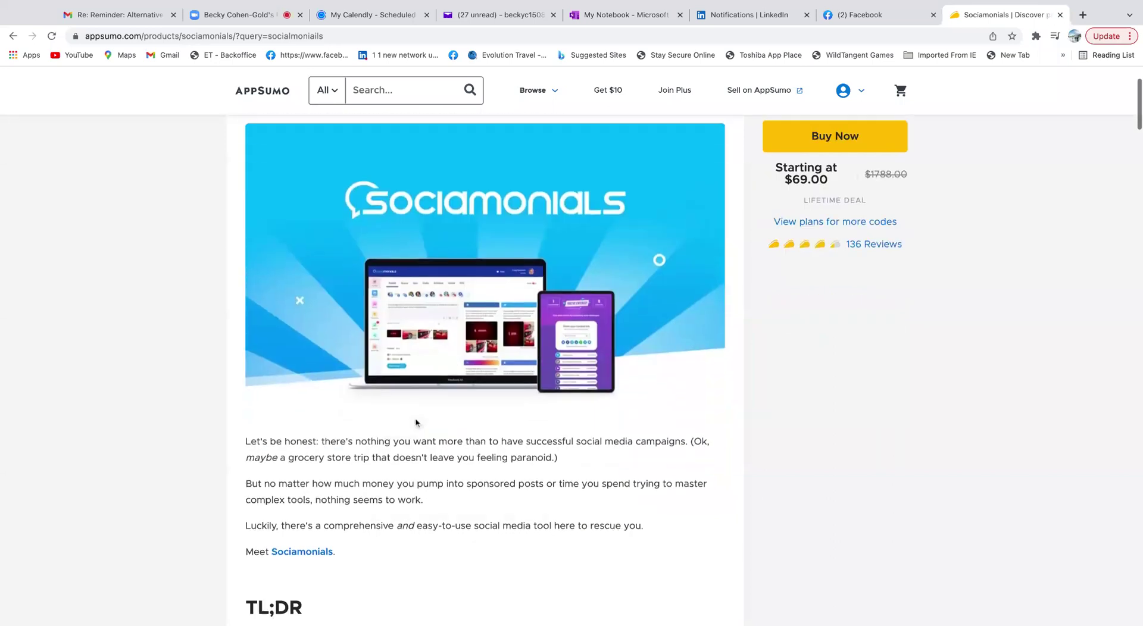
pyautogui.scroll(-3, 416, 423)
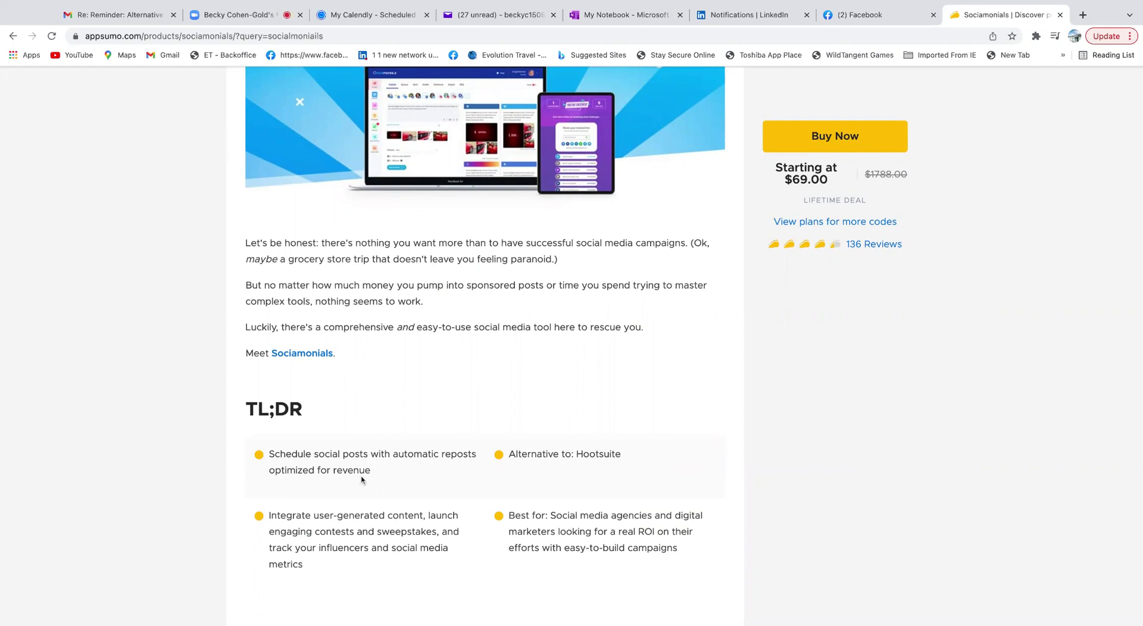
pyautogui.scroll(1, 364, 479)
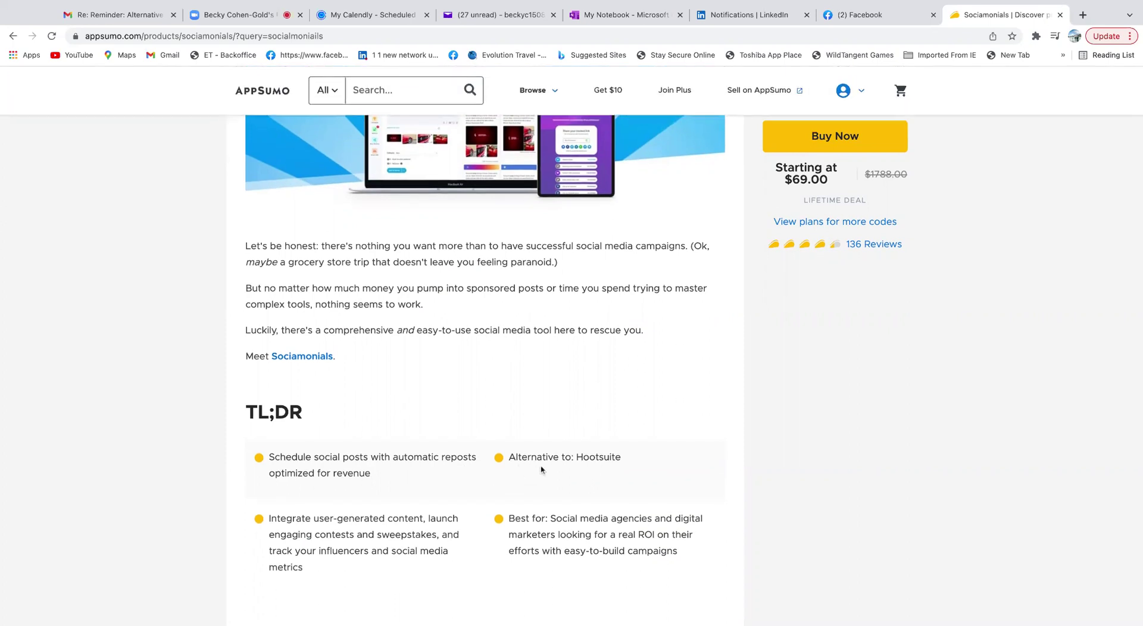
pyautogui.scroll(-1, 547, 470)
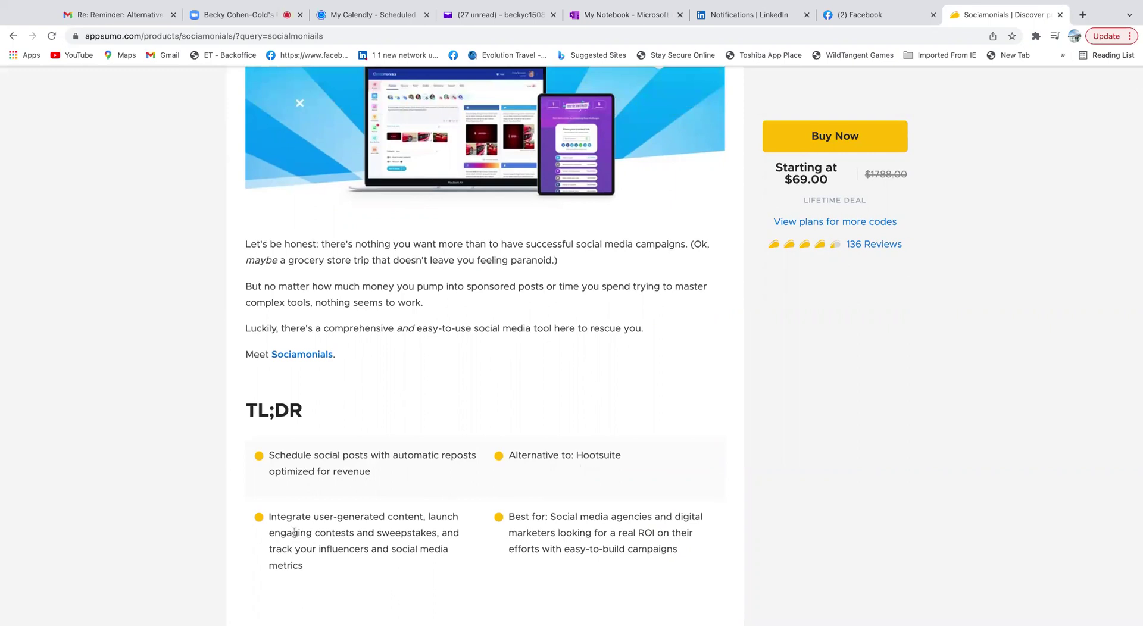
pyautogui.scroll(1, 352, 532)
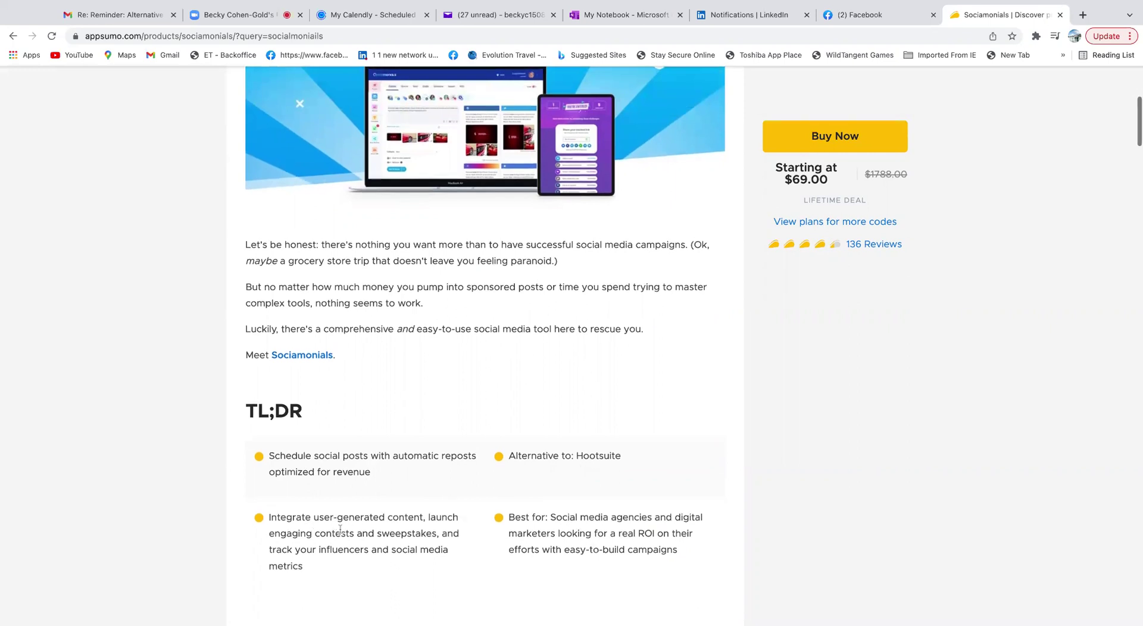
pyautogui.scroll(-1, 375, 530)
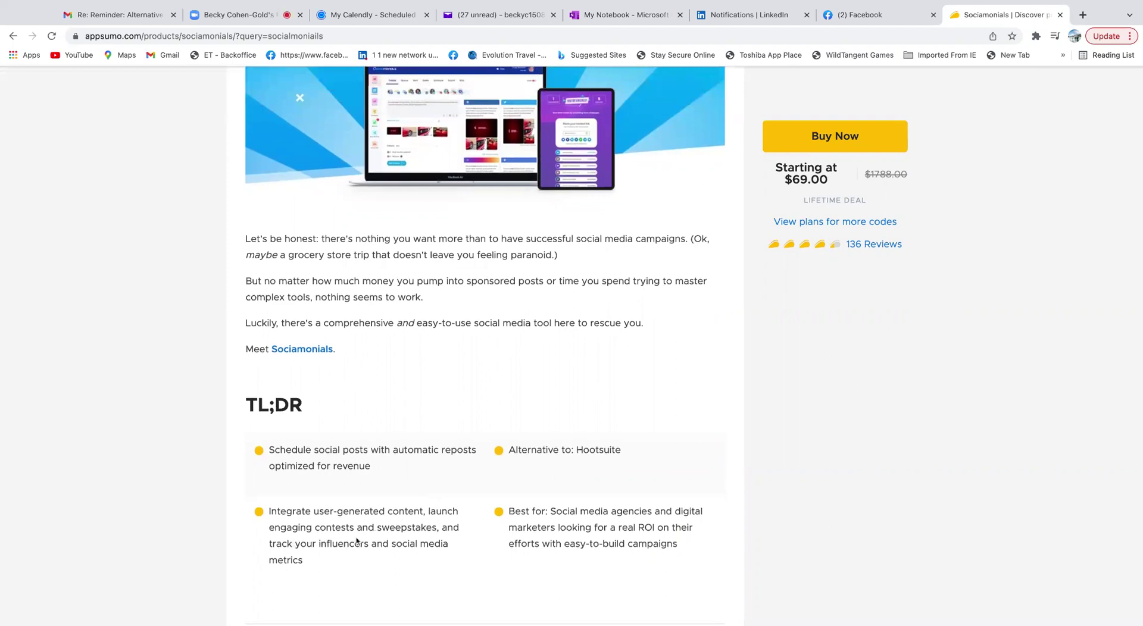
# - Scroll back up to the top of the Sociamonials product page
pyautogui.scroll(1, 300, 556)
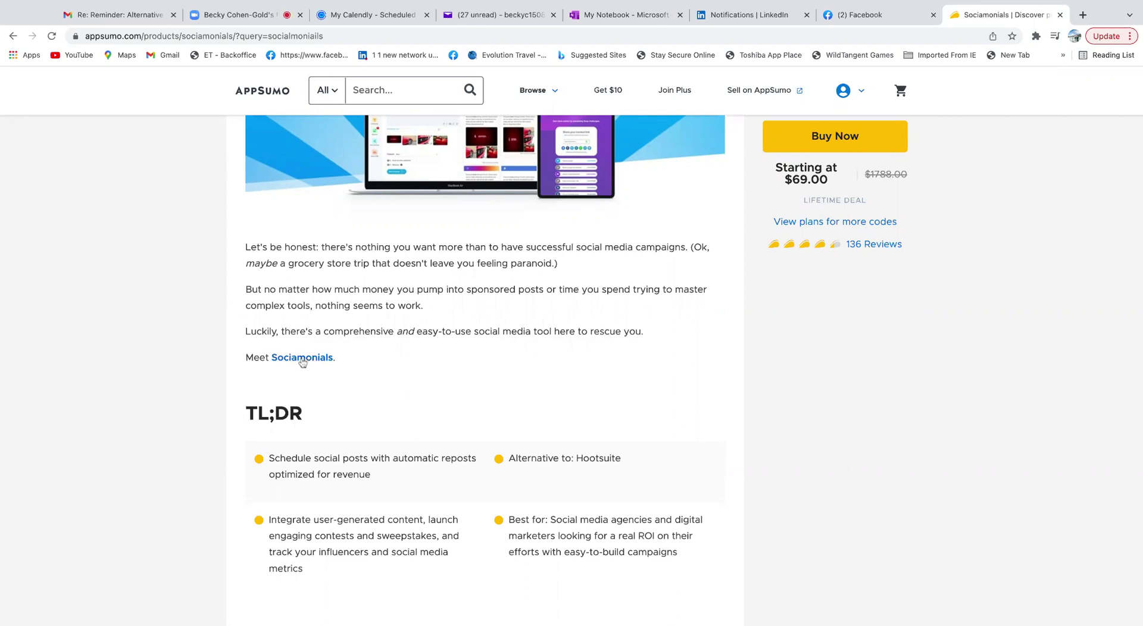
pyautogui.scroll(5, 375, 354)
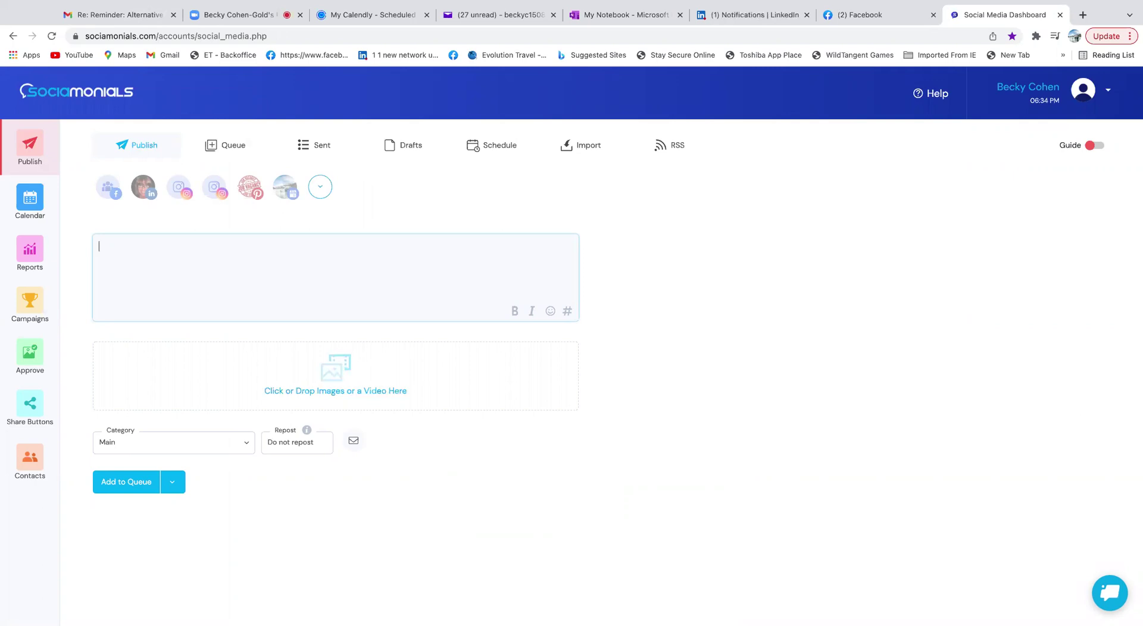
# - Select all connected accounts (Pinterest, Facebook, LinkedIn, Instagram, Google Business) as the post's targets
pyautogui.click(320, 186)
pyautogui.click(259, 218)
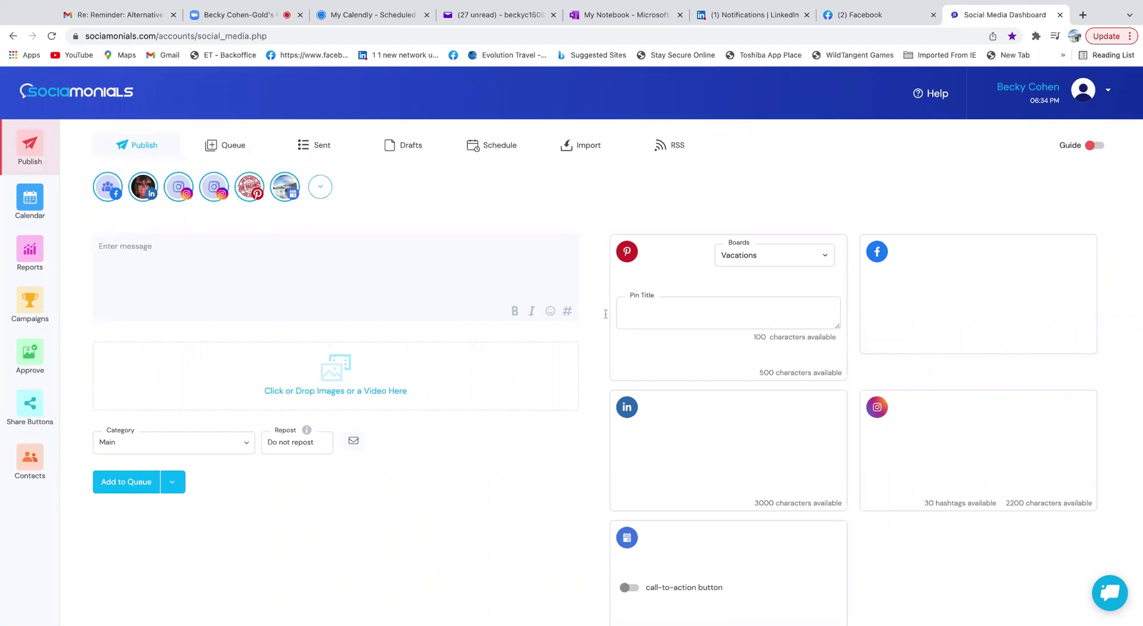
pyautogui.scroll(-1, 486, 470)
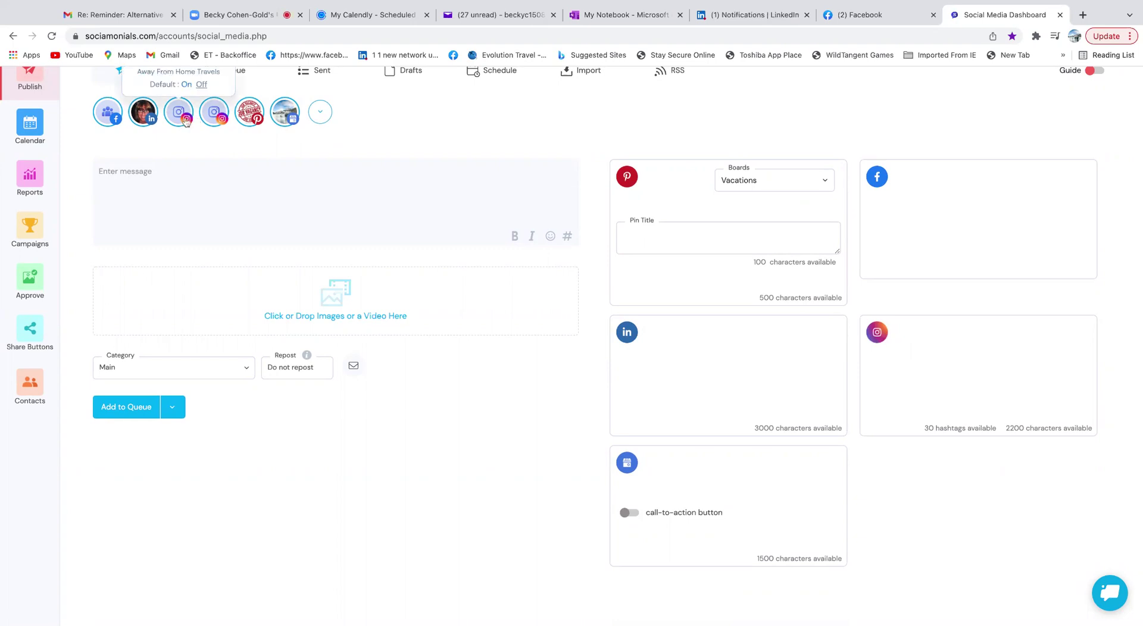
pyautogui.scroll(2, 182, 149)
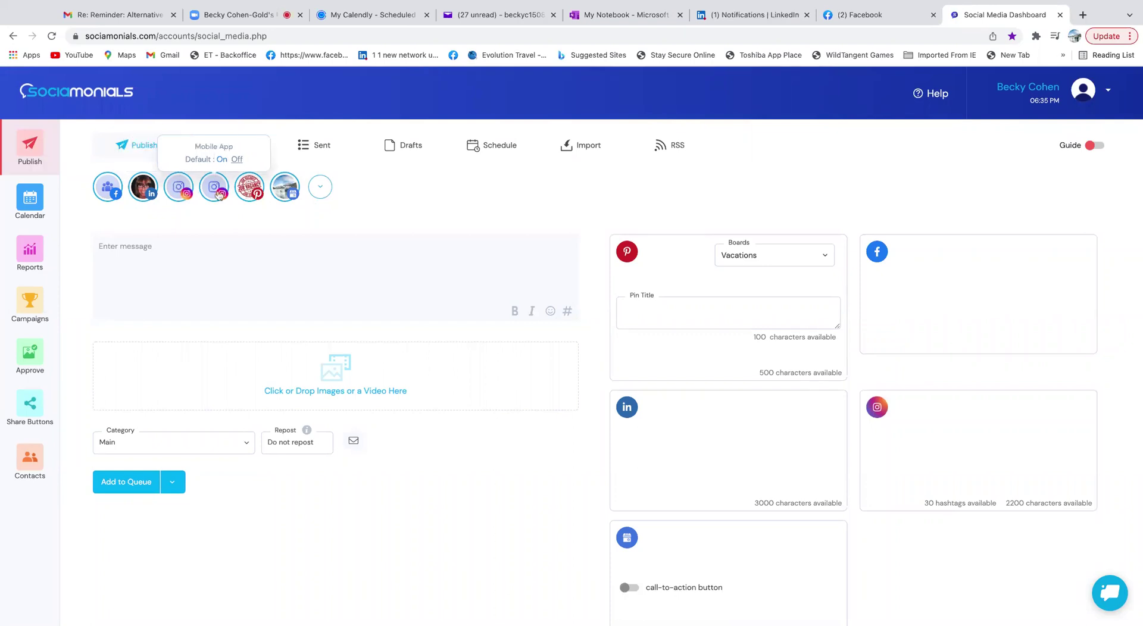
pyautogui.scroll(-1, 749, 523)
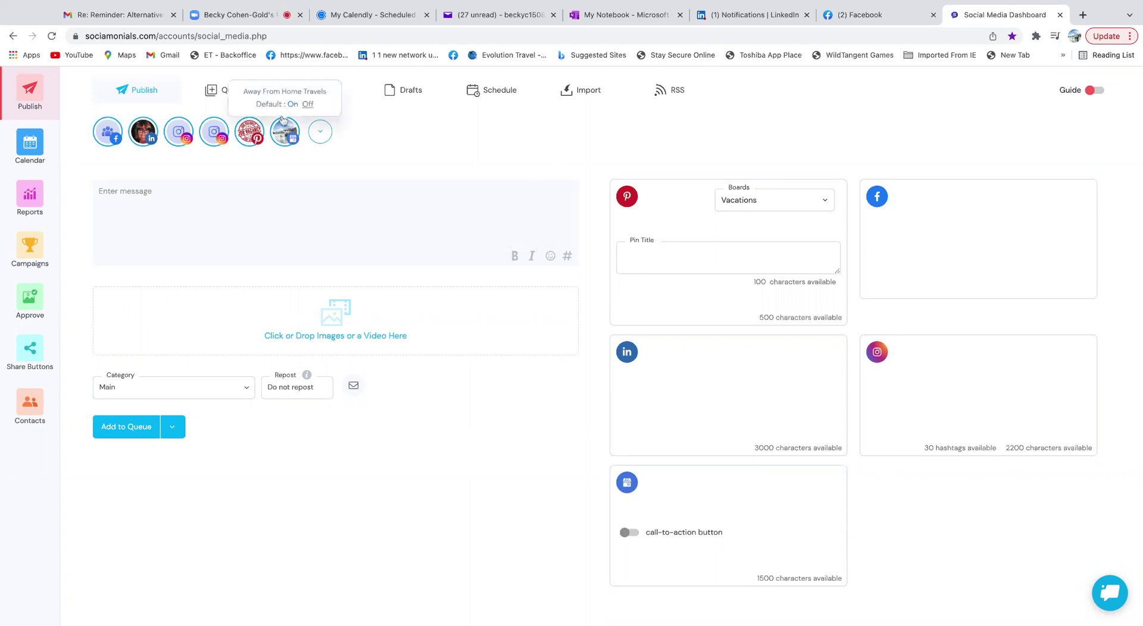
pyautogui.click(224, 94)
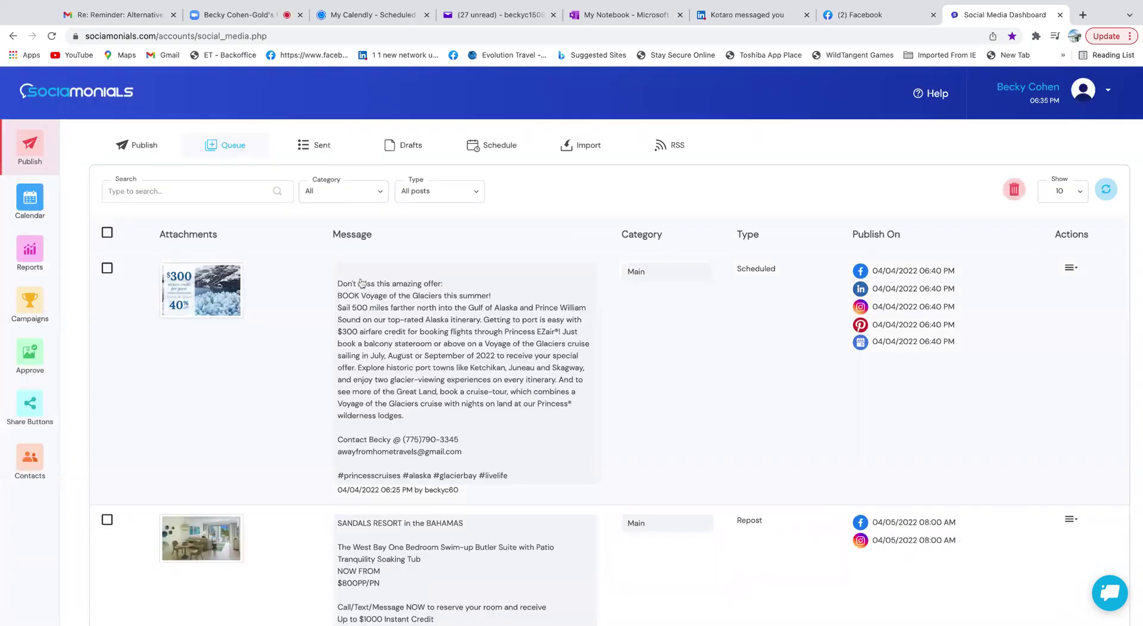
pyautogui.scroll(-3, 251, 302)
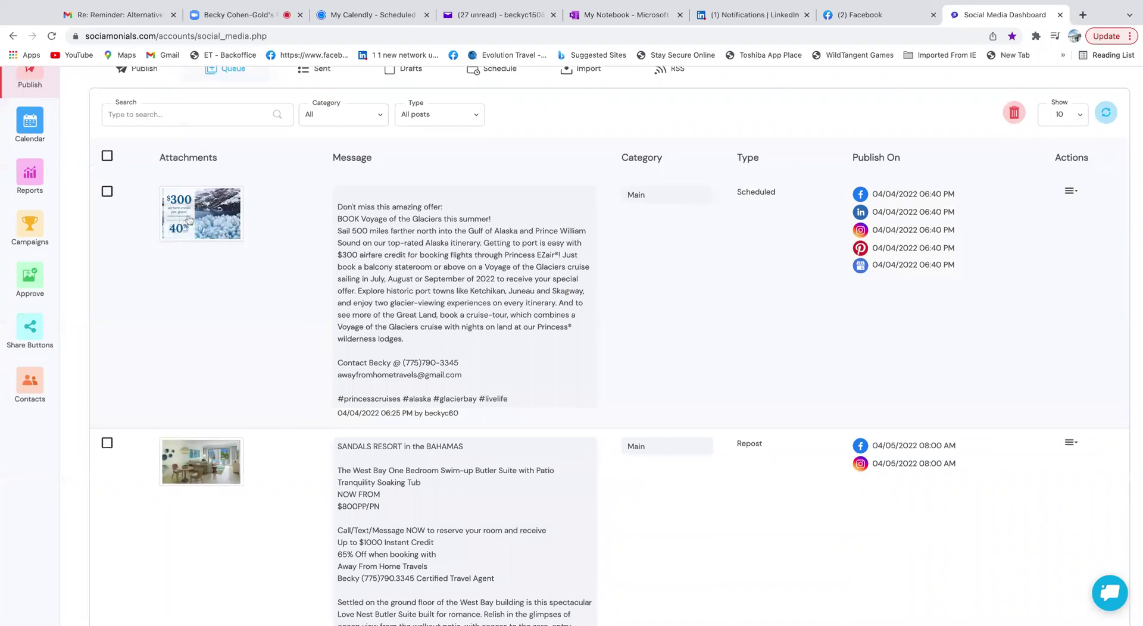
pyautogui.scroll(-1, 325, 343)
pyautogui.scroll(-2, 325, 343)
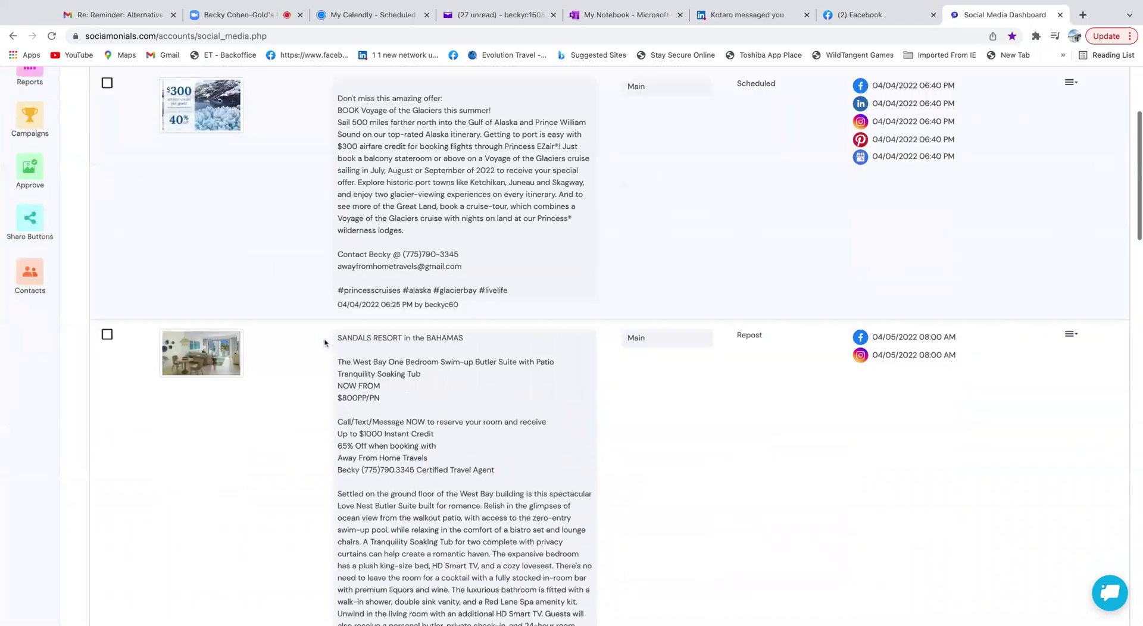
pyautogui.scroll(-3, 324, 343)
pyautogui.scroll(-1, 324, 343)
pyautogui.scroll(-2, 325, 343)
pyautogui.scroll(-2, 324, 343)
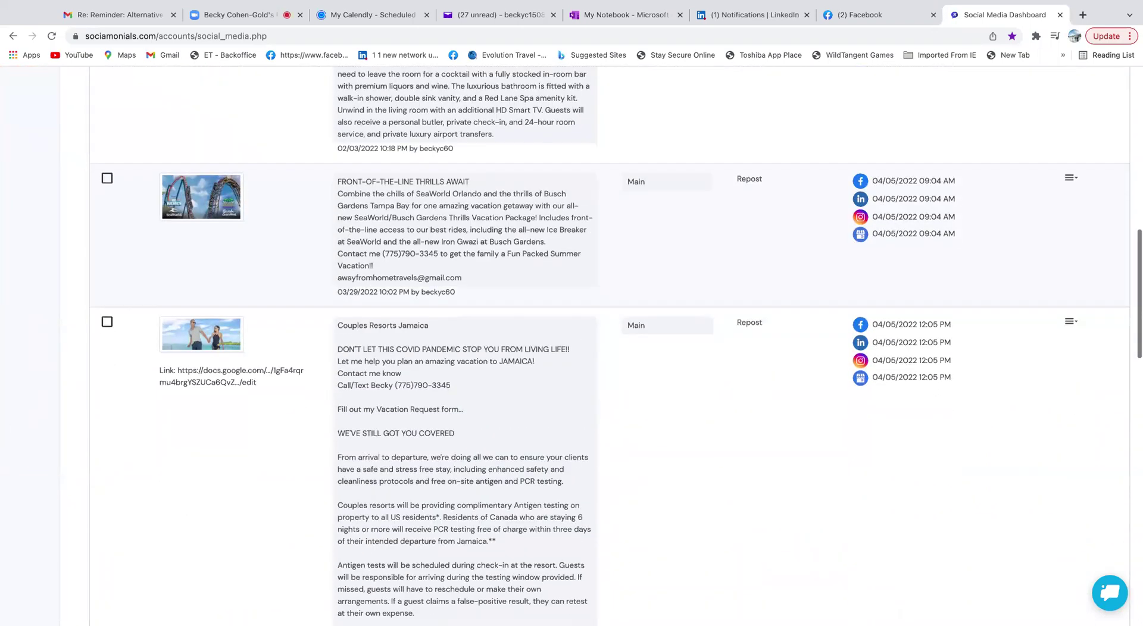
pyautogui.scroll(-1, 325, 343)
pyautogui.scroll(-4, 324, 343)
pyautogui.scroll(-1, 324, 343)
pyautogui.scroll(-2, 325, 343)
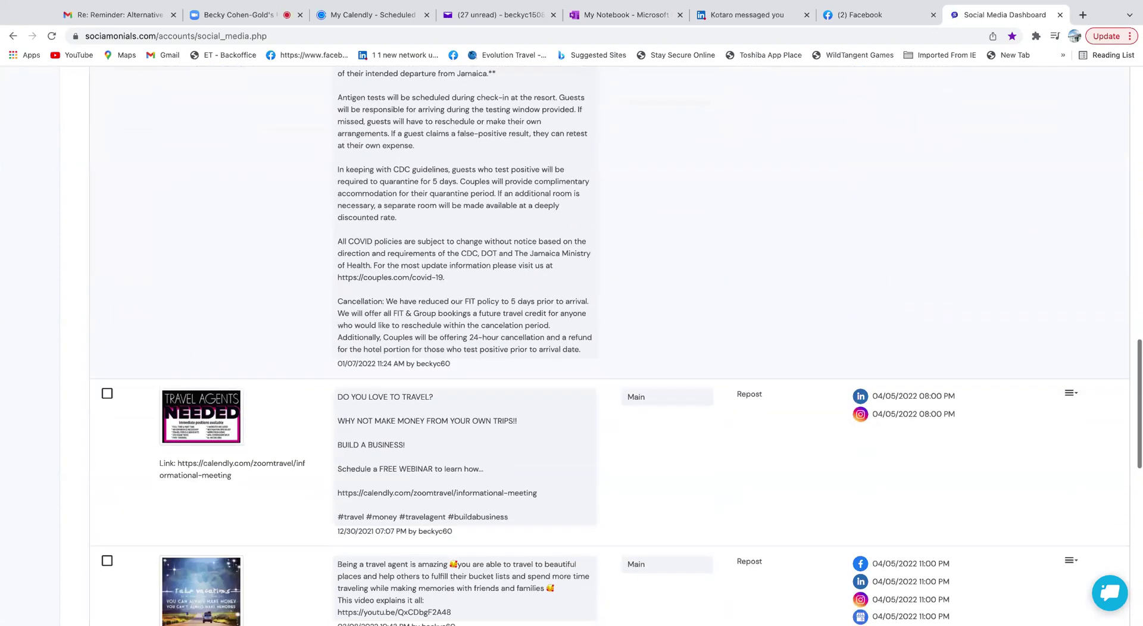
pyautogui.scroll(-3, 325, 343)
pyautogui.scroll(-3, 324, 343)
pyautogui.scroll(-1, 324, 343)
pyautogui.scroll(-2, 324, 343)
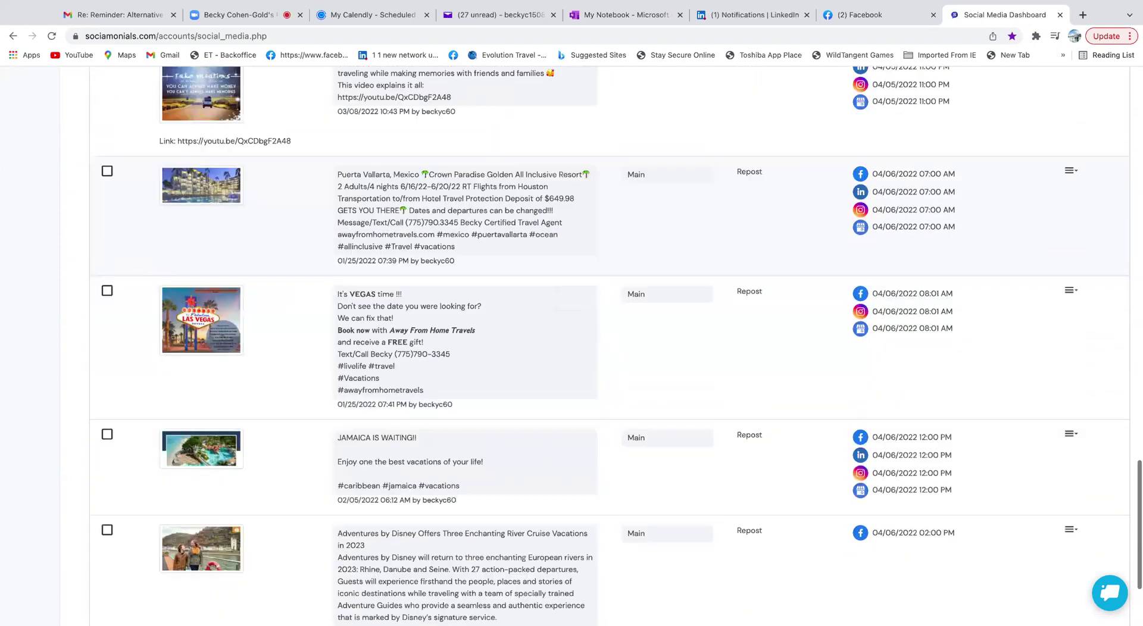
pyautogui.scroll(-3, 325, 343)
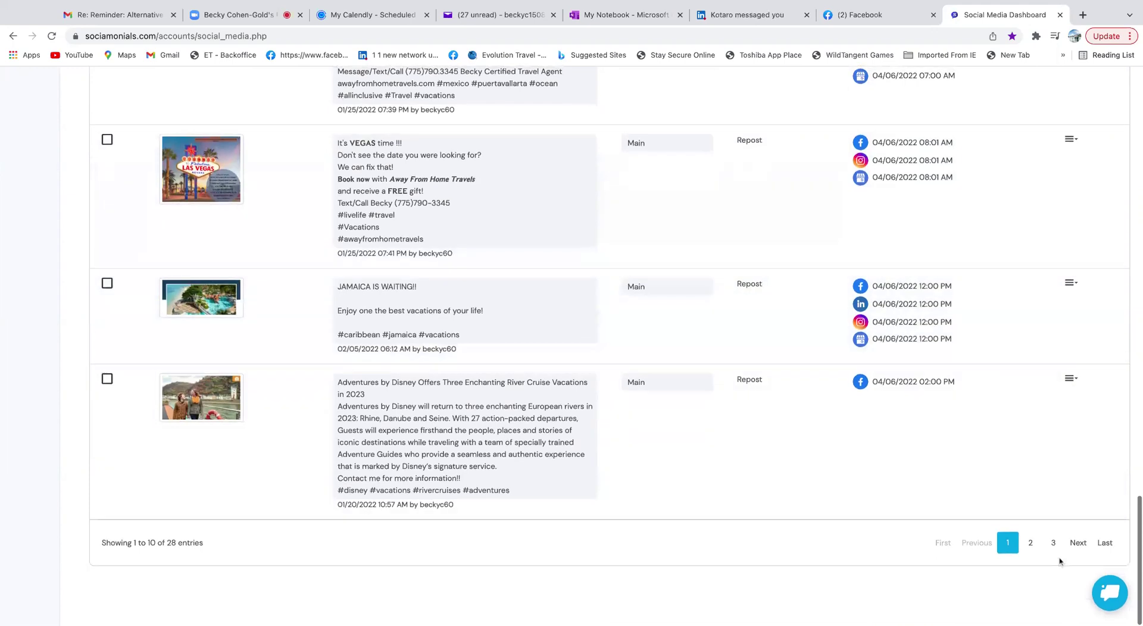
pyautogui.scroll(1, 290, 219)
pyautogui.scroll(4, 290, 219)
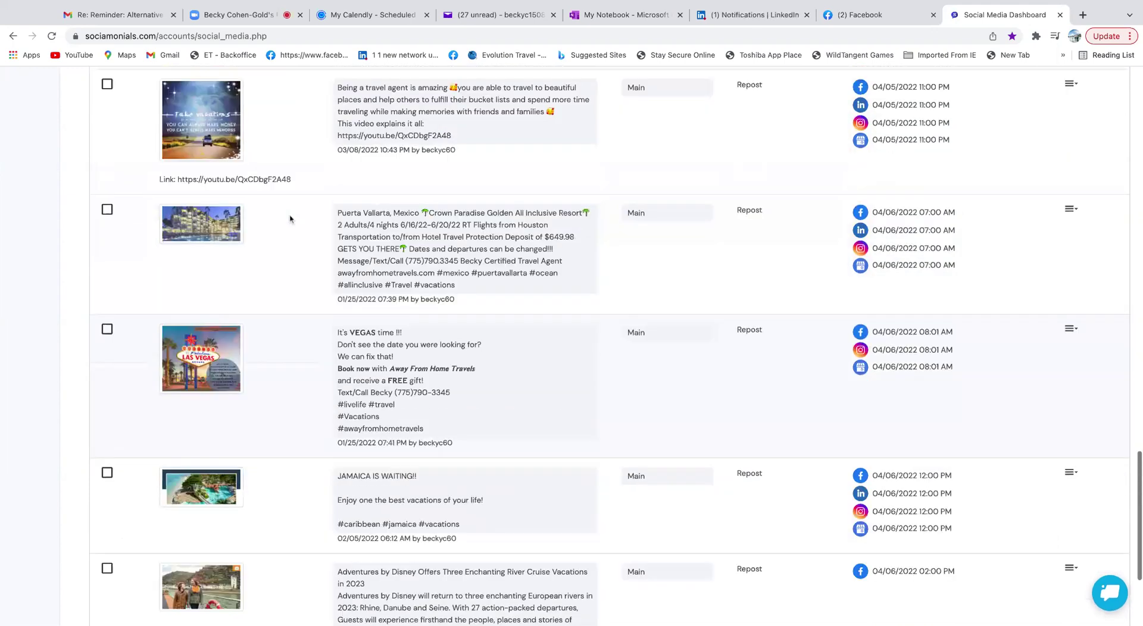
pyautogui.scroll(1, 290, 219)
pyautogui.scroll(3, 290, 220)
pyautogui.scroll(4, 290, 219)
pyautogui.scroll(5, 290, 219)
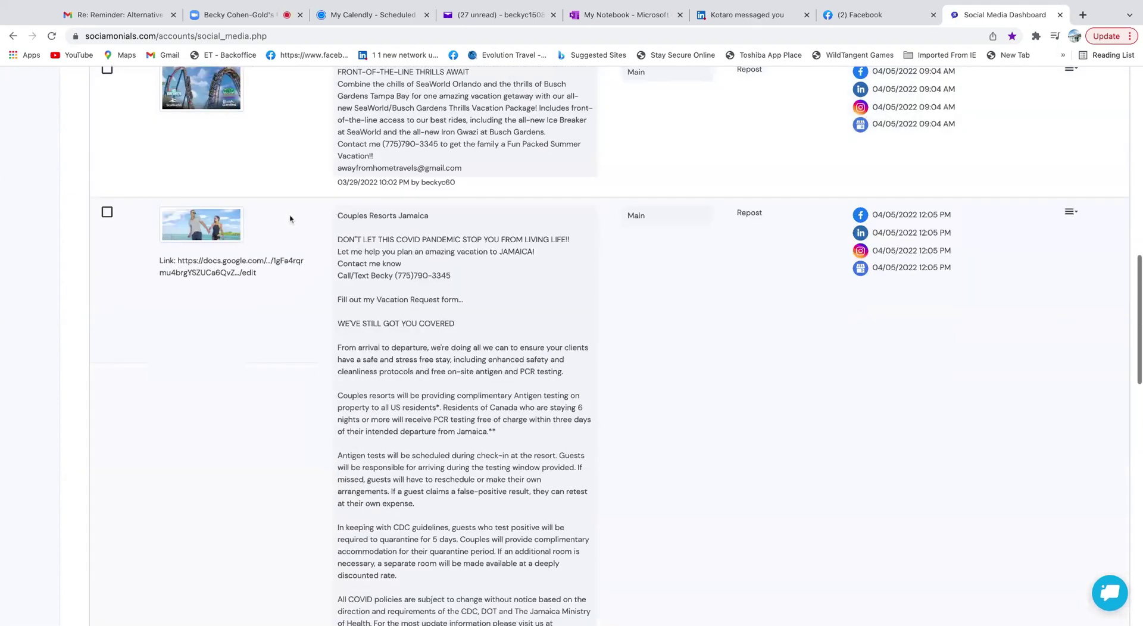
pyautogui.scroll(5, 290, 219)
pyautogui.scroll(5, 290, 219)
pyautogui.scroll(5, 289, 219)
pyautogui.scroll(3, 290, 219)
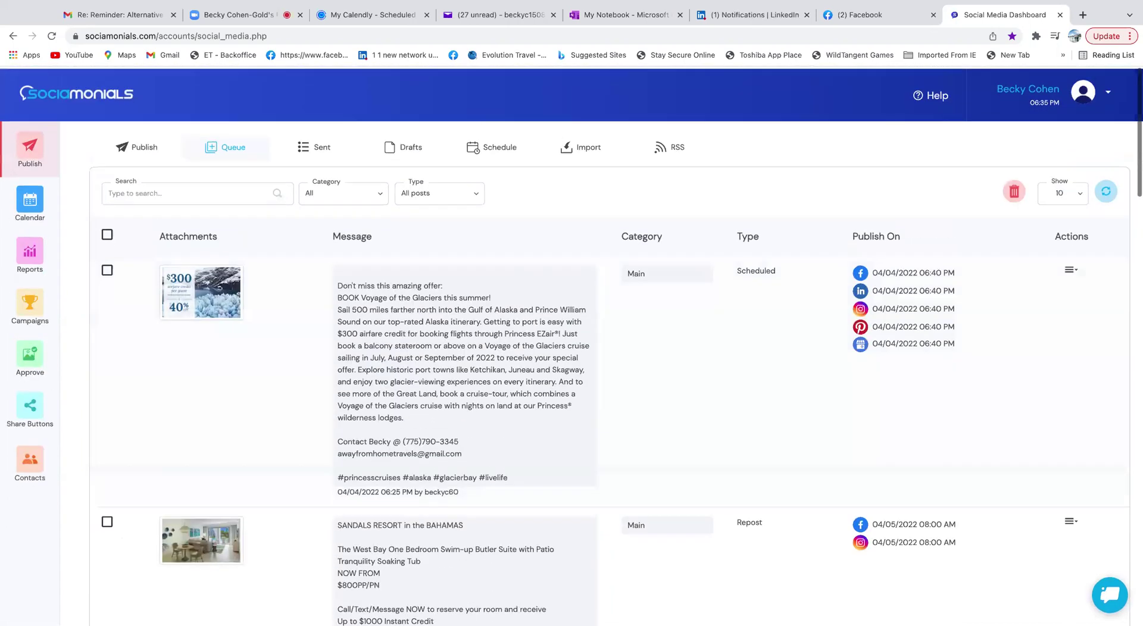
# - Open a blank Sociamonials post, then switch to the Gmail meeting reminder email
pyautogui.click(151, 150)
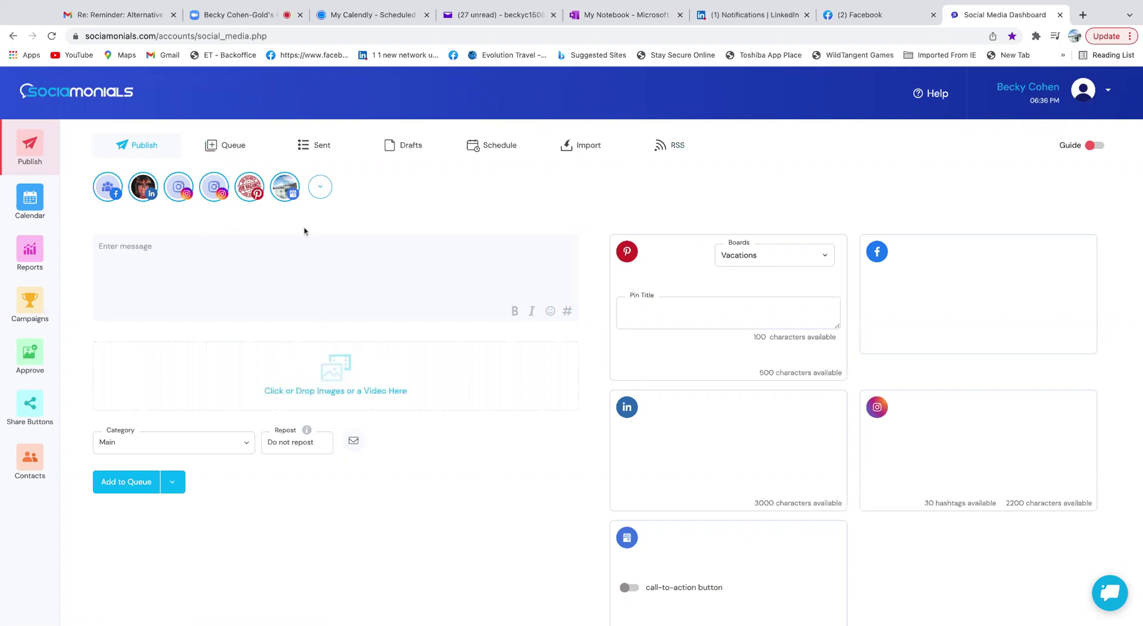
pyautogui.click(146, 16)
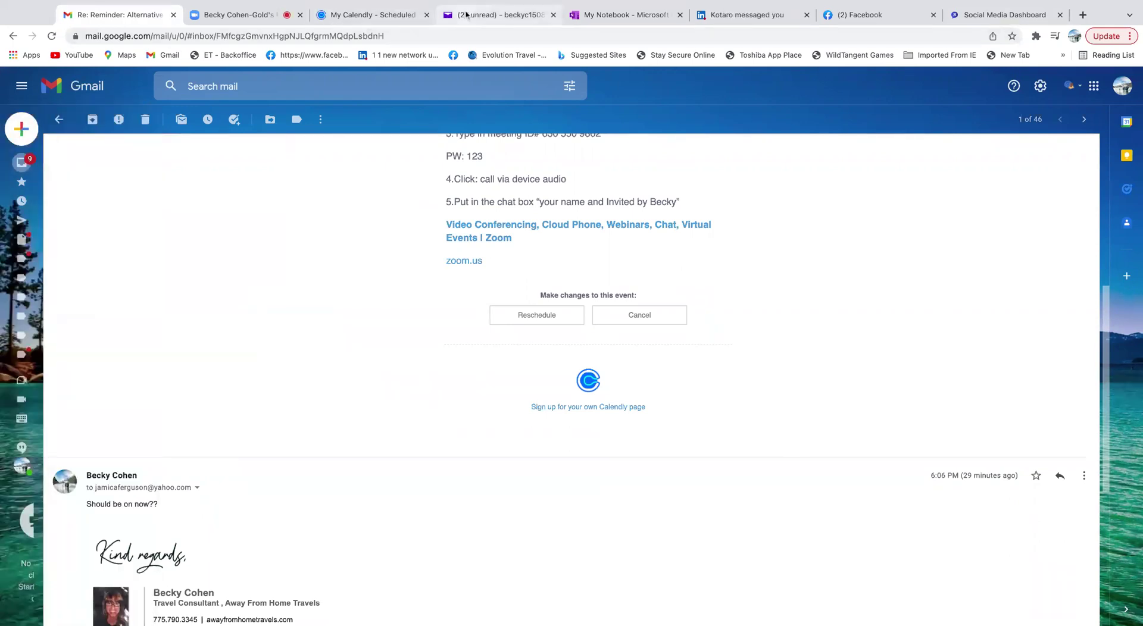
# - Switch to Yahoo Mail and read through the Princess Glacier cruise email
pyautogui.click(500, 14)
pyautogui.click(786, 347)
pyautogui.scroll(-2, 565, 479)
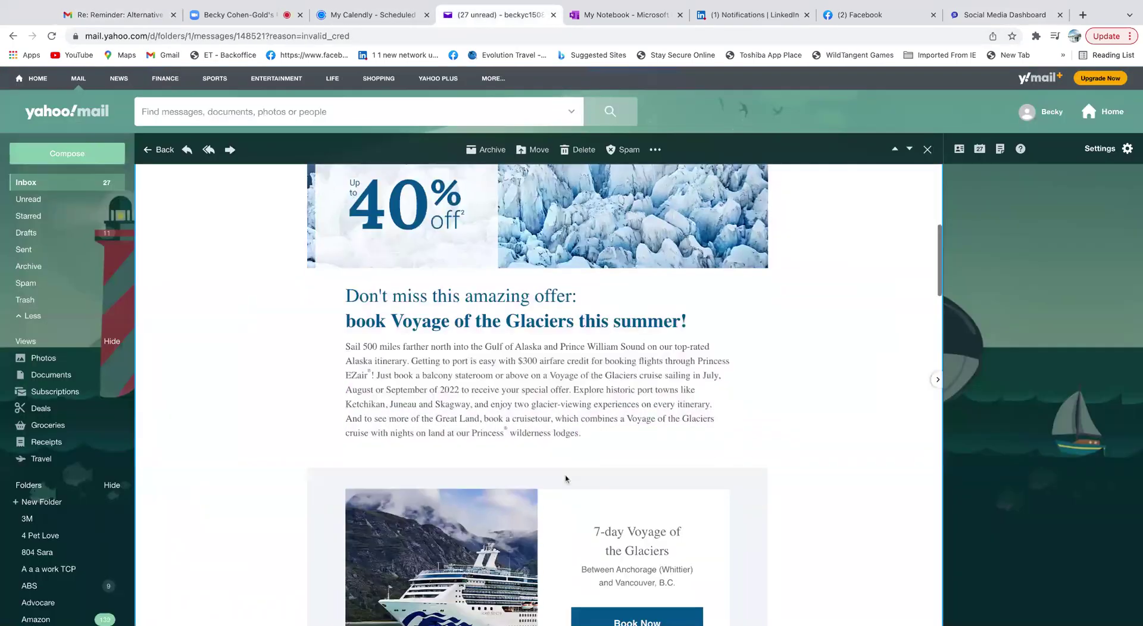
pyautogui.scroll(-2, 566, 480)
pyautogui.scroll(-2, 565, 479)
pyautogui.scroll(-2, 565, 480)
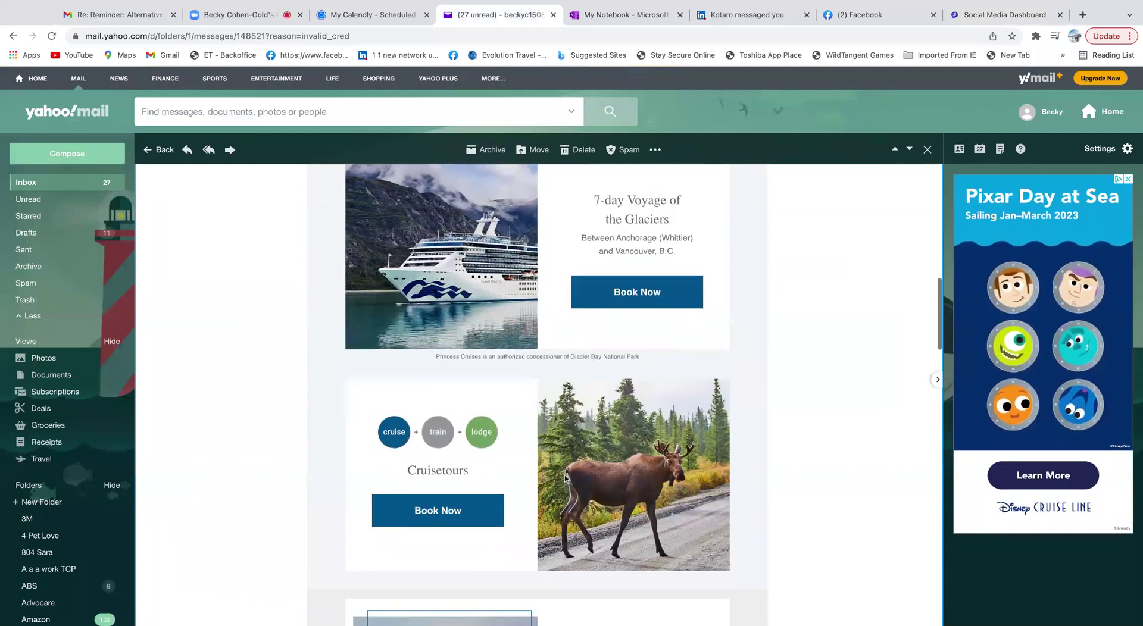
pyautogui.scroll(-2, 566, 479)
pyautogui.scroll(-2, 565, 480)
pyautogui.scroll(-3, 566, 479)
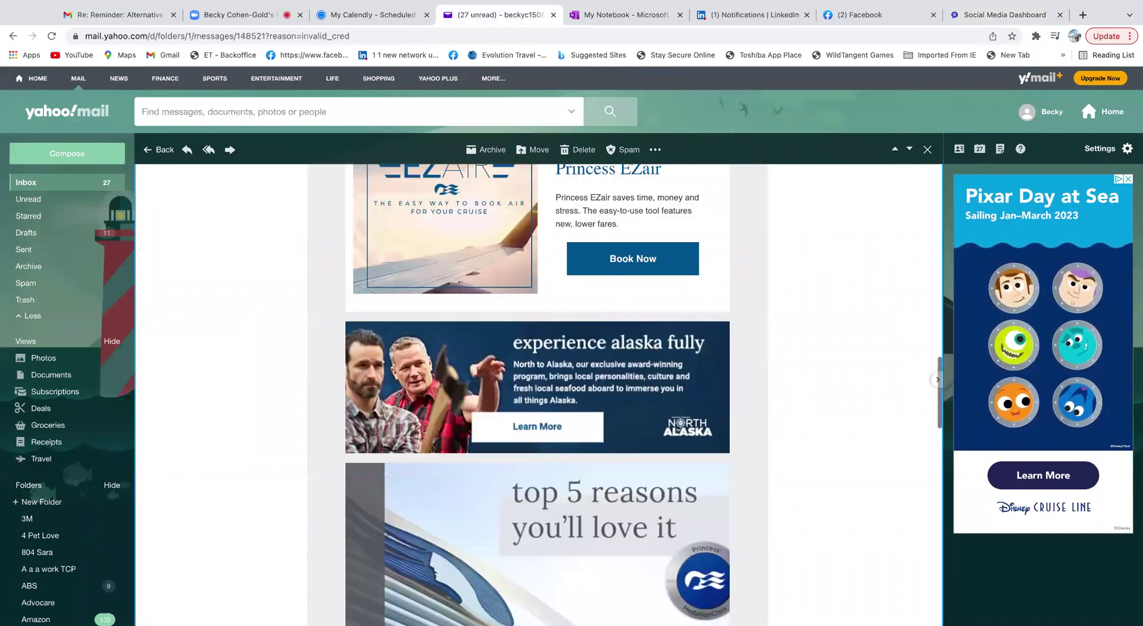
pyautogui.scroll(-2, 566, 479)
pyautogui.scroll(-3, 538, 394)
pyautogui.scroll(-3, 538, 394)
pyautogui.scroll(-3, 537, 394)
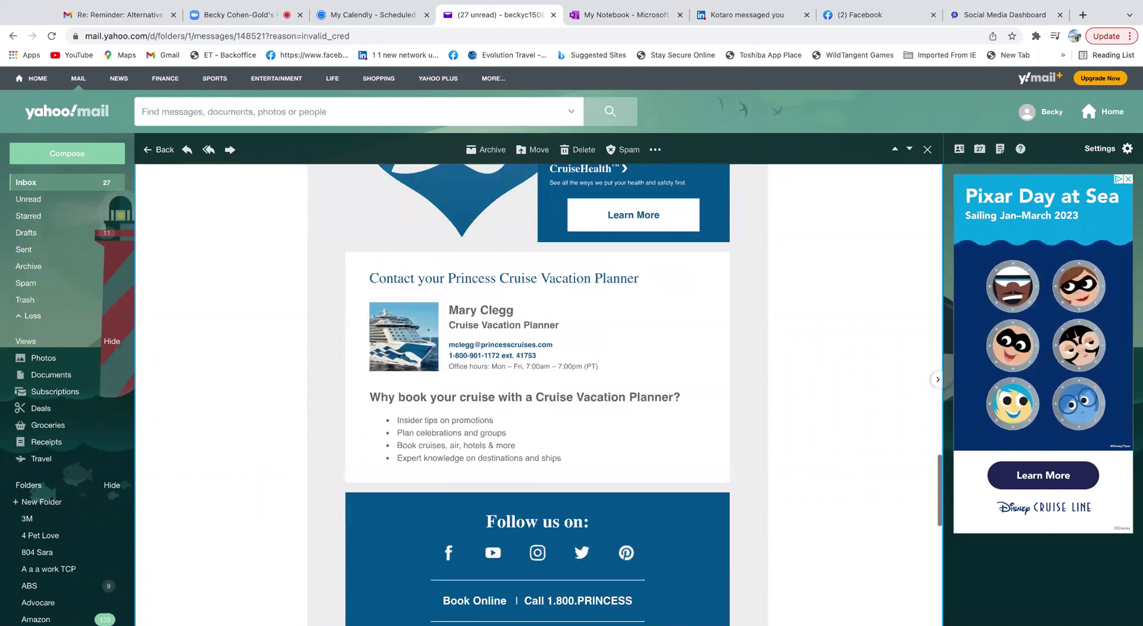
pyautogui.scroll(-2, 537, 394)
pyautogui.scroll(5, 538, 394)
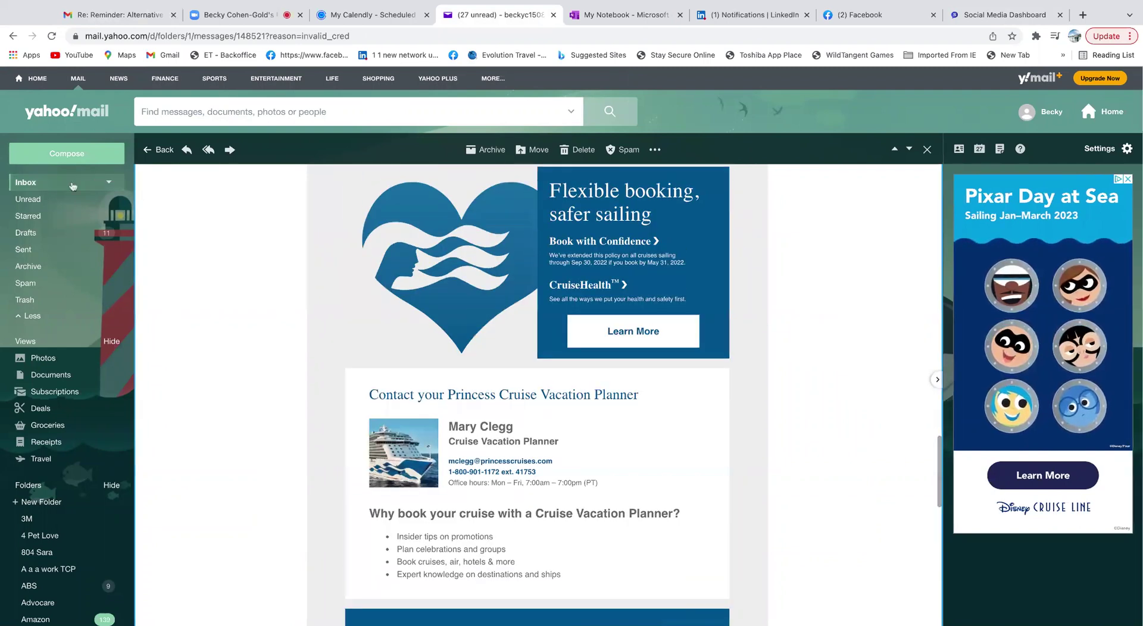
# - Return to the Yahoo inbox and browse today's messages
pyautogui.click(73, 184)
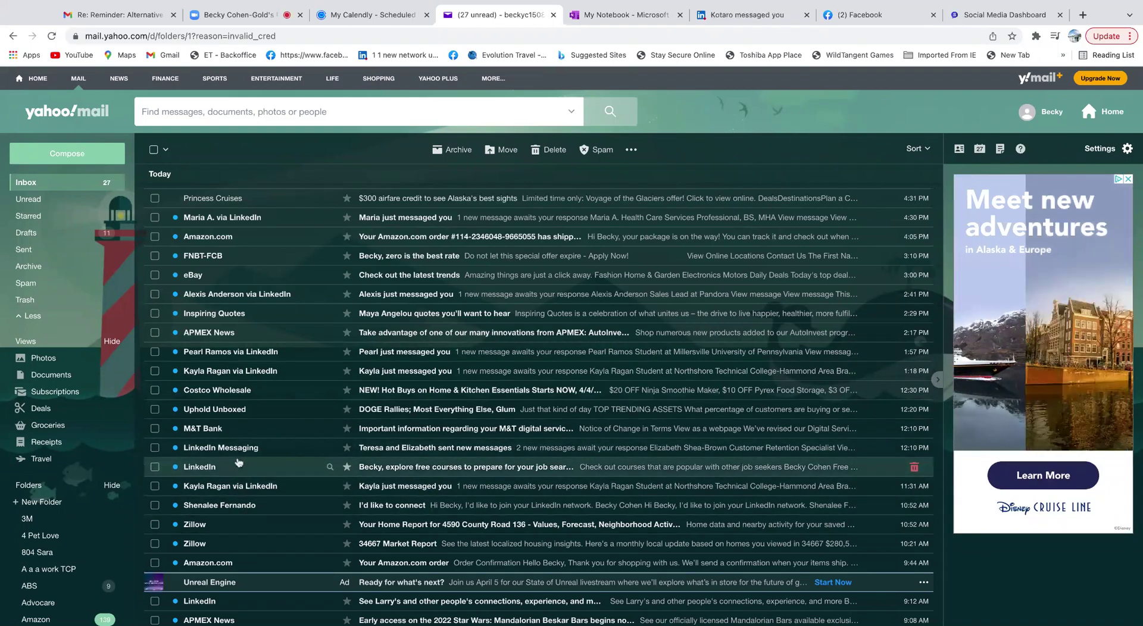
pyautogui.scroll(-2, 239, 470)
pyautogui.scroll(-1, 239, 463)
pyautogui.scroll(-1, 239, 463)
pyautogui.scroll(-2, 239, 463)
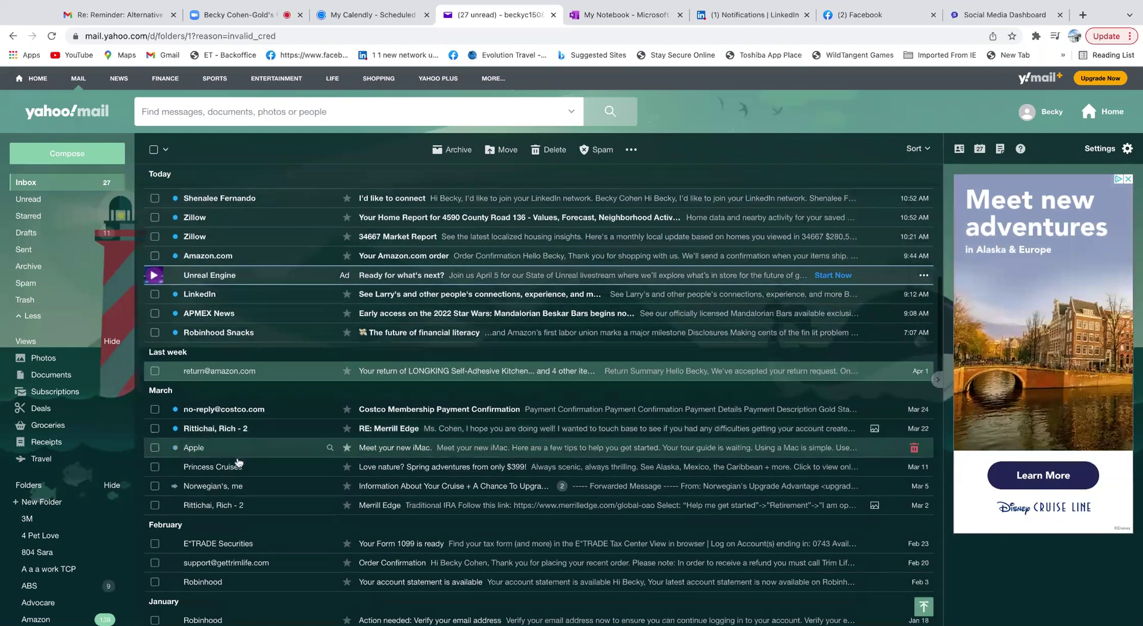
pyautogui.scroll(3, 238, 462)
# - Go from the Gmail reminder thread back to the inbox and show the Promotions category
pyautogui.scroll(3, 235, 417)
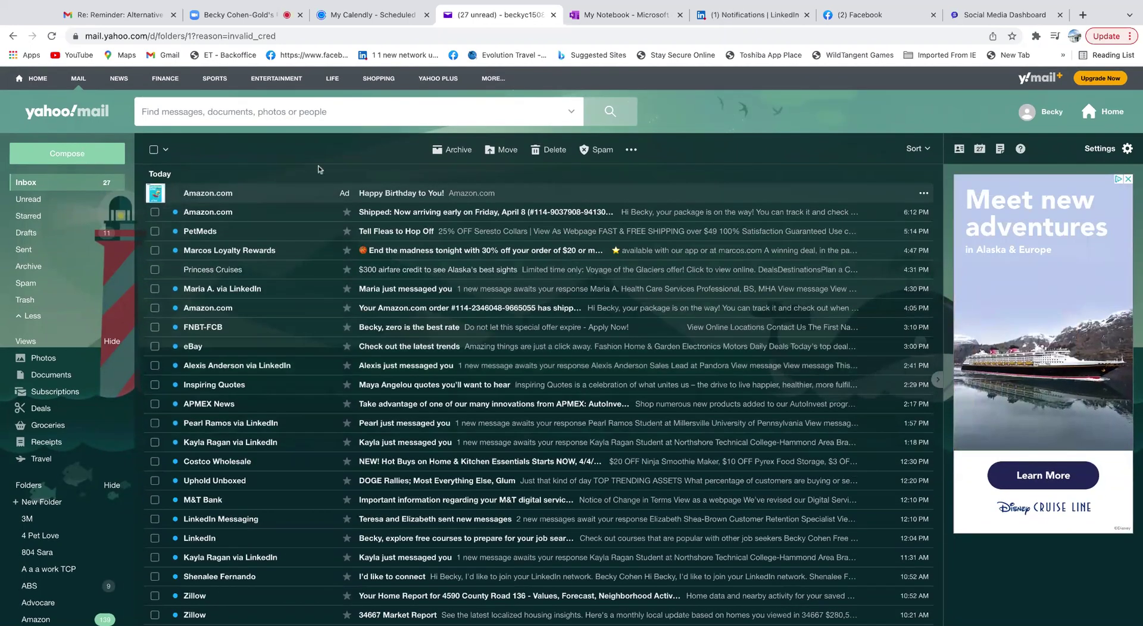
pyautogui.click(104, 17)
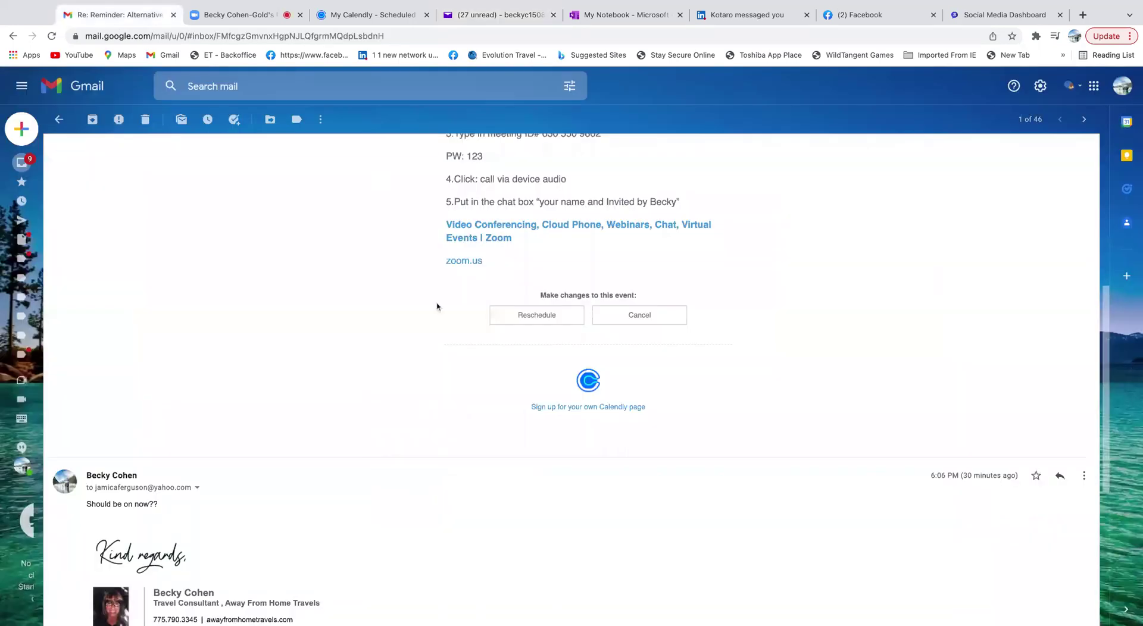
pyautogui.scroll(2, 357, 286)
pyautogui.scroll(4, 212, 253)
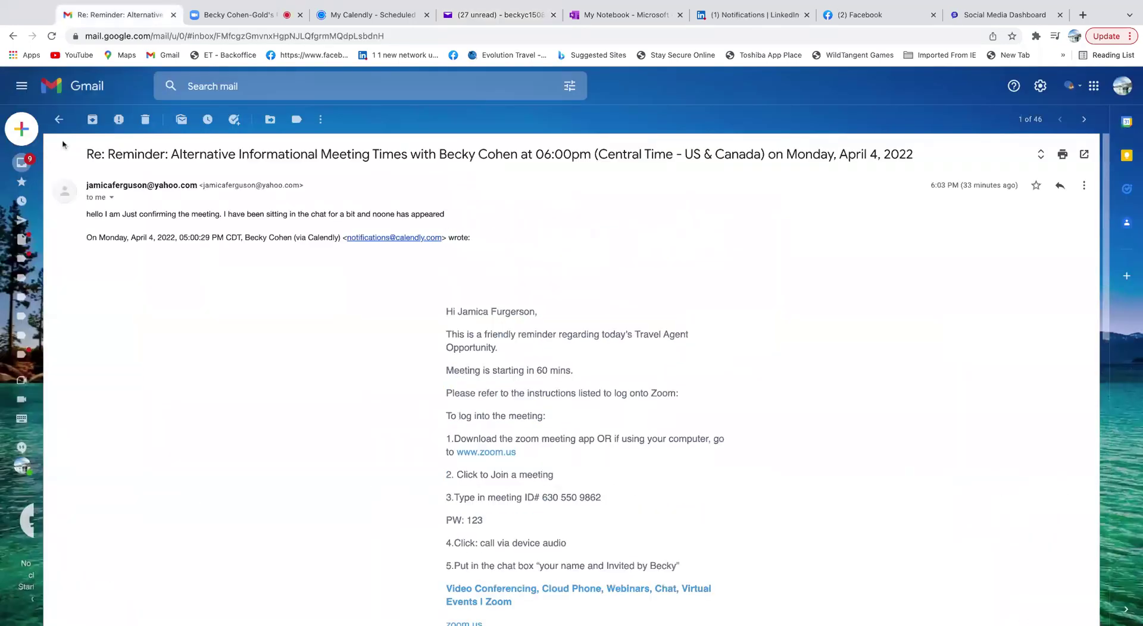
pyautogui.click(60, 121)
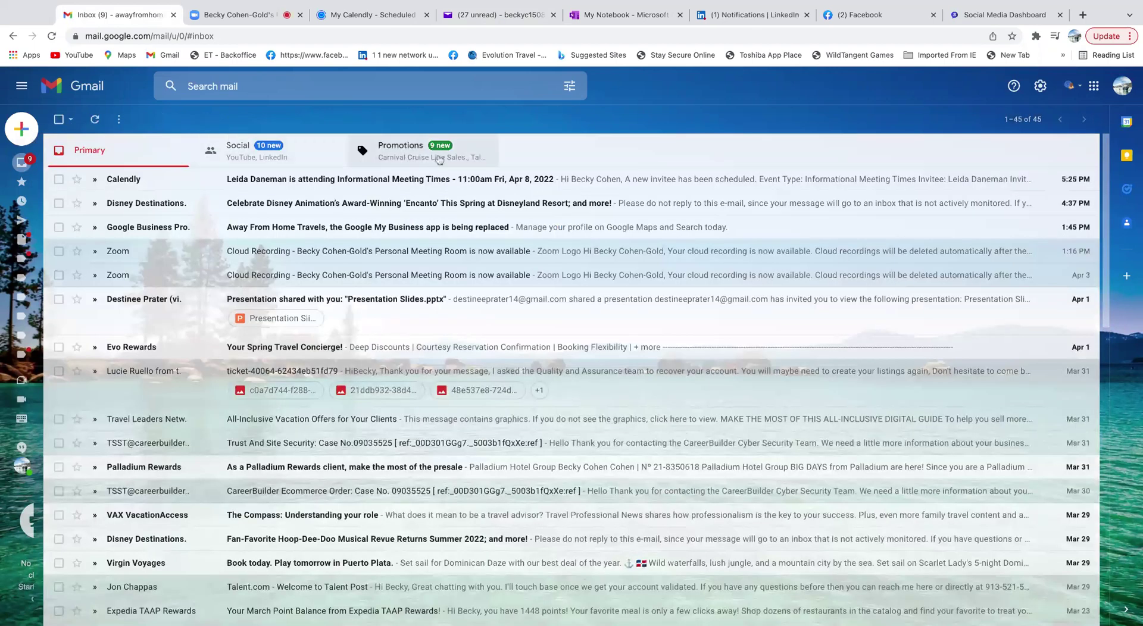
pyautogui.click(438, 159)
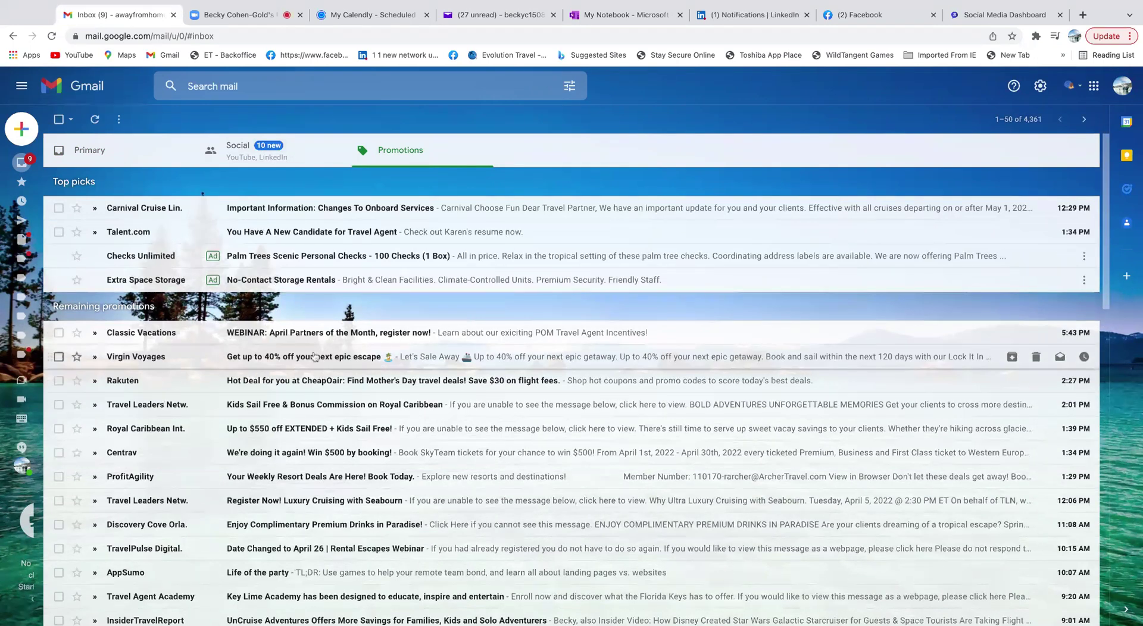
# - Open the Virgin Voyages 40% off email and look through it
pyautogui.moveTo(268, 356)
pyautogui.click(355, 361)
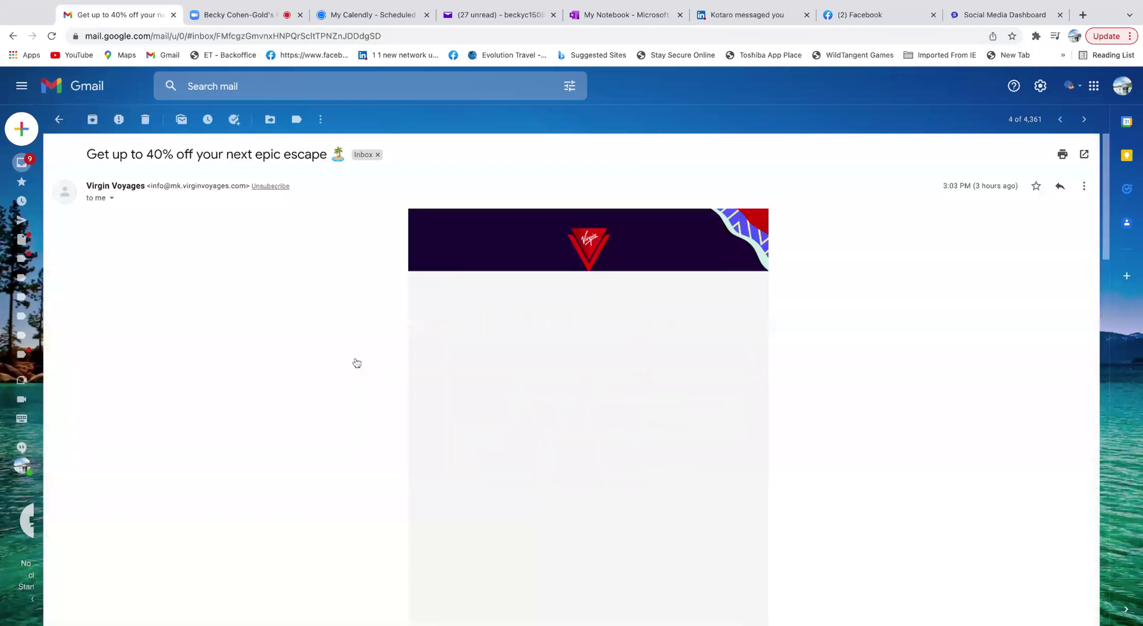
pyautogui.scroll(-3, 577, 442)
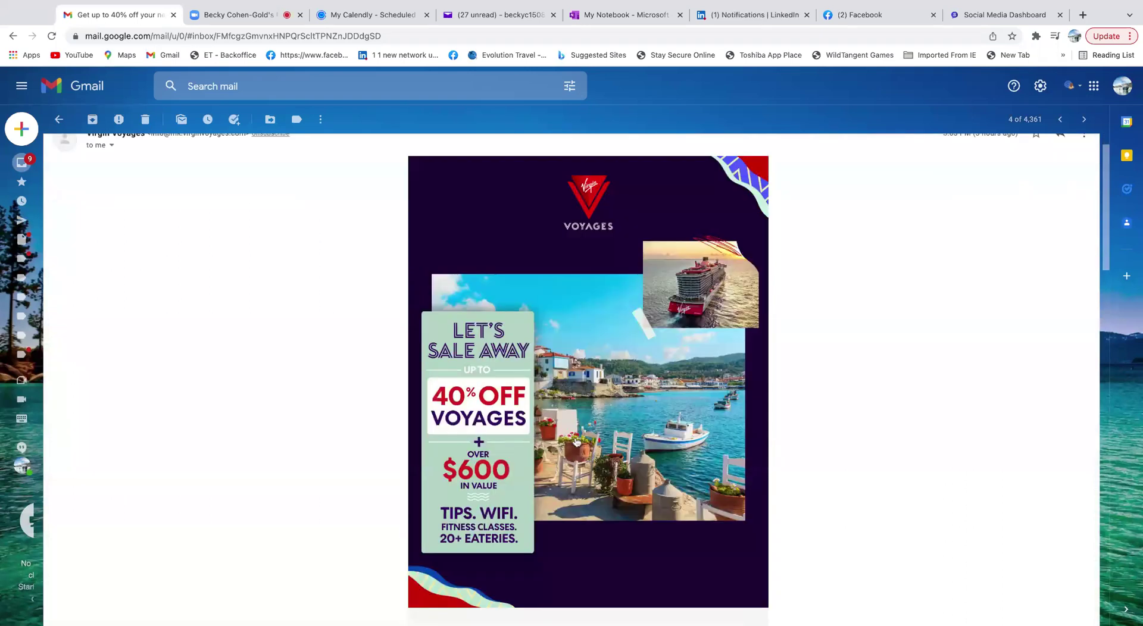
pyautogui.scroll(-1, 576, 441)
pyautogui.scroll(-2, 576, 442)
pyautogui.scroll(-1, 576, 442)
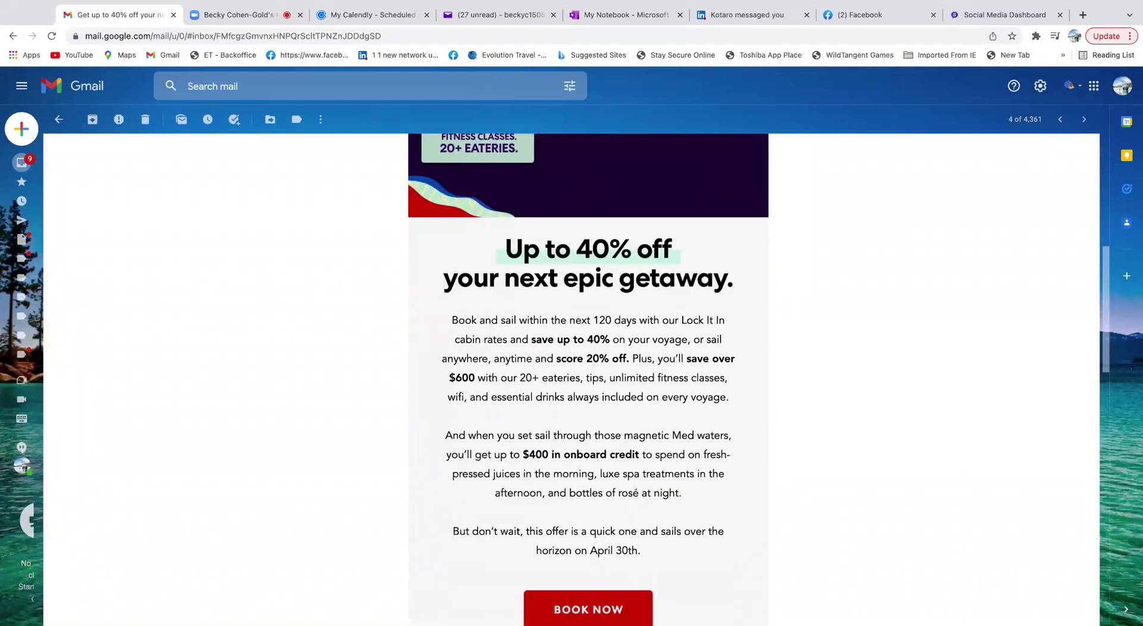
pyautogui.scroll(-2, 577, 441)
pyautogui.scroll(2, 567, 310)
pyautogui.scroll(4, 567, 310)
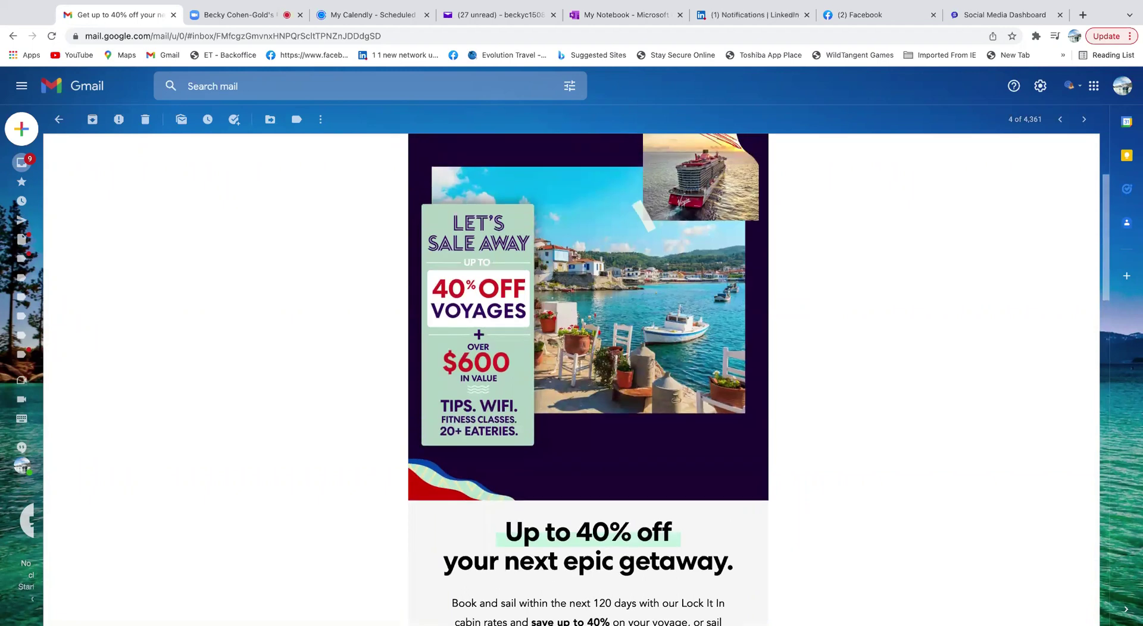
# - Select the offer text from the headline down to 'April 30th.'
pyautogui.scroll(-3, 531, 366)
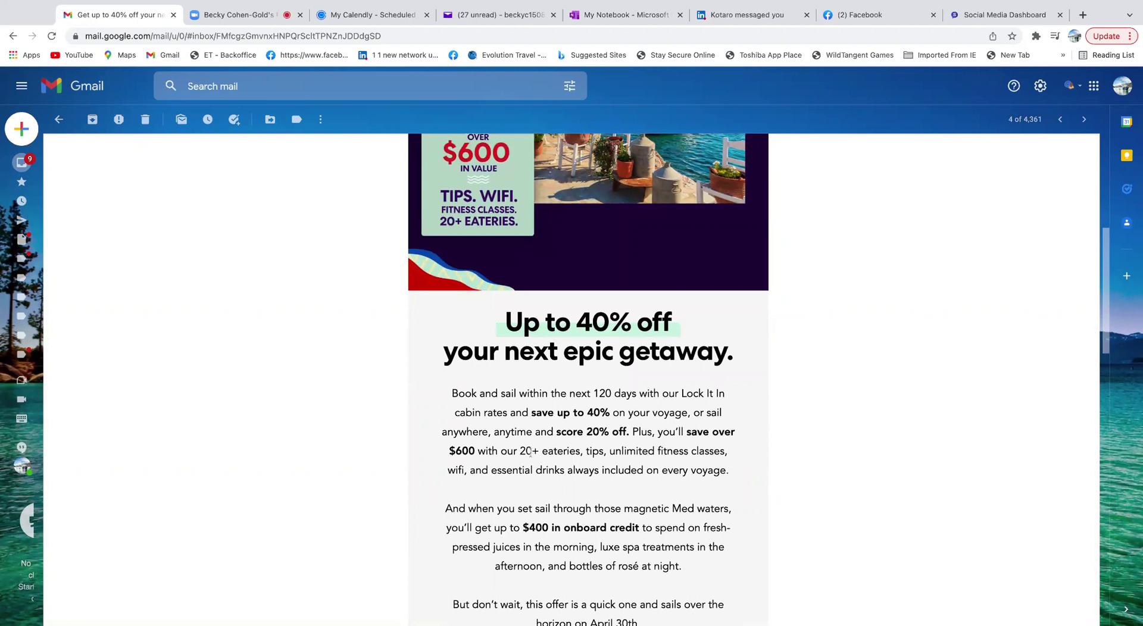
pyautogui.scroll(2, 530, 453)
pyautogui.scroll(1, 533, 427)
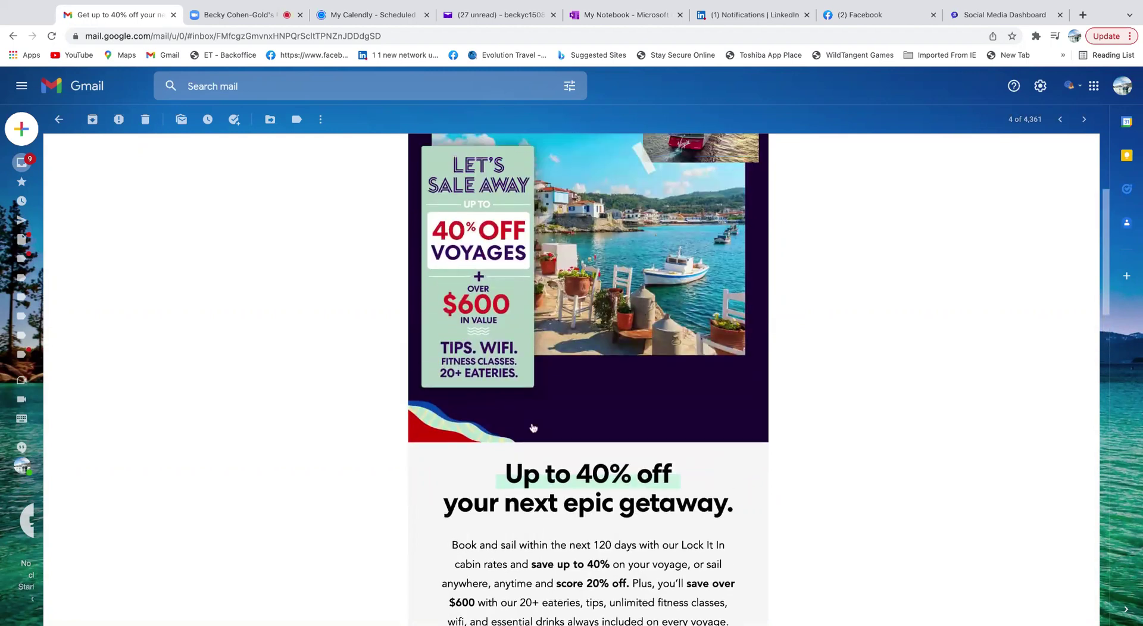
pyautogui.scroll(-2, 533, 427)
pyautogui.scroll(-3, 518, 428)
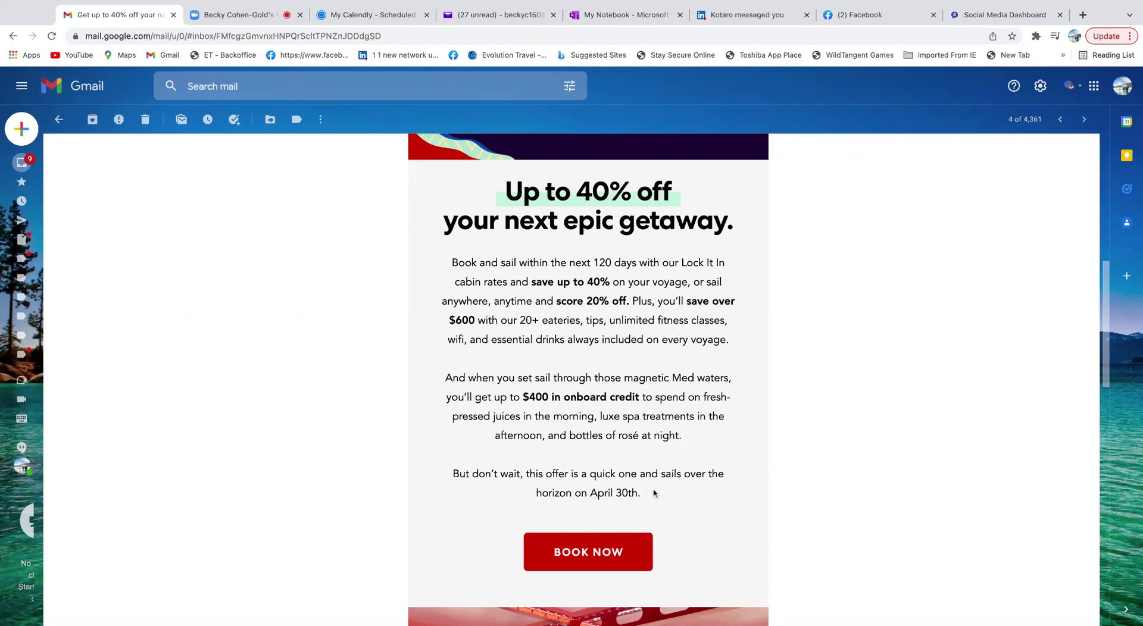
pyautogui.moveTo(653, 493); pyautogui.dragTo(536, 185)
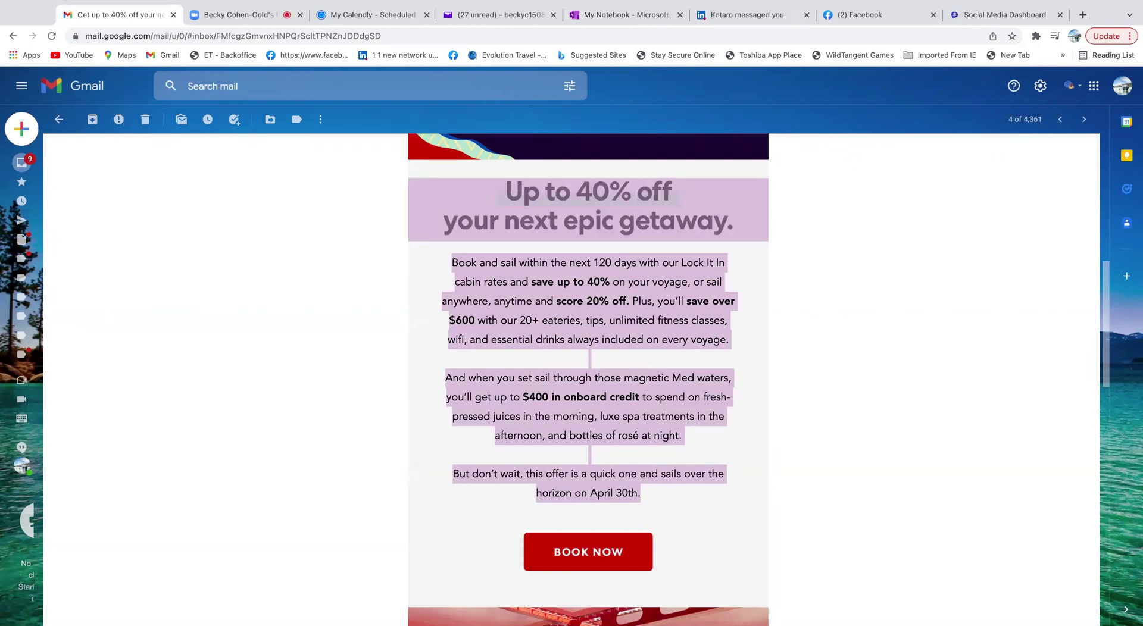
# - Paste the copied Virgin Voyages offer text into the Sociamonials post message
pyautogui.click(966, 17)
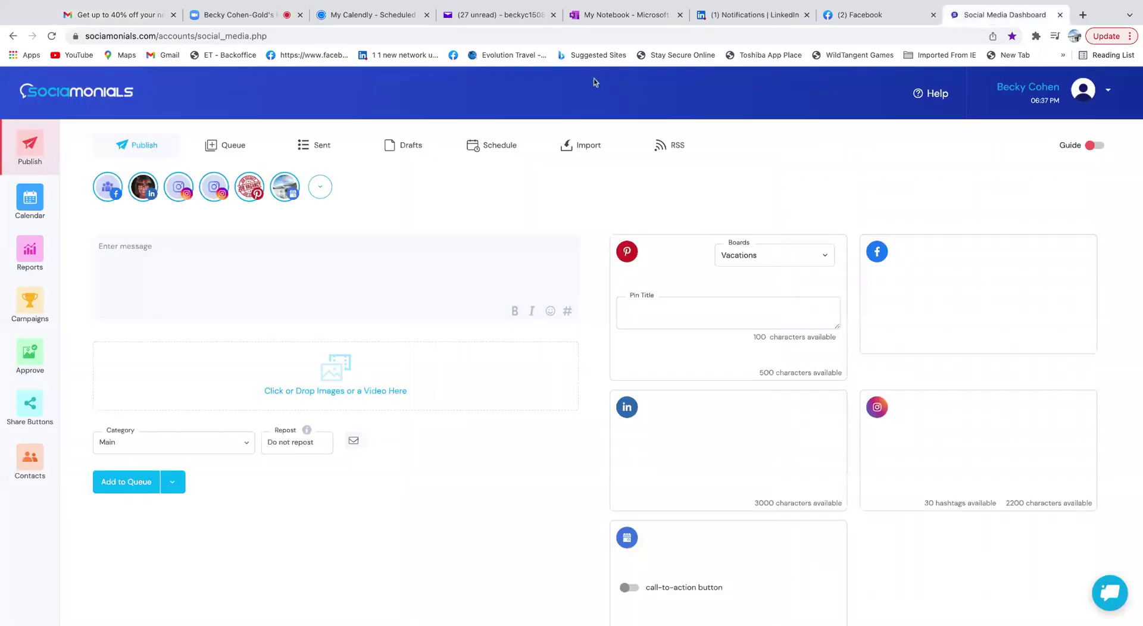
pyautogui.click(189, 253)
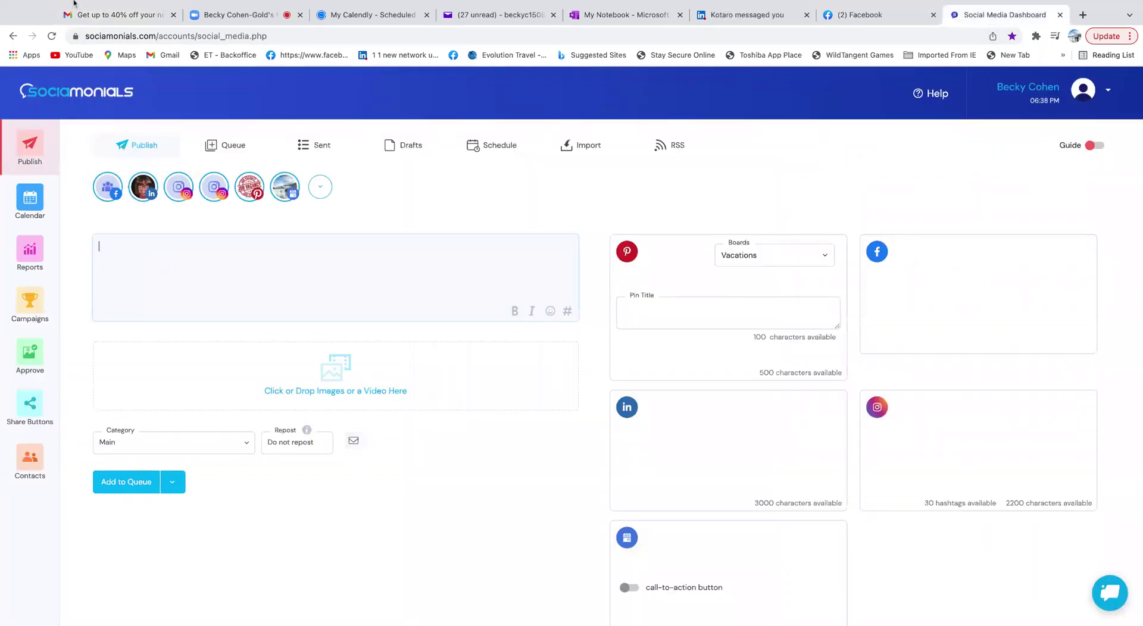
pyautogui.write('Up to 40% off your next epic getaway. Book and sail within the next 120 days with our Lock It In cabin rates and save up to 40% on your voyage, or sail anywhere, anytime and score 20% off. Plus, you’ll save over $600 with our 20+ eateries, tips, unlimited fitness classes, wifi, and essential drinks always included on every voyage.  And when you set sail through those magnetic Med waters, you’ll get up to $400 in onboard credit to spend on fresh-pressed juices in the morning, luxe spa treatments in the afternoon, and bottles of rosé at night.  But don’t wait, this offer is a quick one and sails over the horizon on April 30th.')
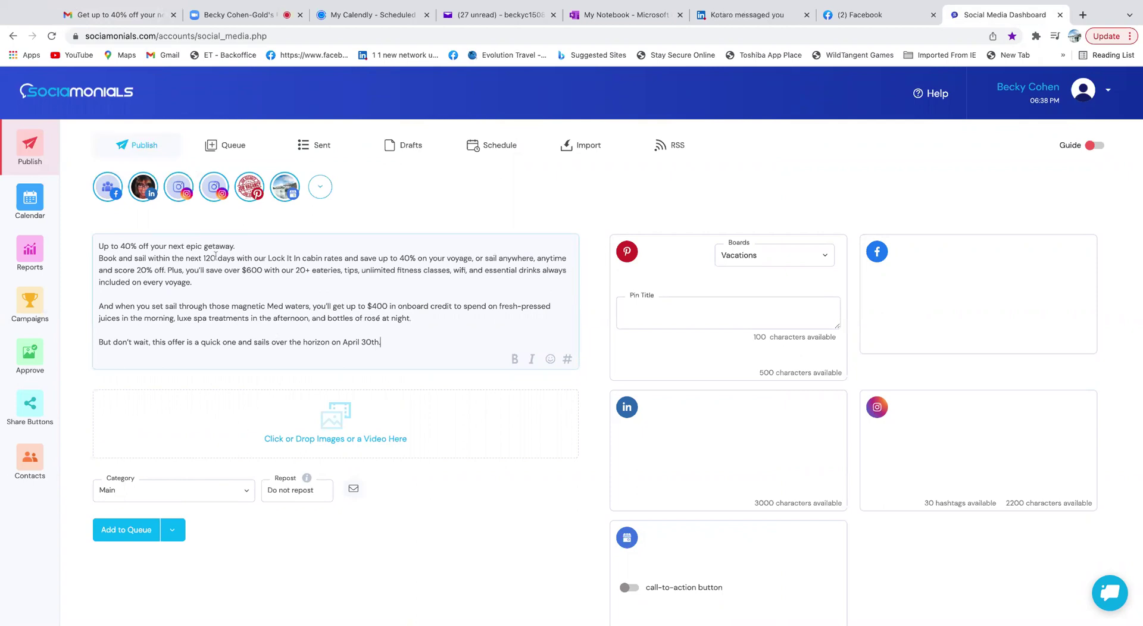
pyautogui.scroll(-1, 231, 286)
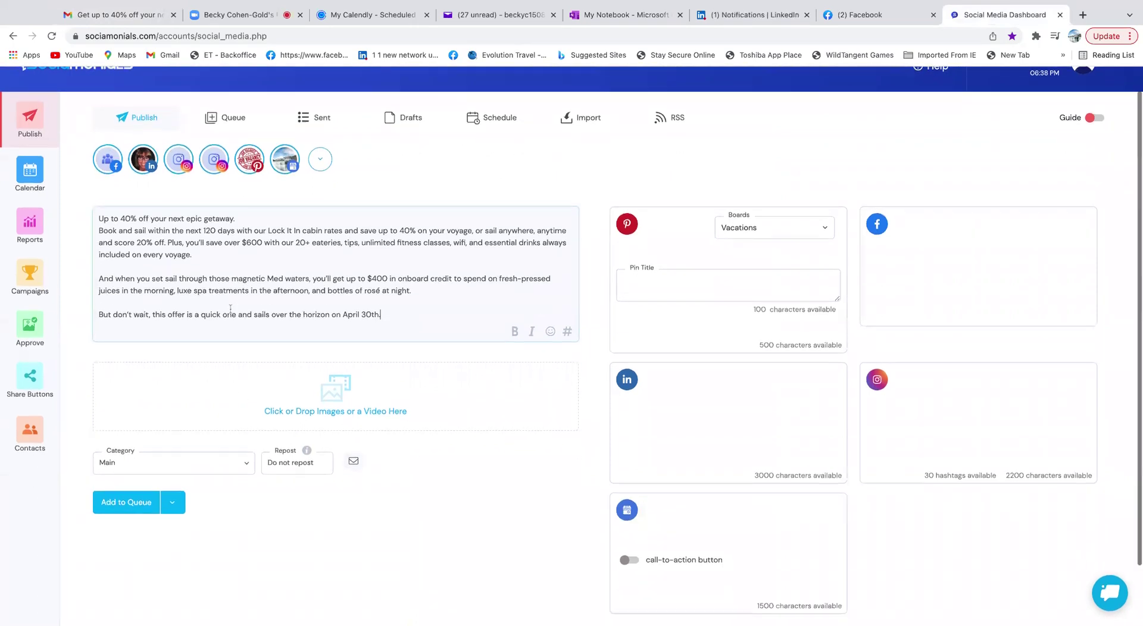
pyautogui.scroll(1, 231, 304)
pyautogui.scroll(-1, 231, 309)
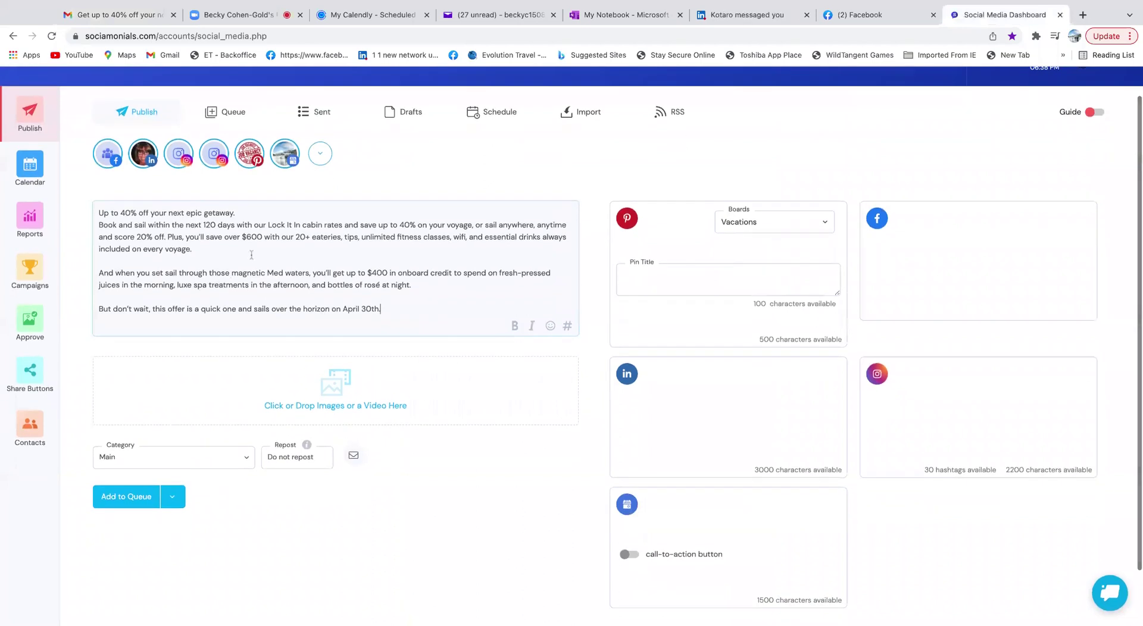
pyautogui.scroll(1, 251, 255)
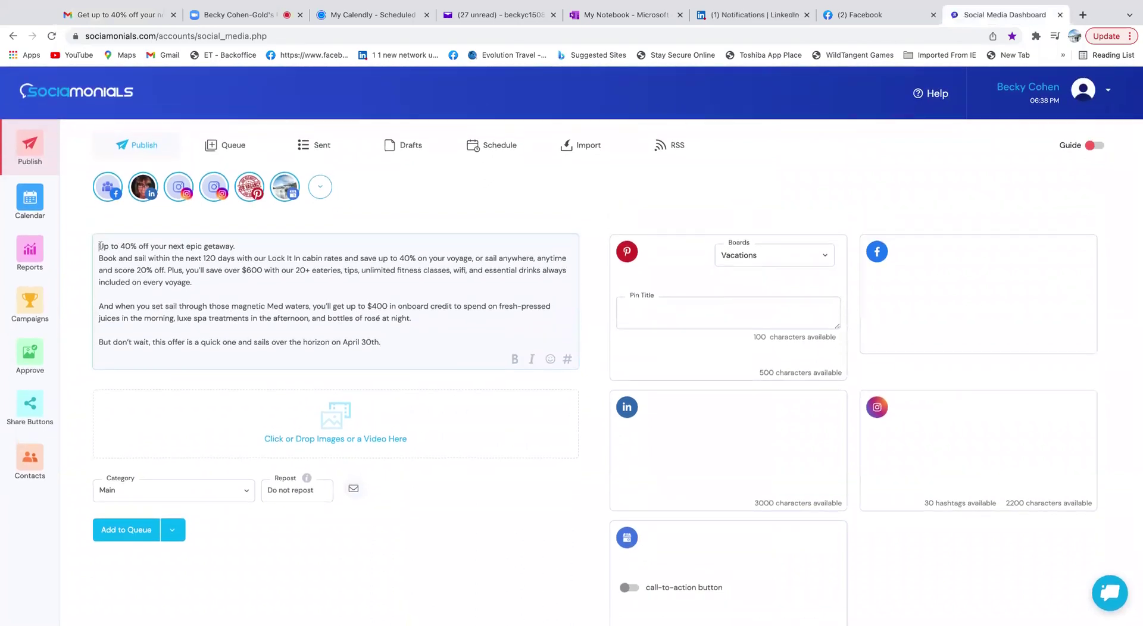
# - Add a VIRGIN VOYAGES headline on top and retype 'But don't wait' as BUT DON'T WAIT
pyautogui.press('Return')
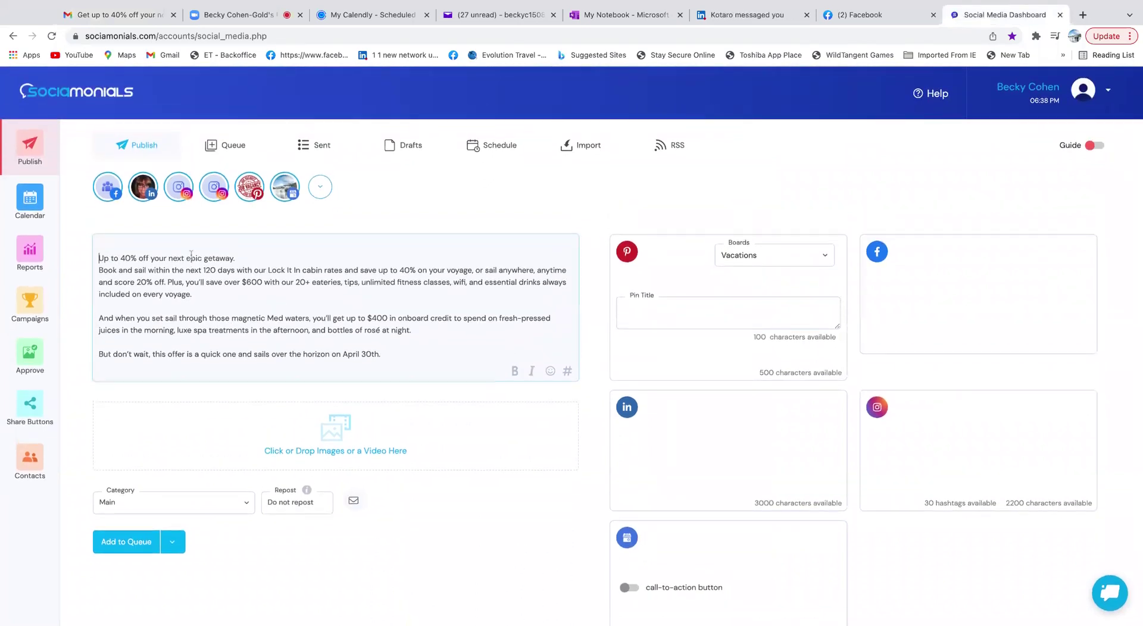
pyautogui.press('Return')
pyautogui.click(116, 251)
pyautogui.write('V')
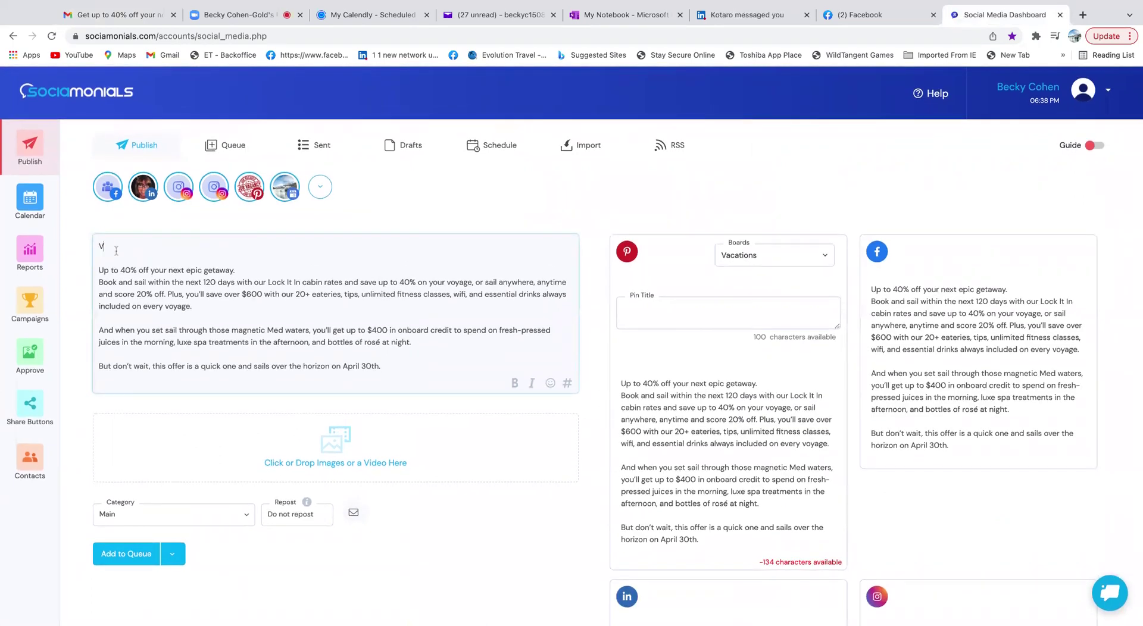
pyautogui.write('IRGE')
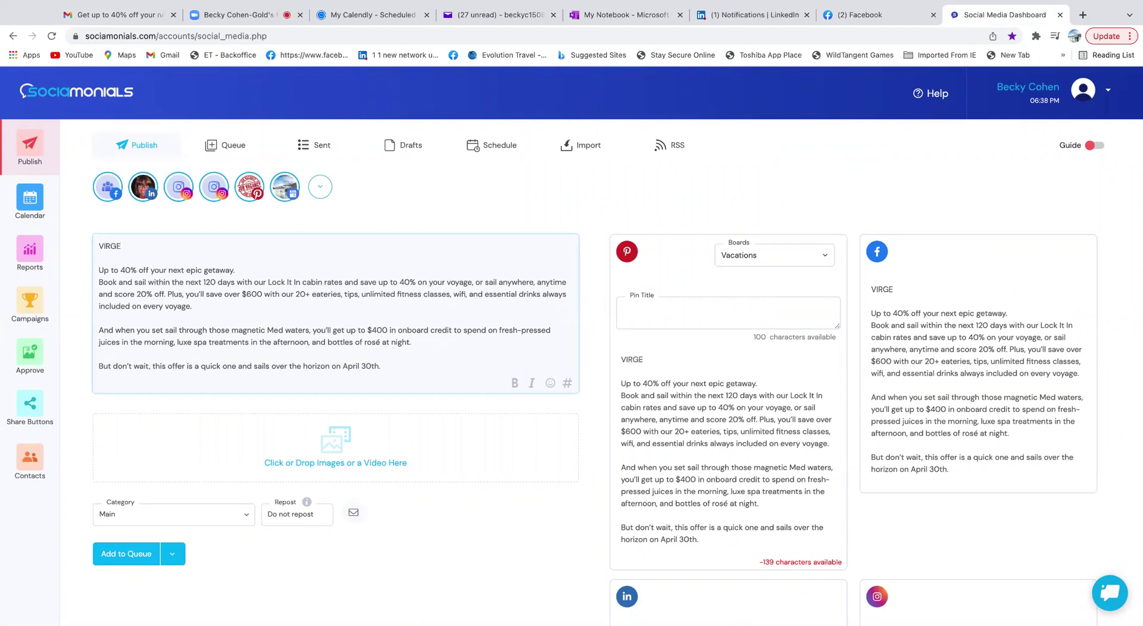
pyautogui.write('IN')
pyautogui.write(' VO')
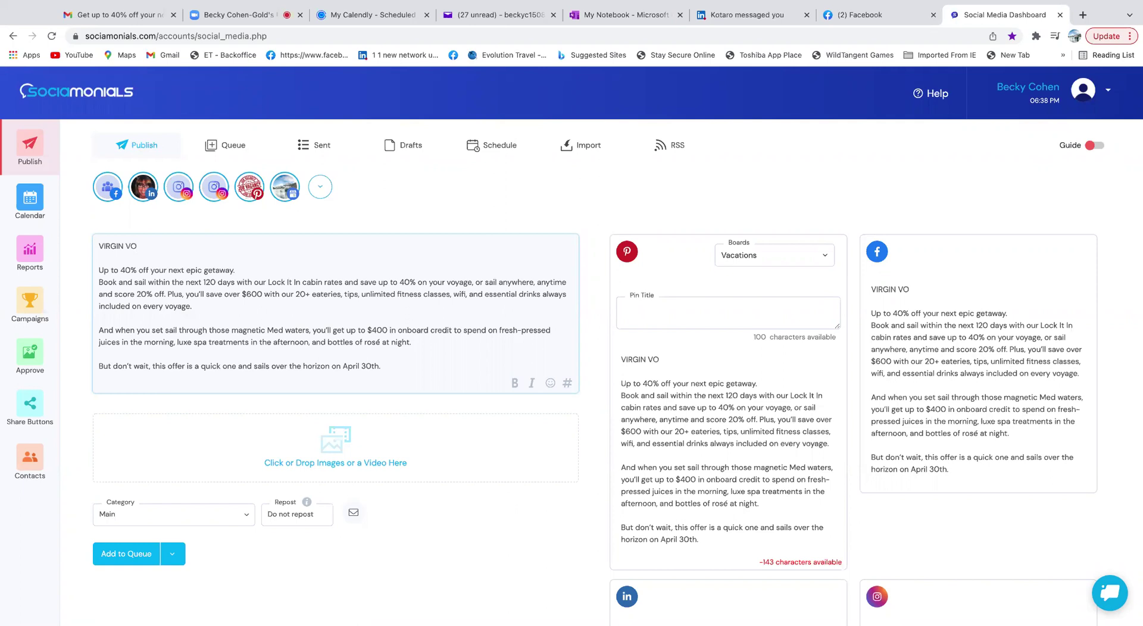
pyautogui.write('YAG')
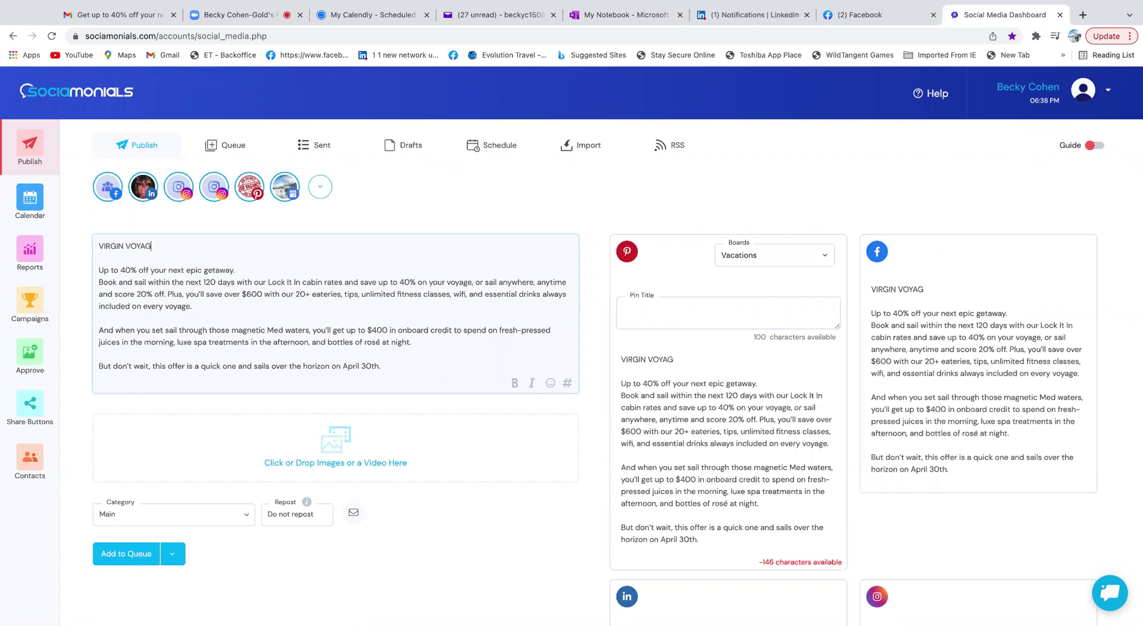
pyautogui.write('ES  Up')
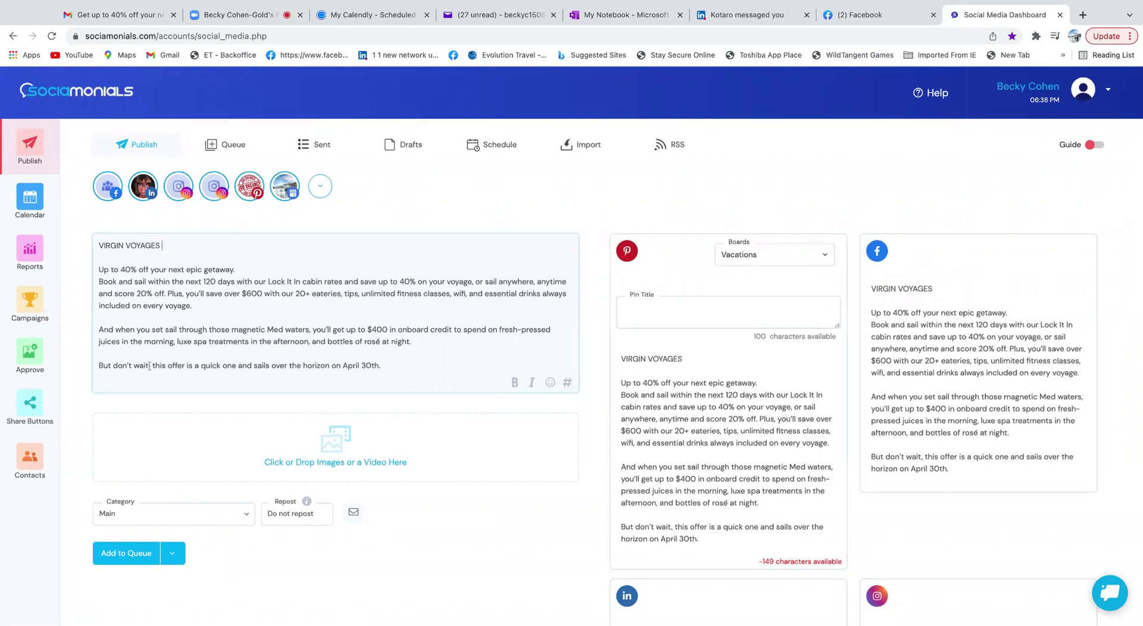
pyautogui.moveTo(150, 366); pyautogui.dragTo(98, 367)
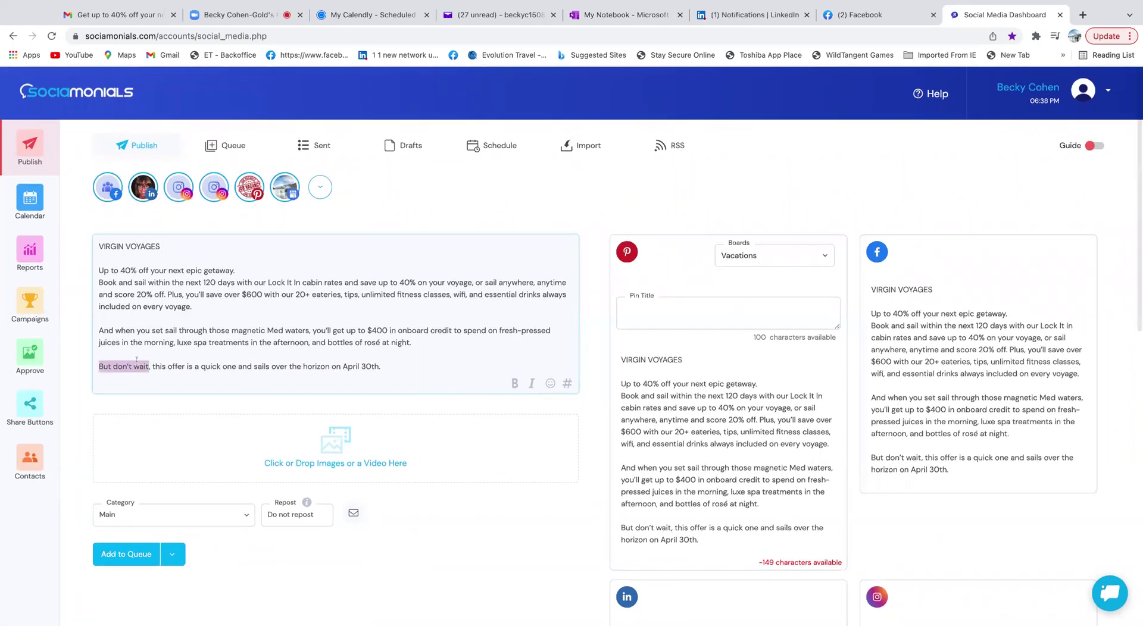
pyautogui.write('BUT ')
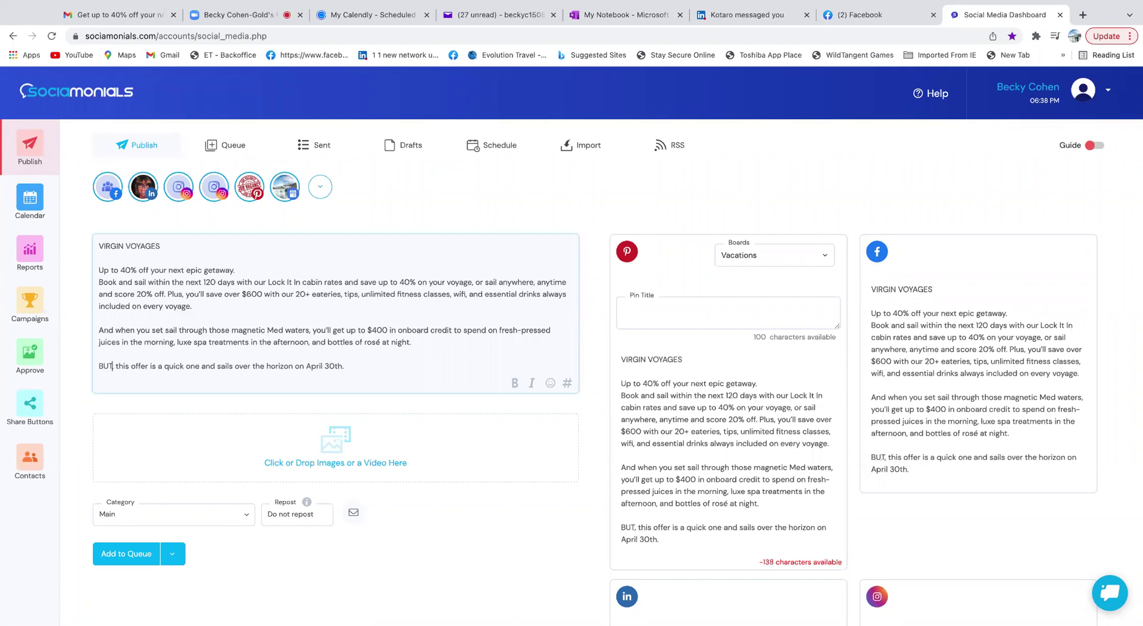
pyautogui.write('DON')
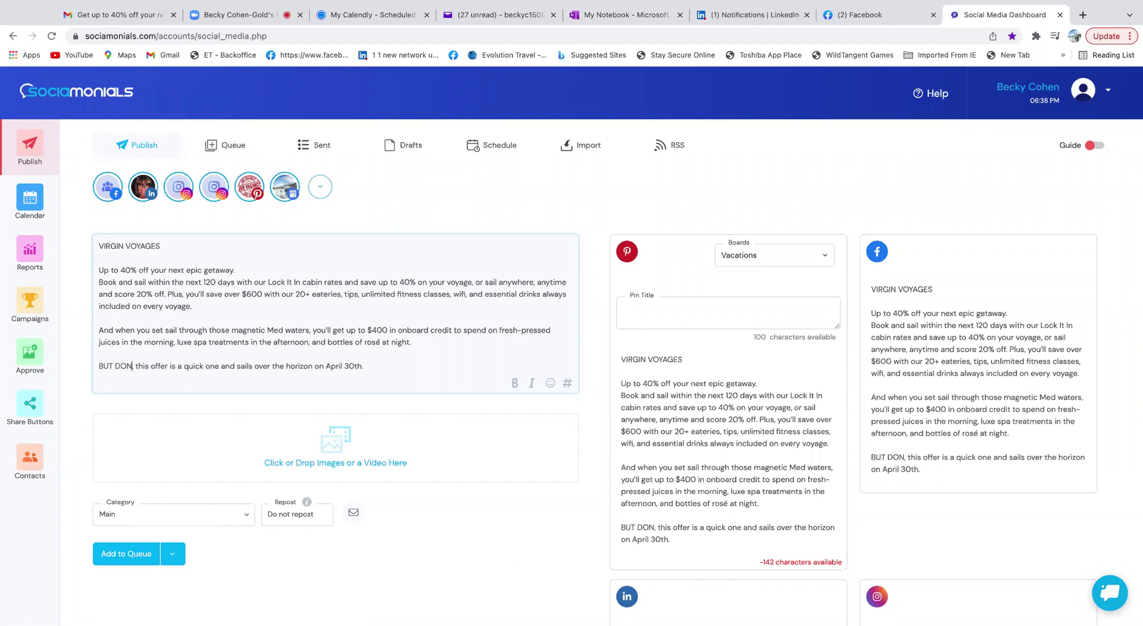
pyautogui.write("'T")
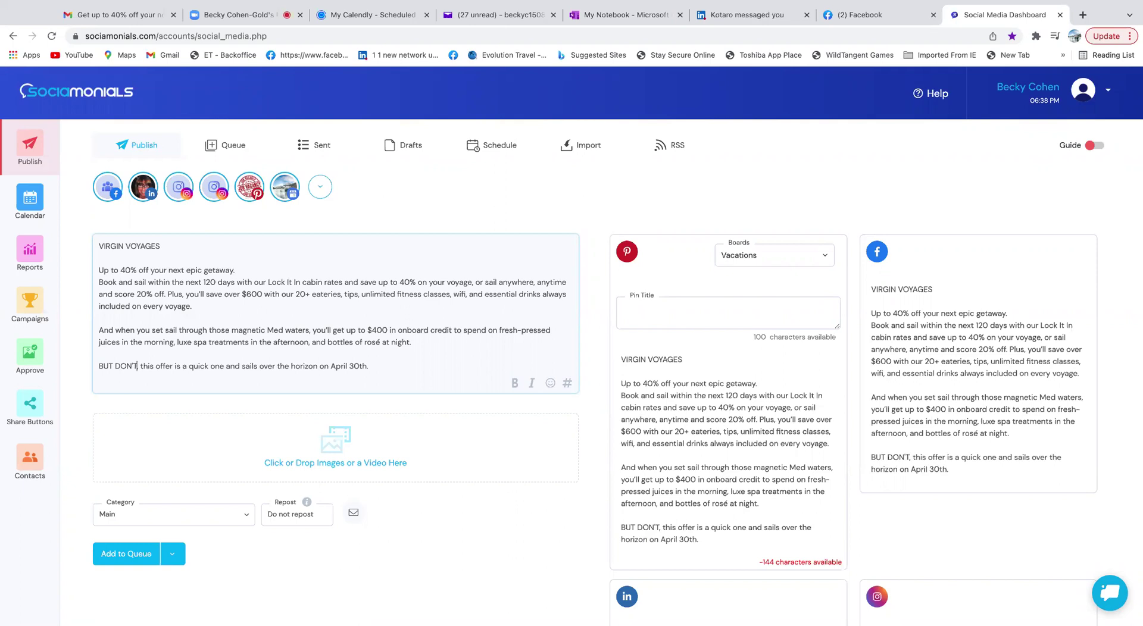
pyautogui.write(' W')
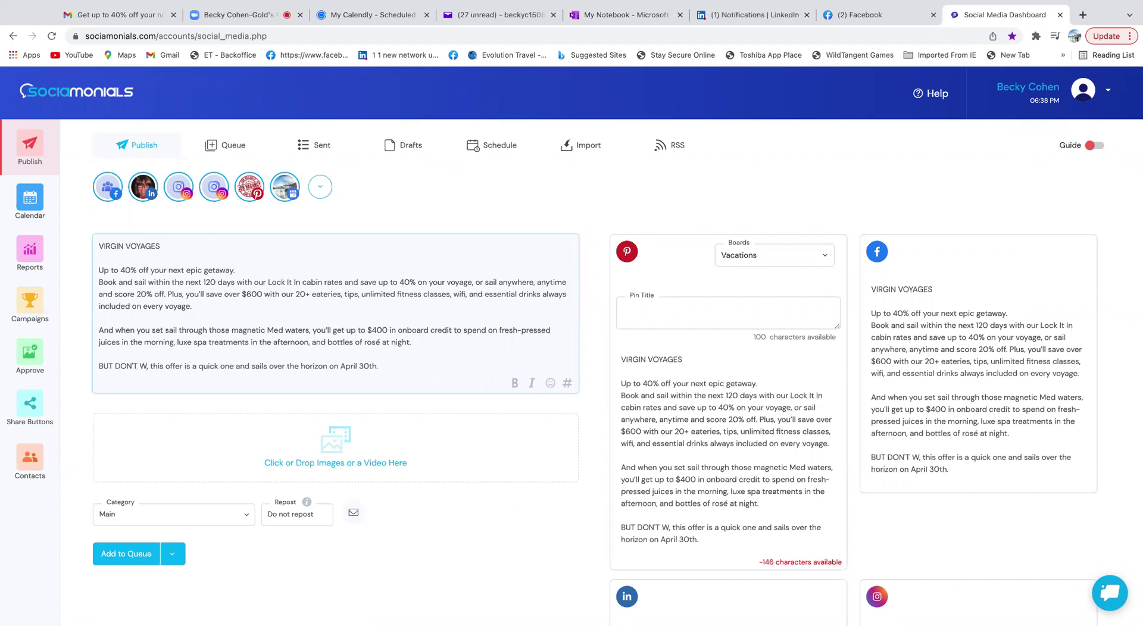
pyautogui.write('AIT')
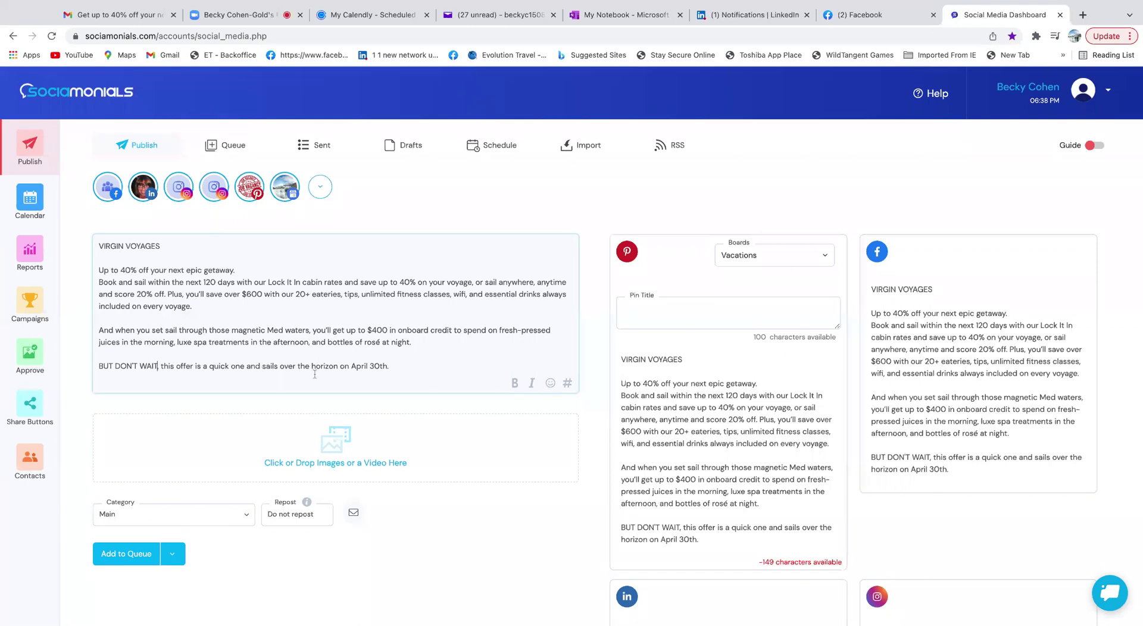
pyautogui.click(406, 368)
pyautogui.press('Return')
pyautogui.press('Return')
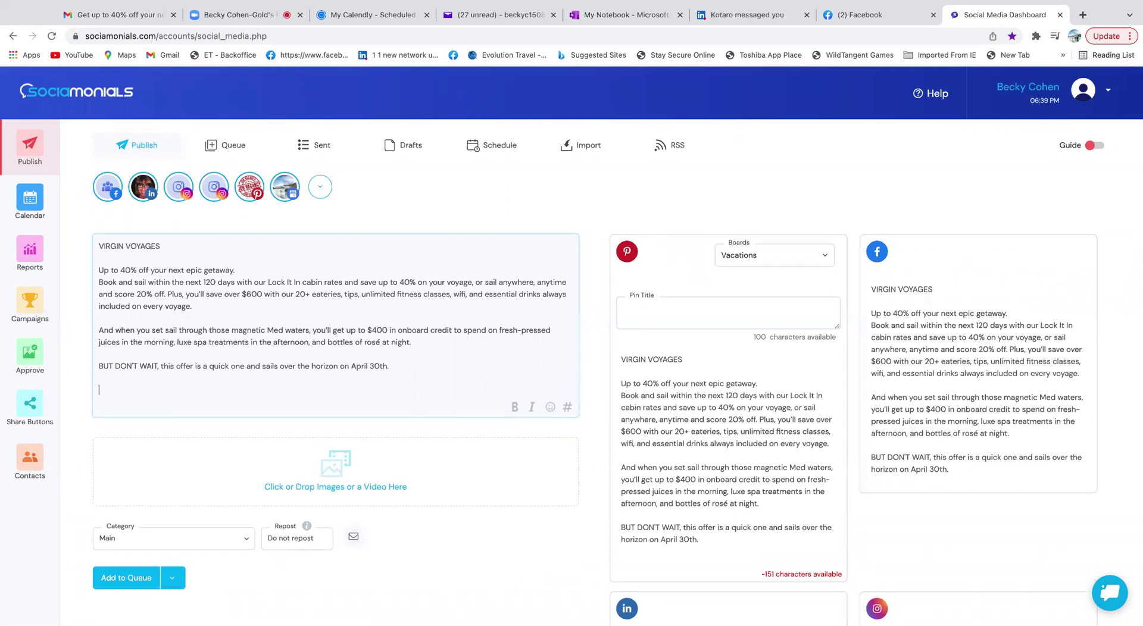
pyautogui.write('Con')
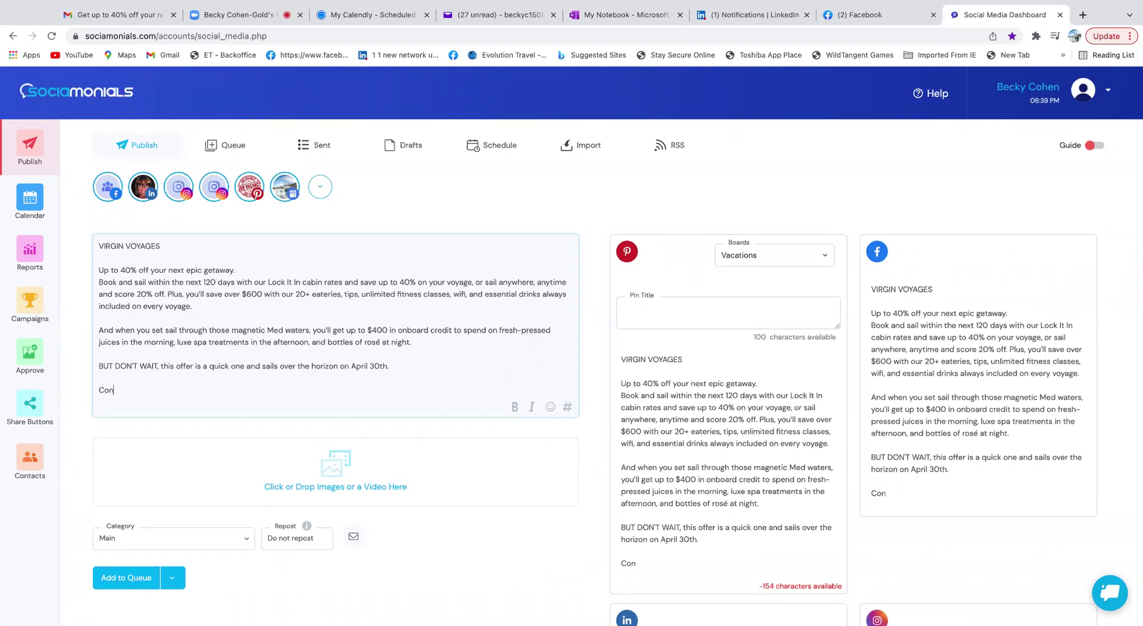
pyautogui.write('tact ')
pyautogui.write('Becky ')
pyautogui.write('@')
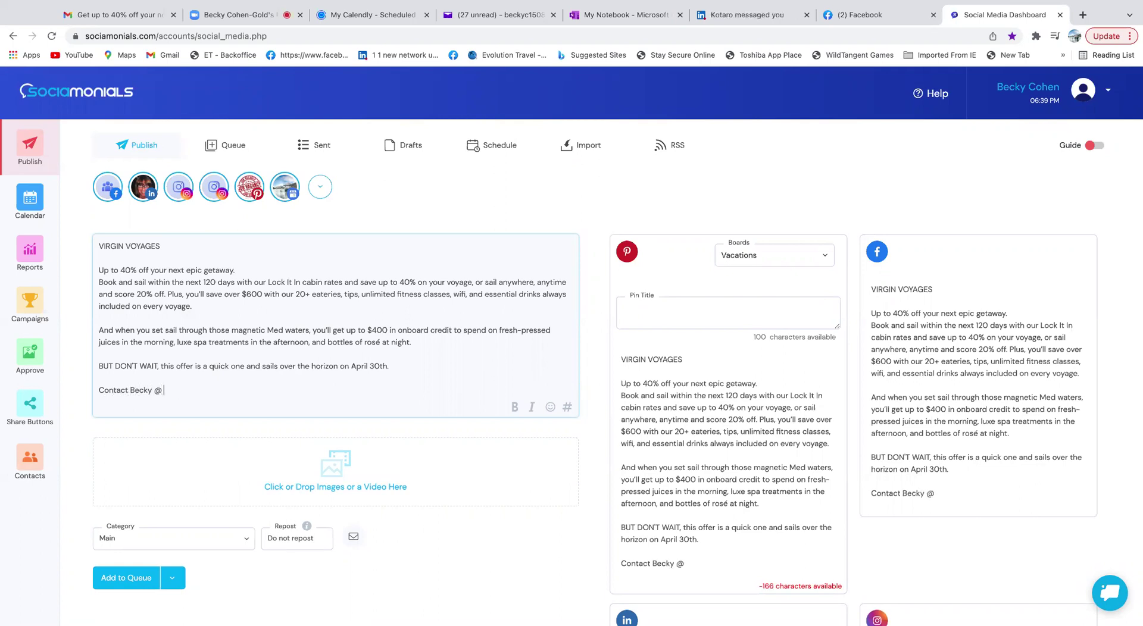
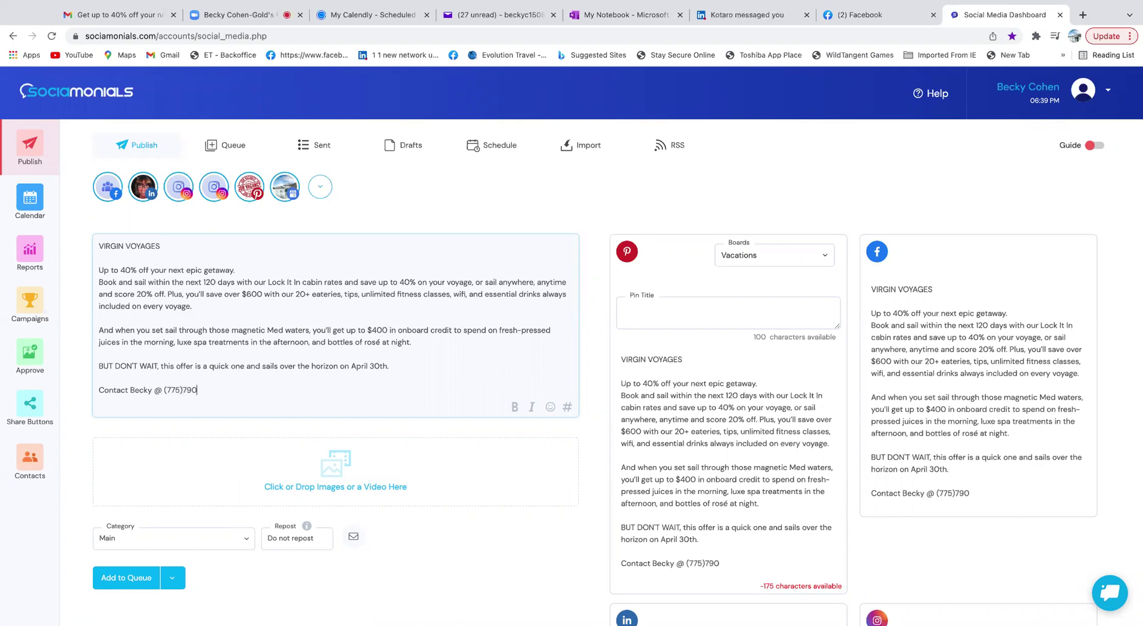
pyautogui.press('Return')
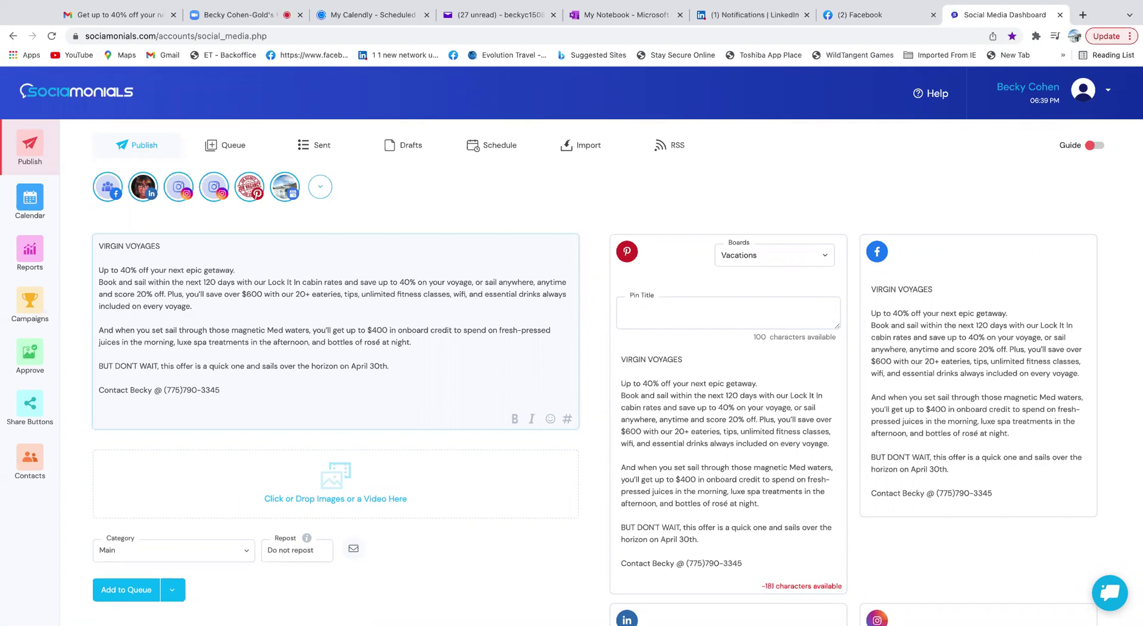
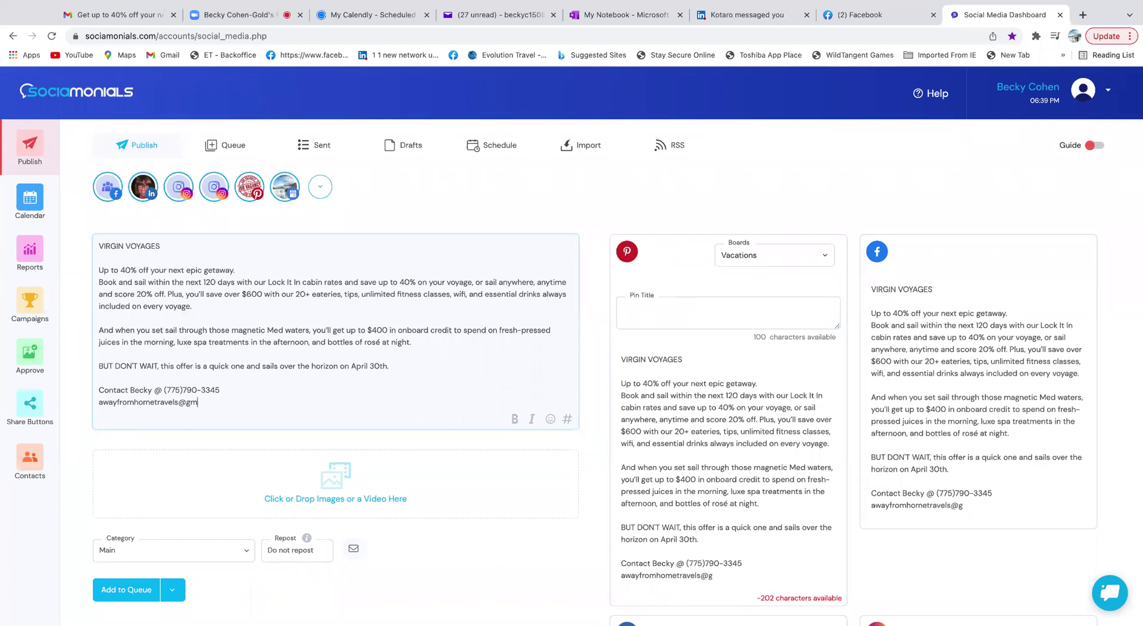
pyautogui.press('Return')
pyautogui.press('Return')
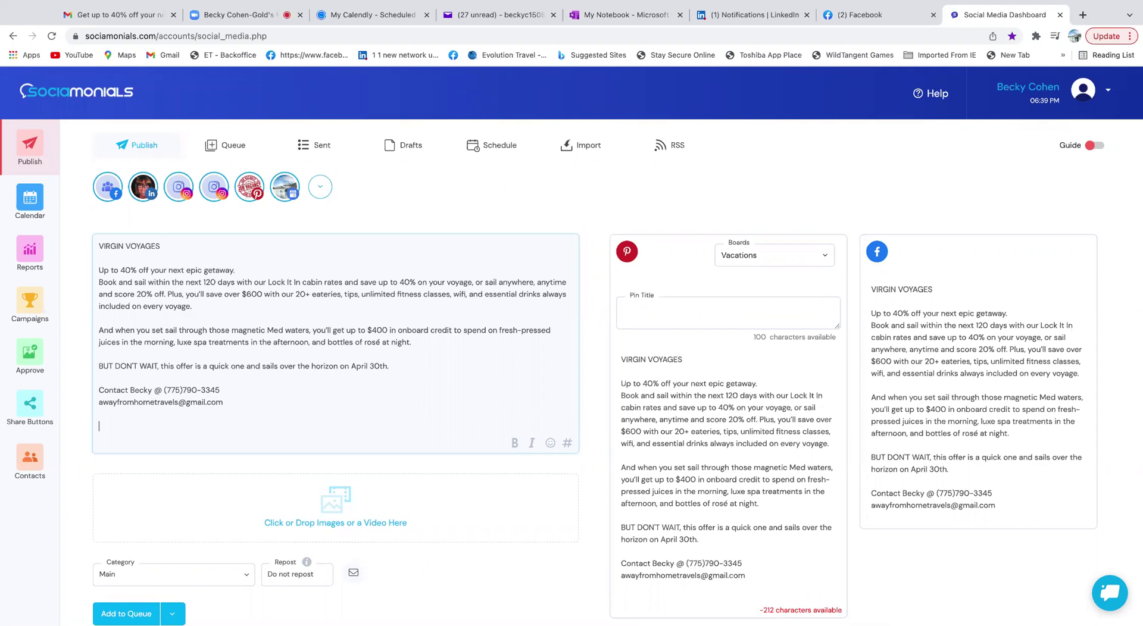
# - Close the post with the hashtags #virginvoyages #cruises #sale #livelife
pyautogui.write('#')
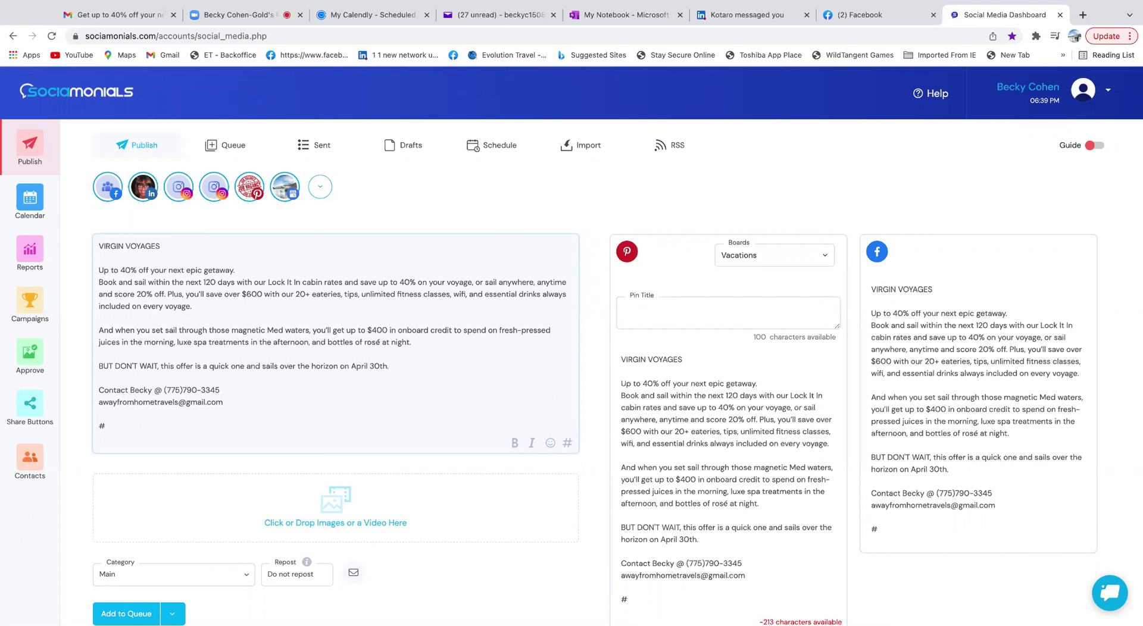
pyautogui.write('vir')
pyautogui.write('g')
pyautogui.write('inv')
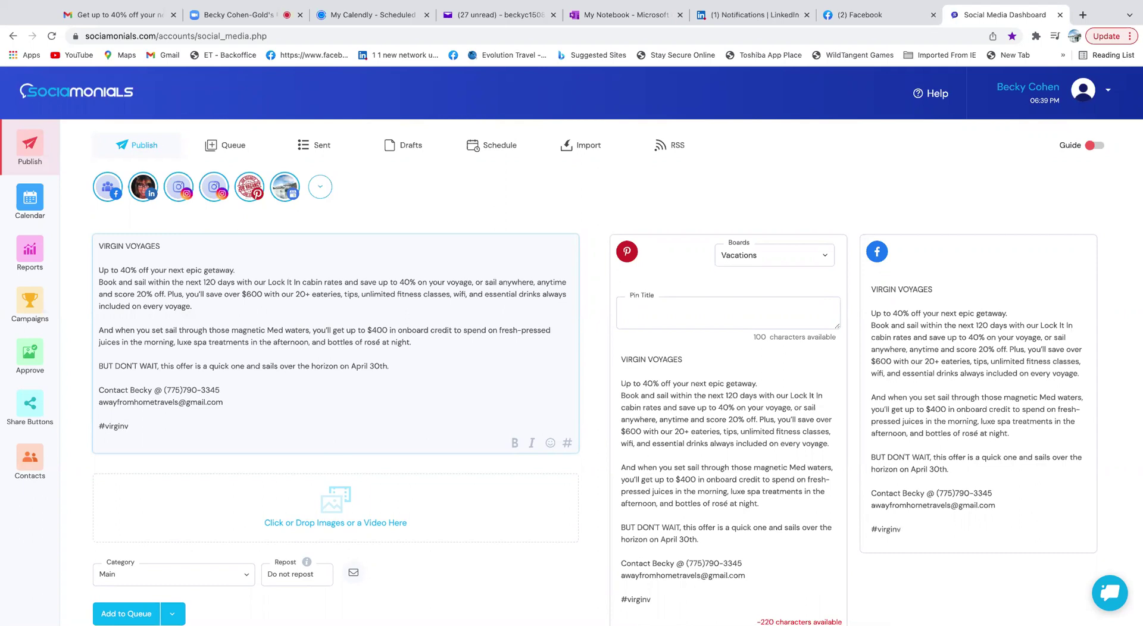
pyautogui.write('oyages ')
pyautogui.write('#cr')
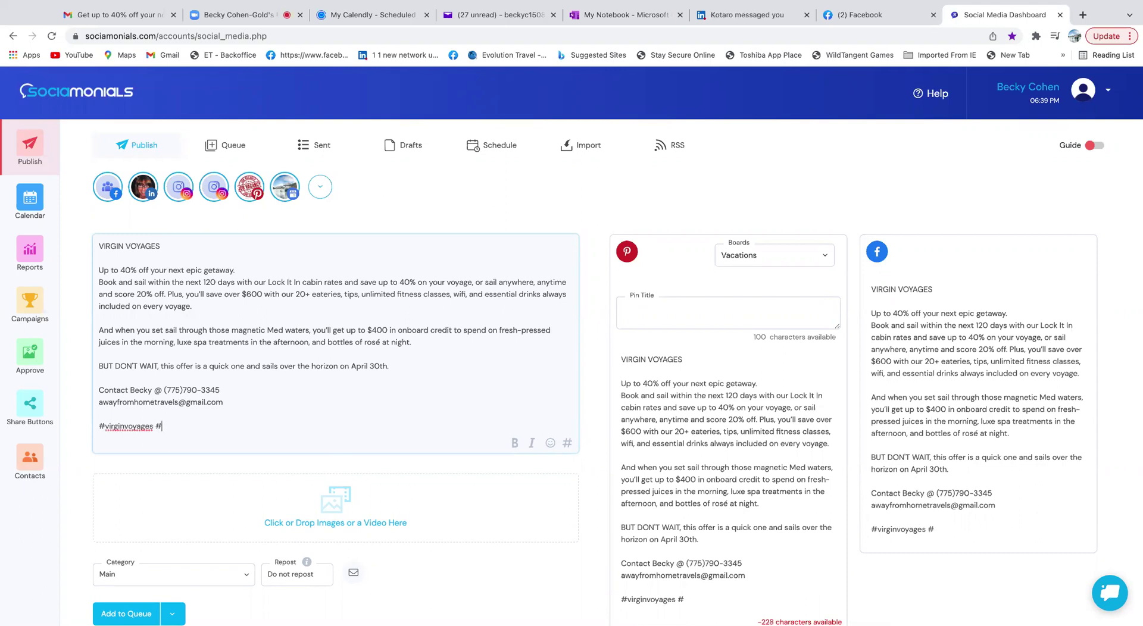
pyautogui.write('uis')
pyautogui.write('es')
pyautogui.write(' #sa')
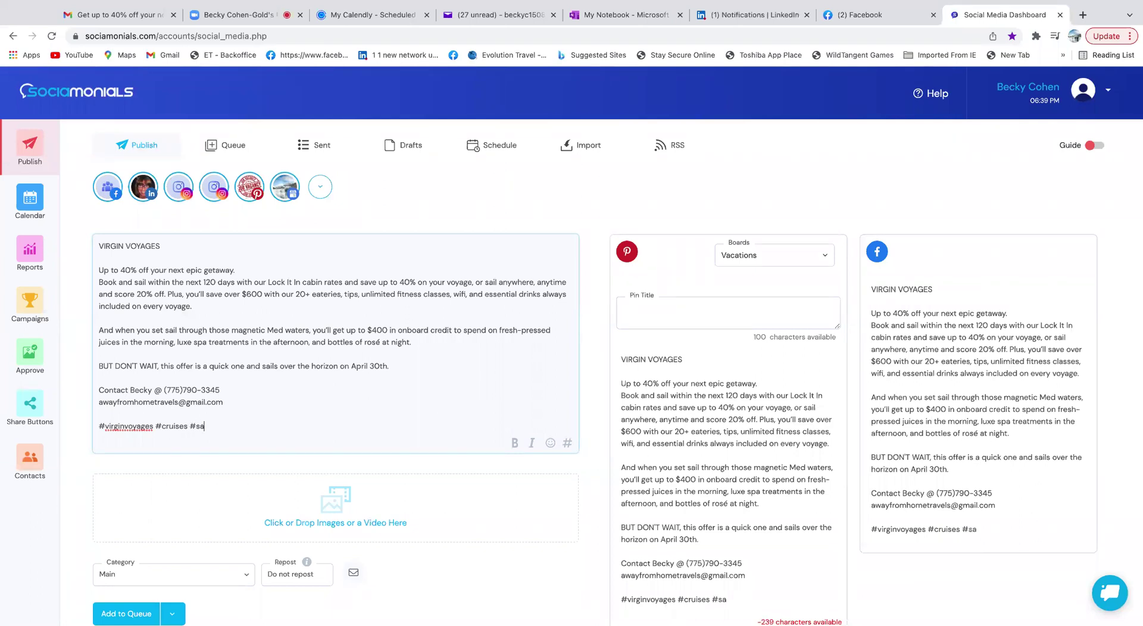
pyautogui.write('le')
pyautogui.write(' #li')
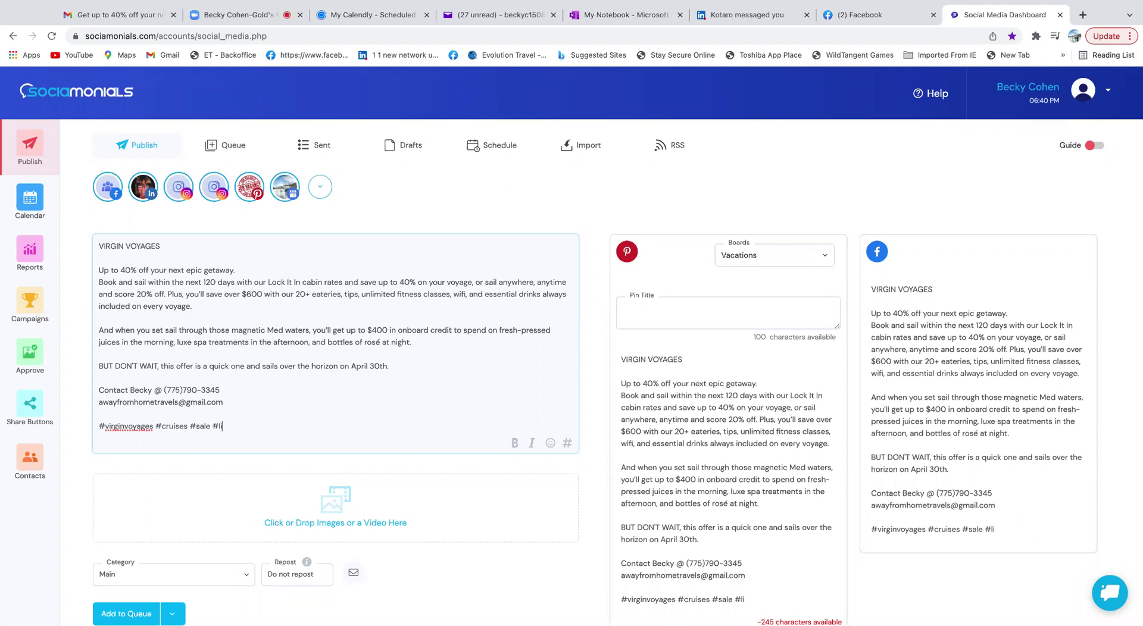
pyautogui.write('velif')
pyautogui.write('e')
pyautogui.click(1130, 502)
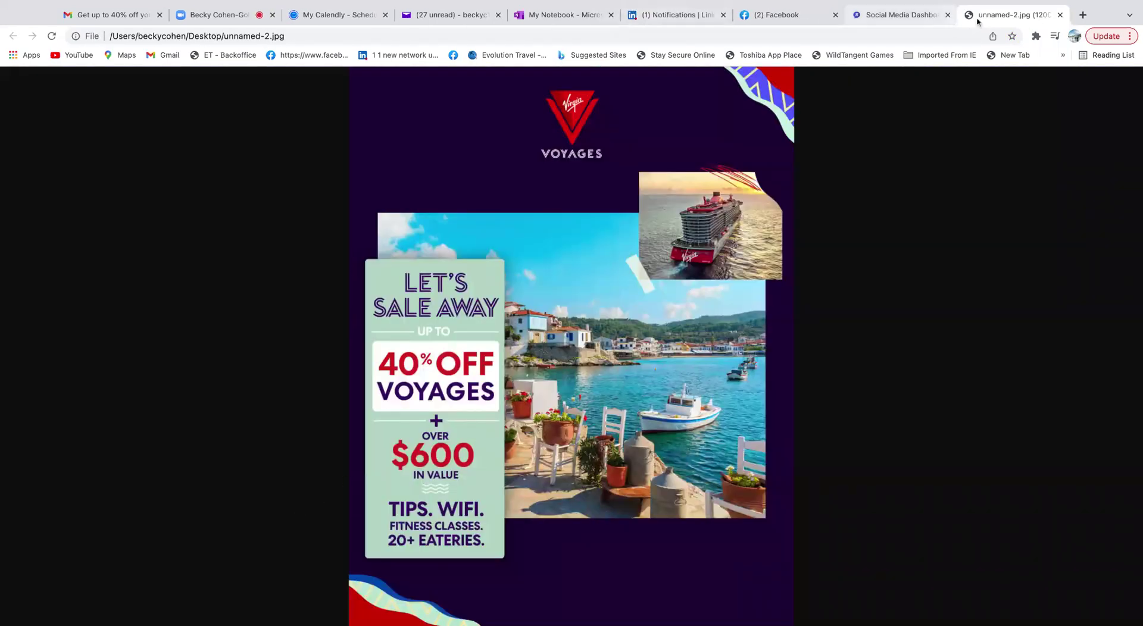
# - Drop the Virgin Voyages sale image into the post and review it in each network preview
pyautogui.click(1061, 15)
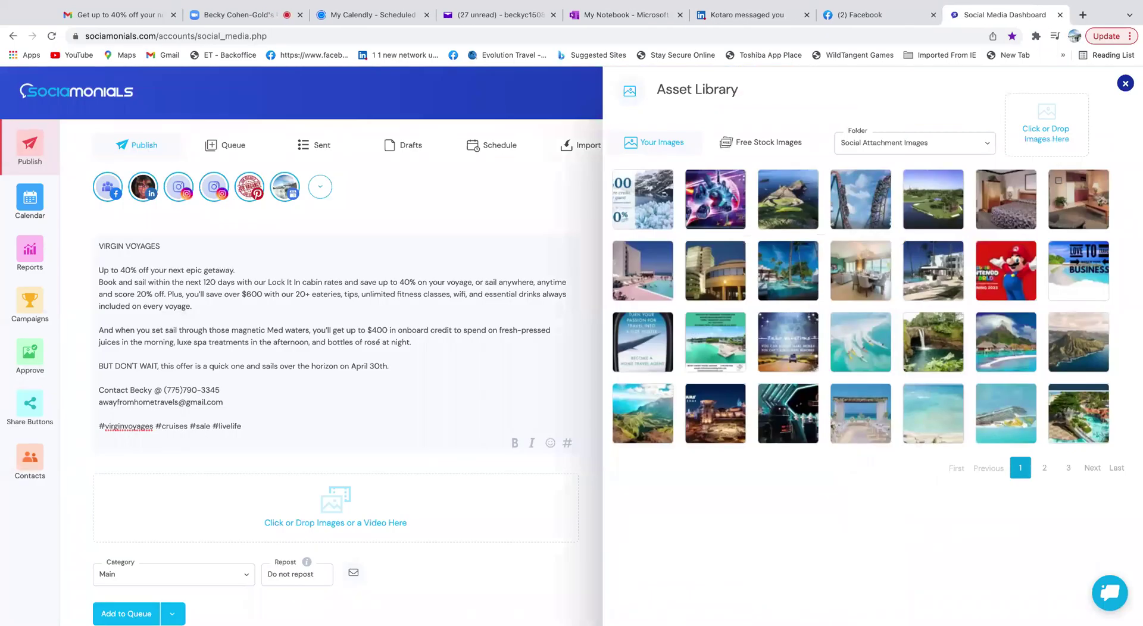
pyautogui.click(1125, 84)
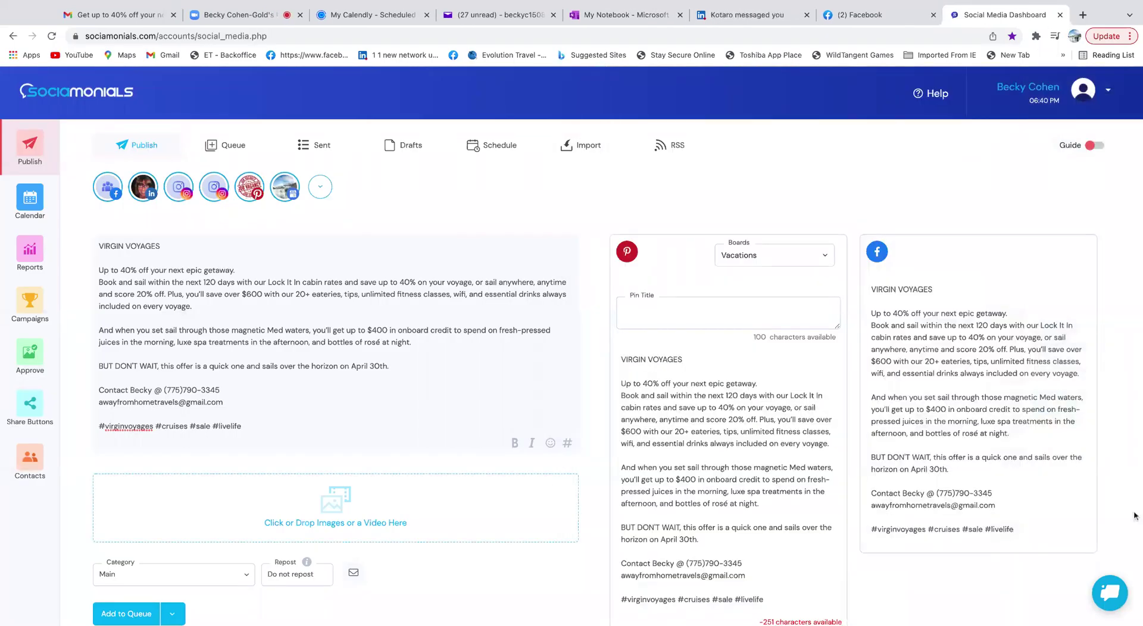
pyautogui.moveTo(1136, 516); pyautogui.dragTo(369, 506)
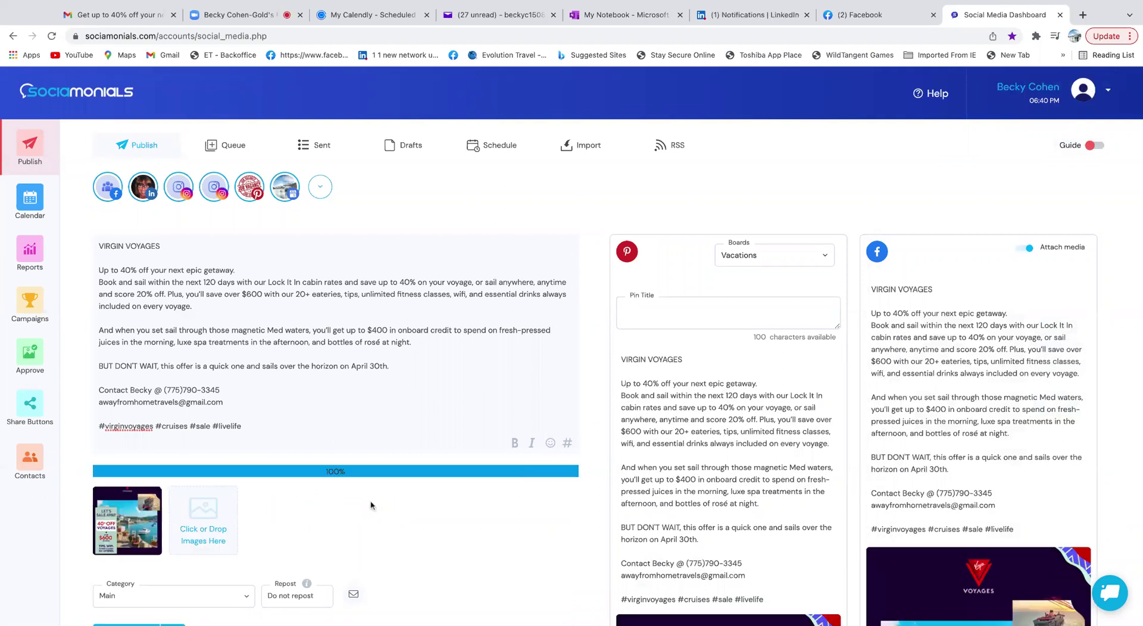
pyautogui.scroll(-6, 745, 445)
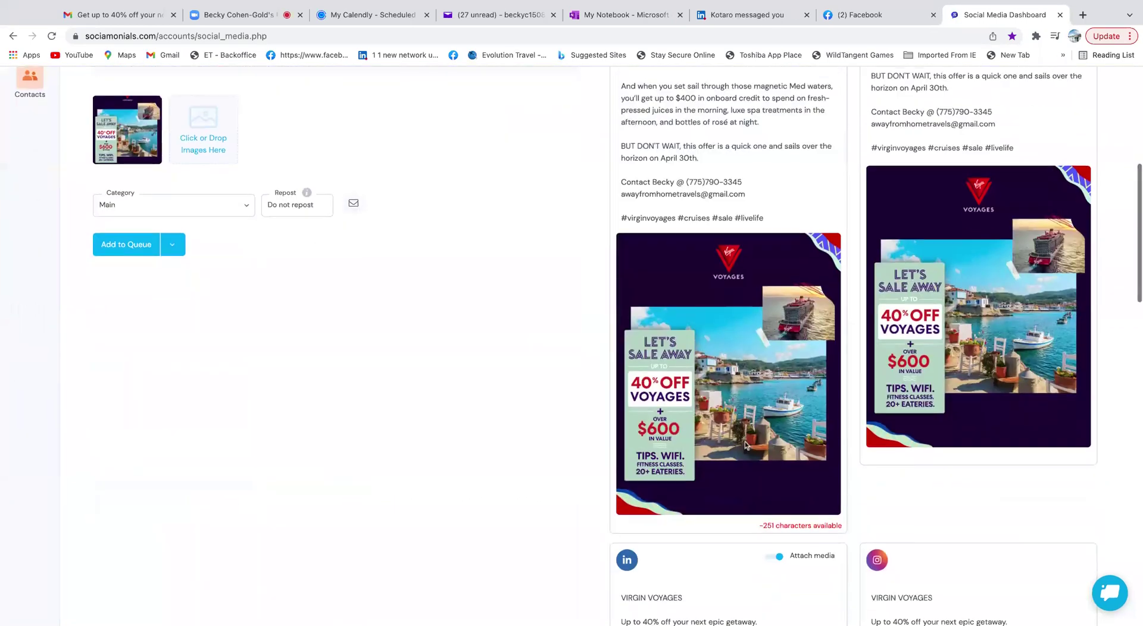
pyautogui.scroll(-1, 746, 445)
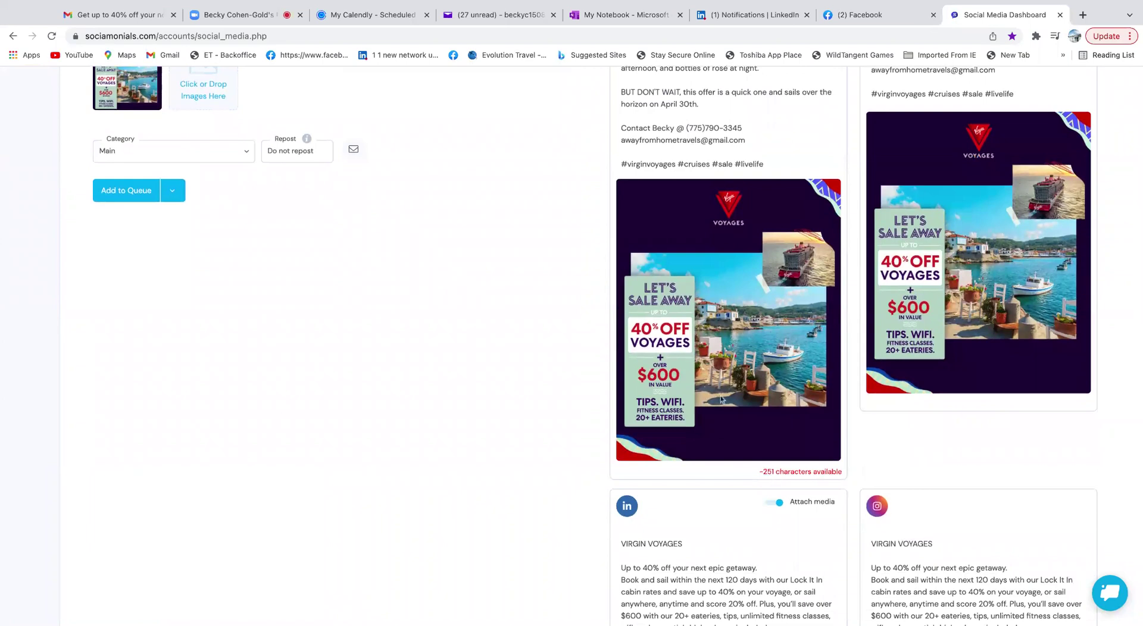
pyautogui.scroll(-5, 721, 400)
pyautogui.scroll(-1, 721, 399)
pyautogui.scroll(-1, 721, 397)
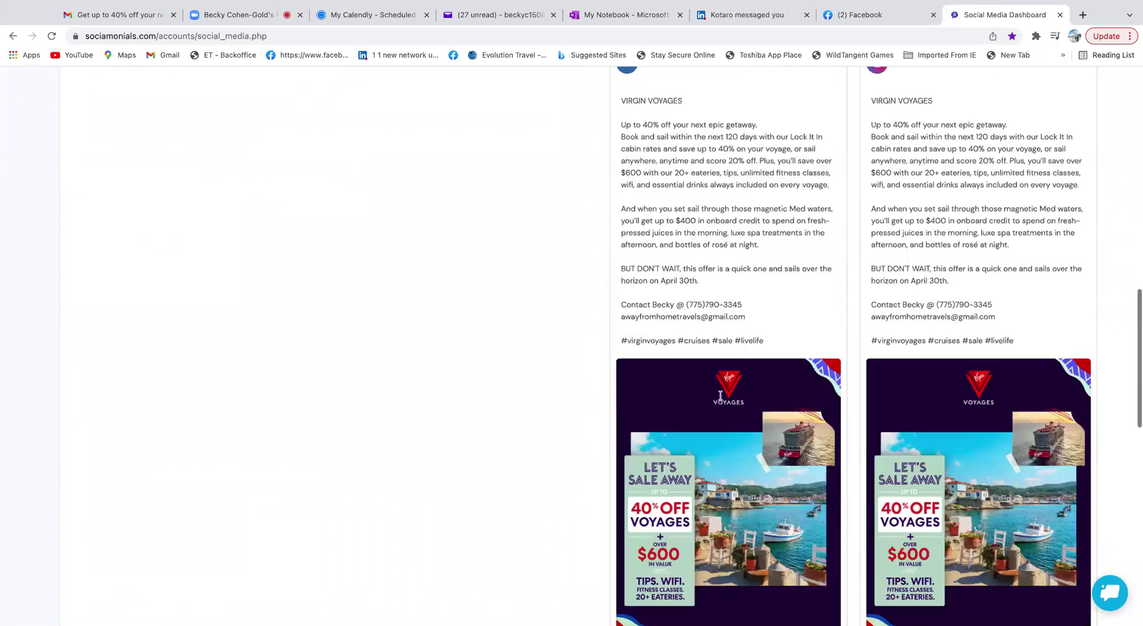
pyautogui.scroll(-4, 720, 396)
pyautogui.scroll(-3, 721, 396)
pyautogui.scroll(-3, 721, 395)
pyautogui.scroll(-2, 720, 395)
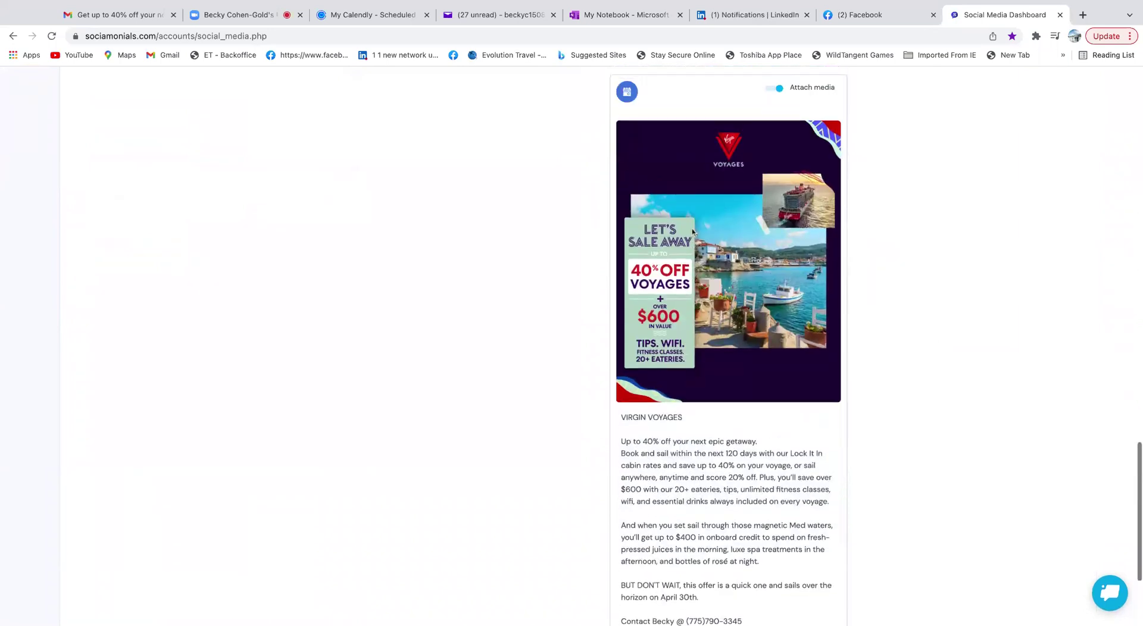
pyautogui.scroll(2, 655, 298)
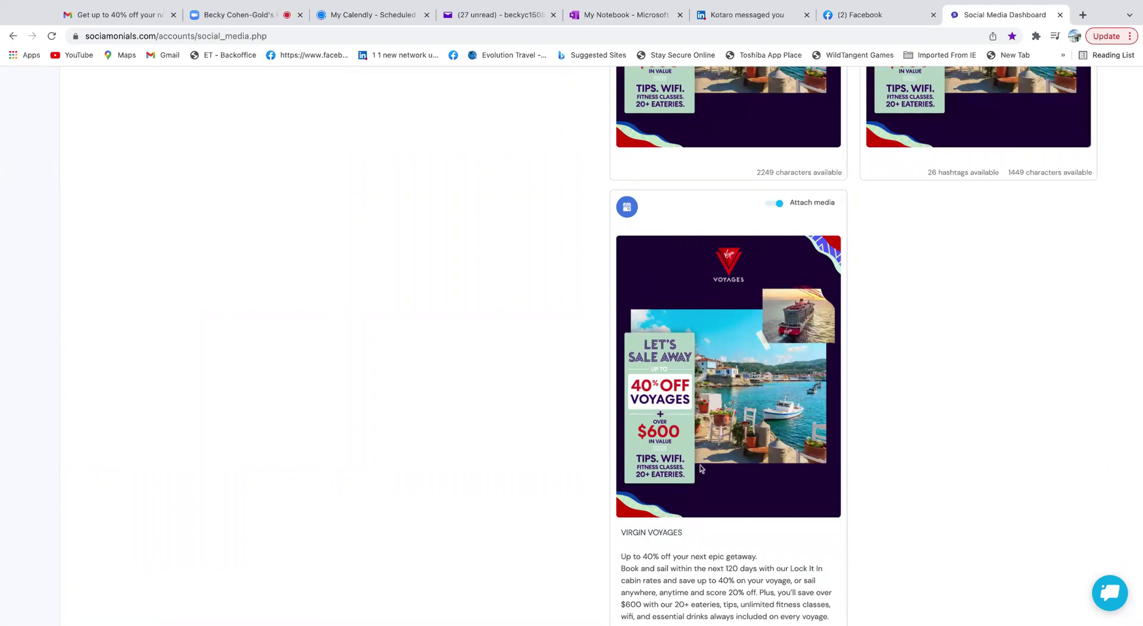
pyautogui.scroll(-1, 700, 468)
pyautogui.scroll(-2, 700, 468)
pyautogui.scroll(-2, 666, 470)
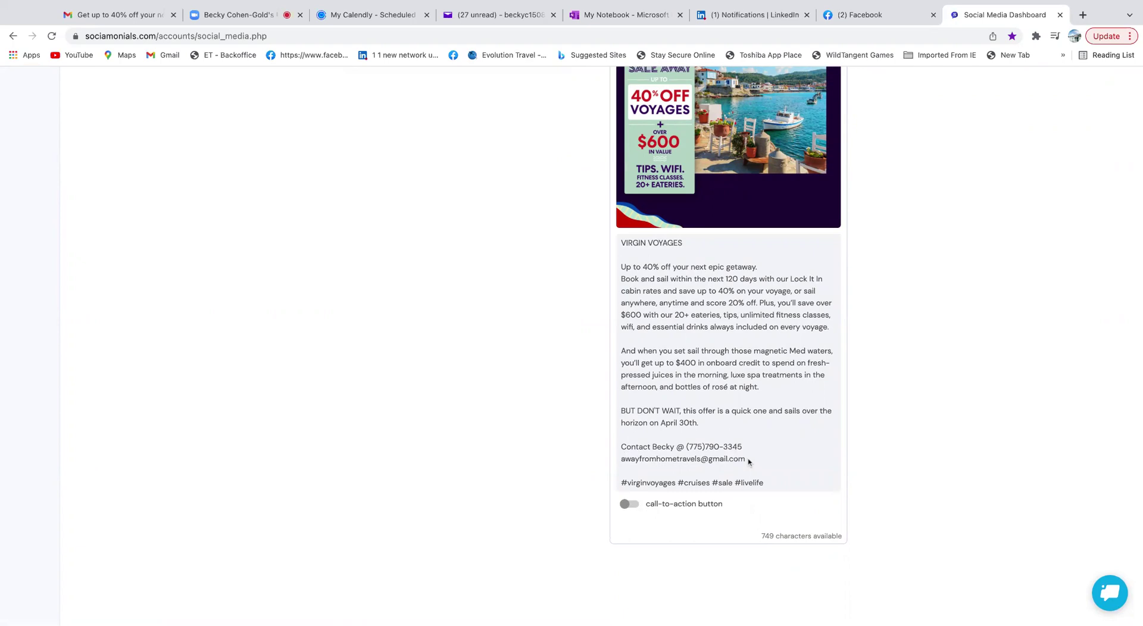
# - Delete the contact lines from the Google Business version and turn on its Call now button
pyautogui.moveTo(749, 462); pyautogui.dragTo(621, 447)
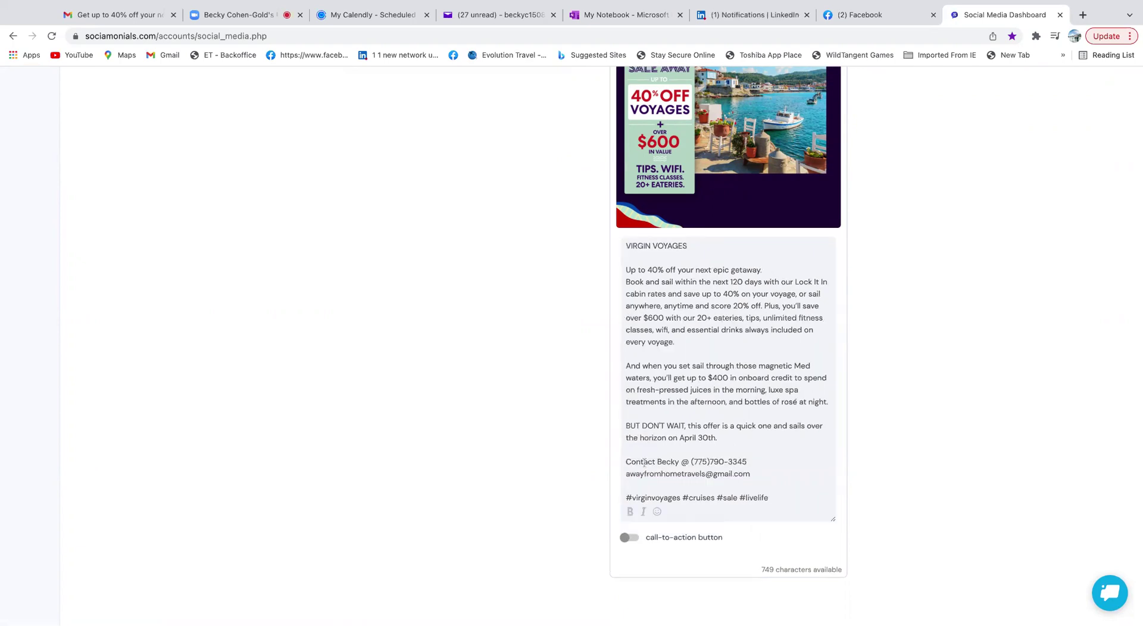
pyautogui.tripleClick(624, 462)
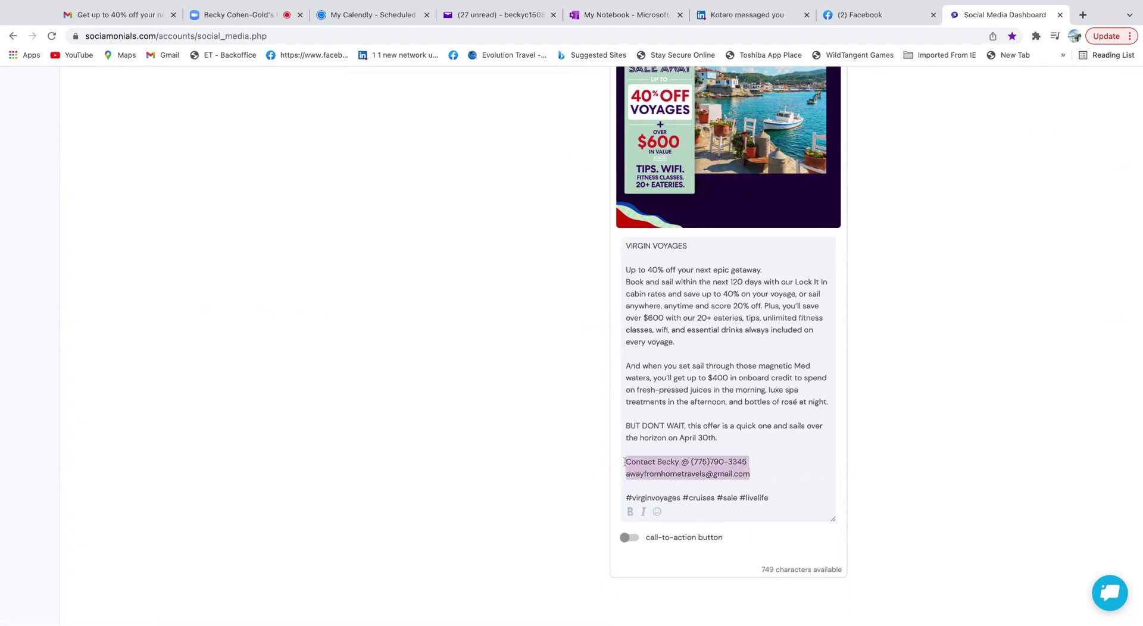
pyautogui.press('BackSpace')
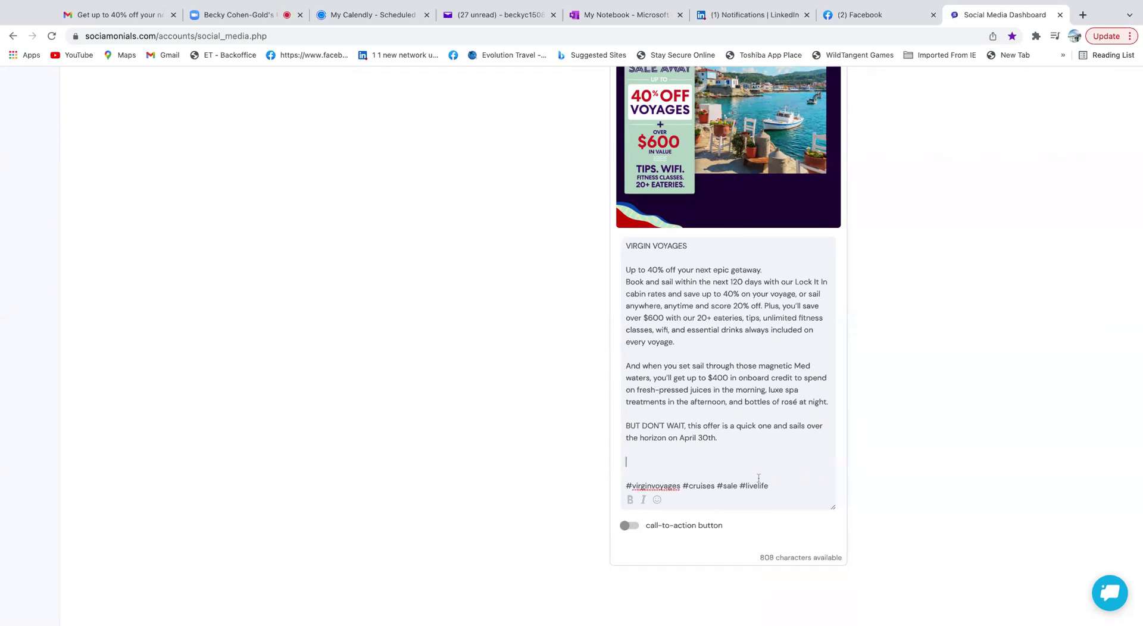
pyautogui.click(624, 527)
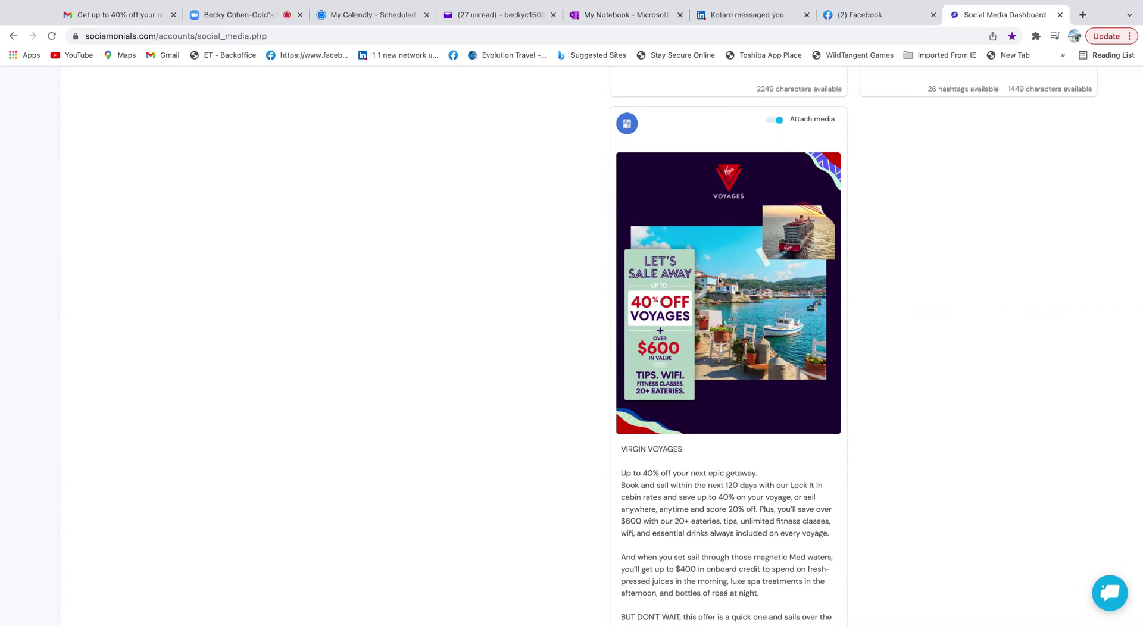
# - Add the Cruises board alongside Vacations for the Pinterest pin and start typing its 'Virgin Voyages' title
pyautogui.scroll(1, 718, 282)
pyautogui.scroll(3, 718, 282)
pyautogui.scroll(2, 718, 283)
pyautogui.scroll(2, 718, 282)
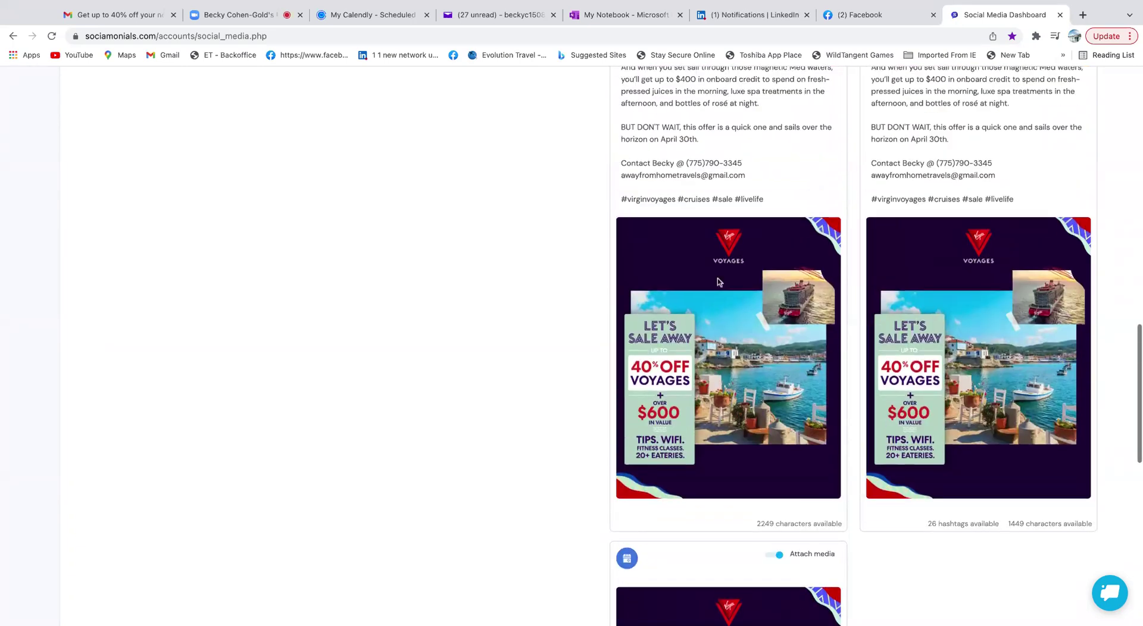
pyautogui.scroll(2, 718, 283)
pyautogui.scroll(1, 718, 282)
pyautogui.scroll(1, 718, 282)
pyautogui.scroll(1, 718, 283)
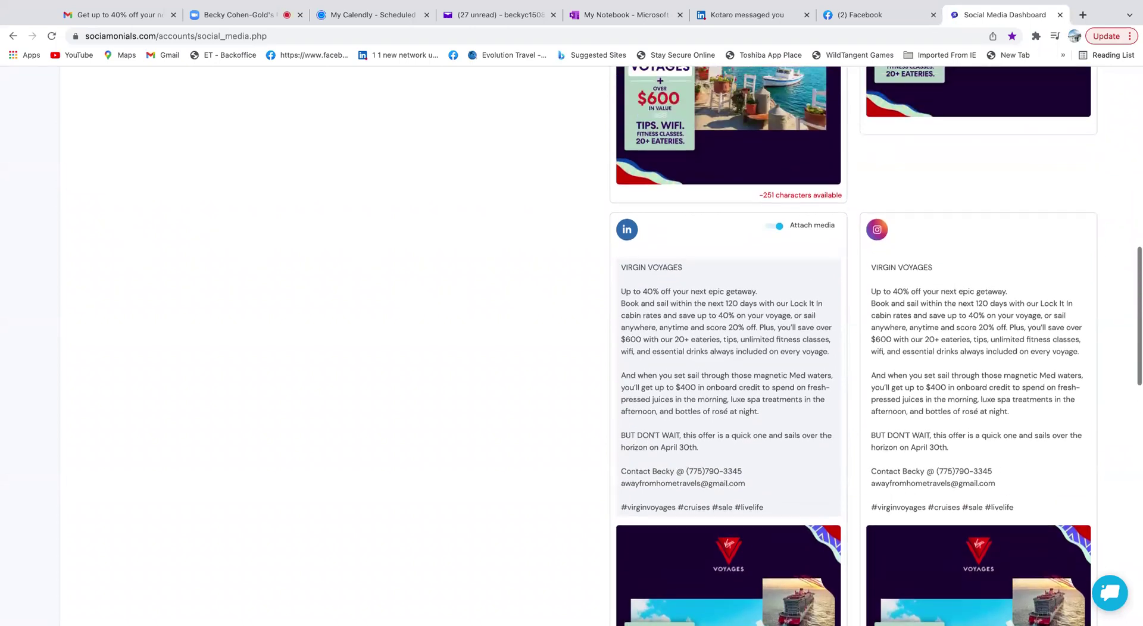
pyautogui.scroll(3, 780, 455)
pyautogui.scroll(1, 774, 453)
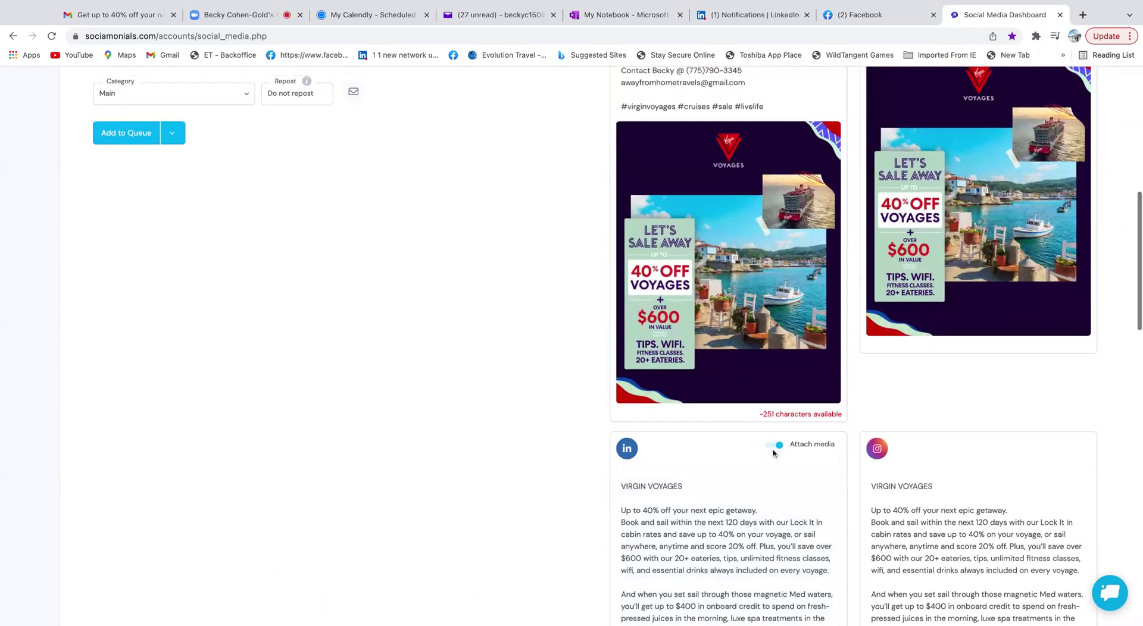
pyautogui.scroll(1, 773, 453)
pyautogui.scroll(1, 774, 454)
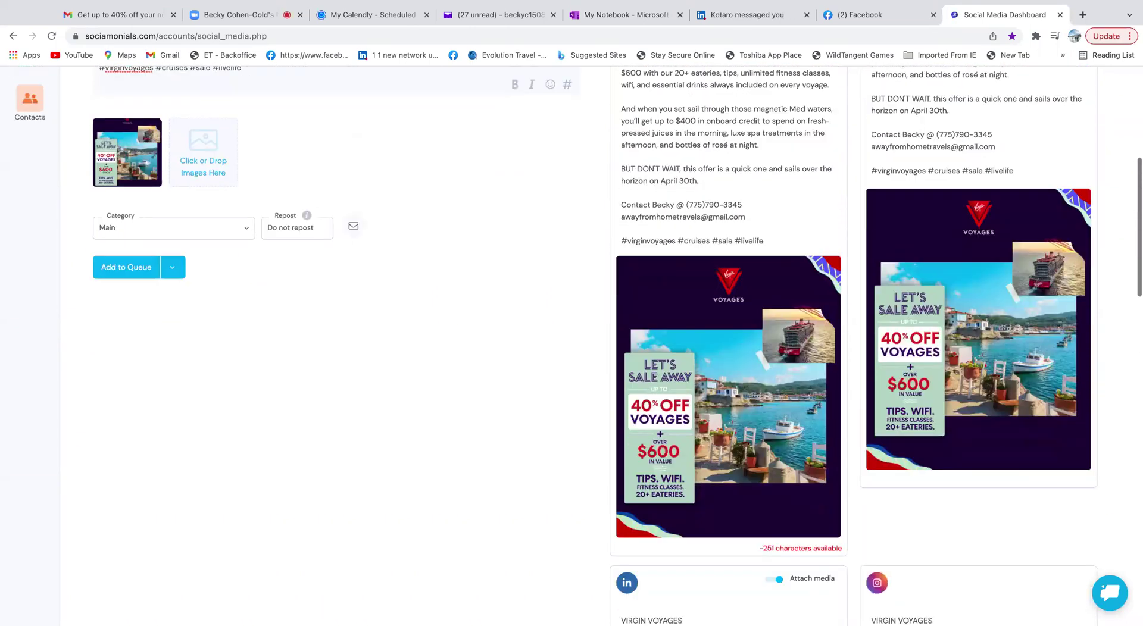
pyautogui.scroll(-1, 773, 454)
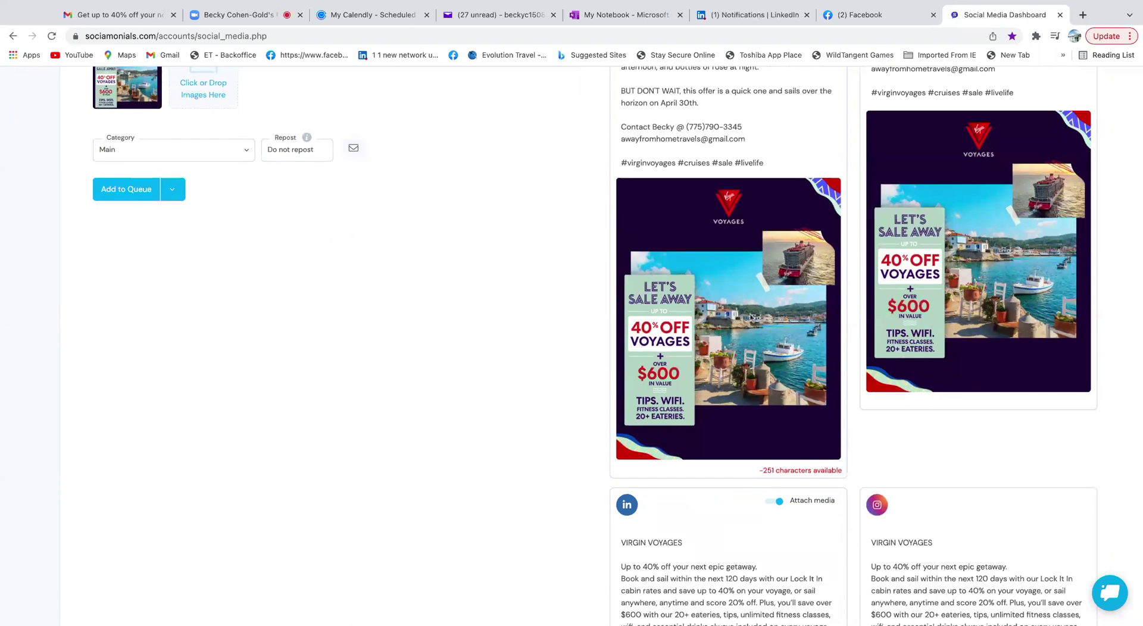
pyautogui.scroll(1, 751, 317)
pyautogui.scroll(3, 747, 313)
pyautogui.scroll(1, 741, 305)
pyautogui.scroll(1, 735, 299)
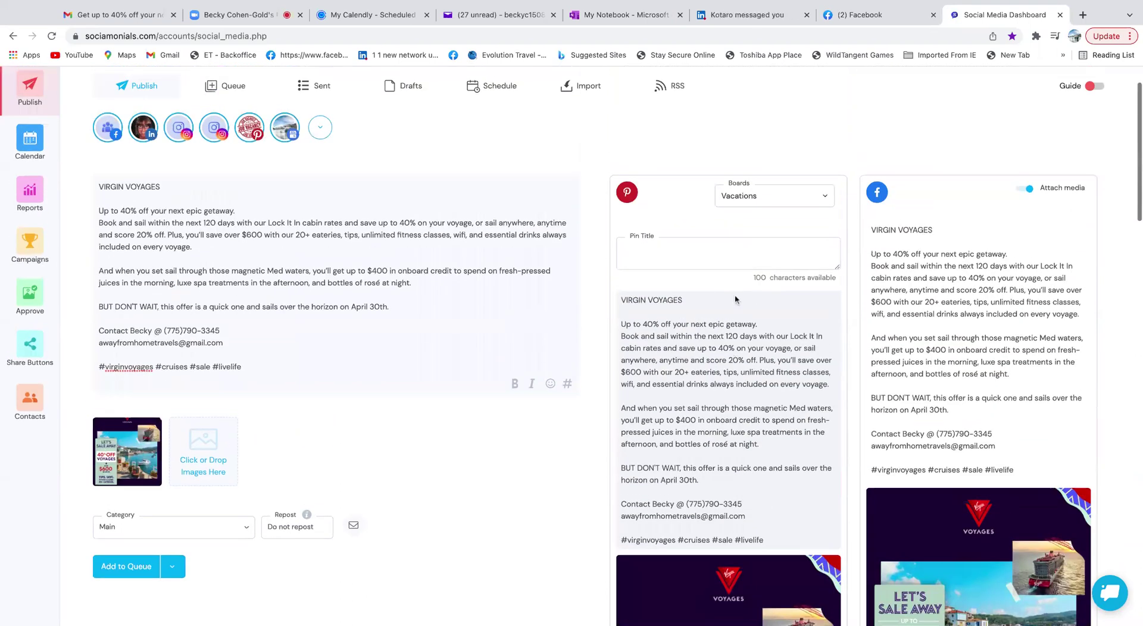
pyautogui.click(825, 199)
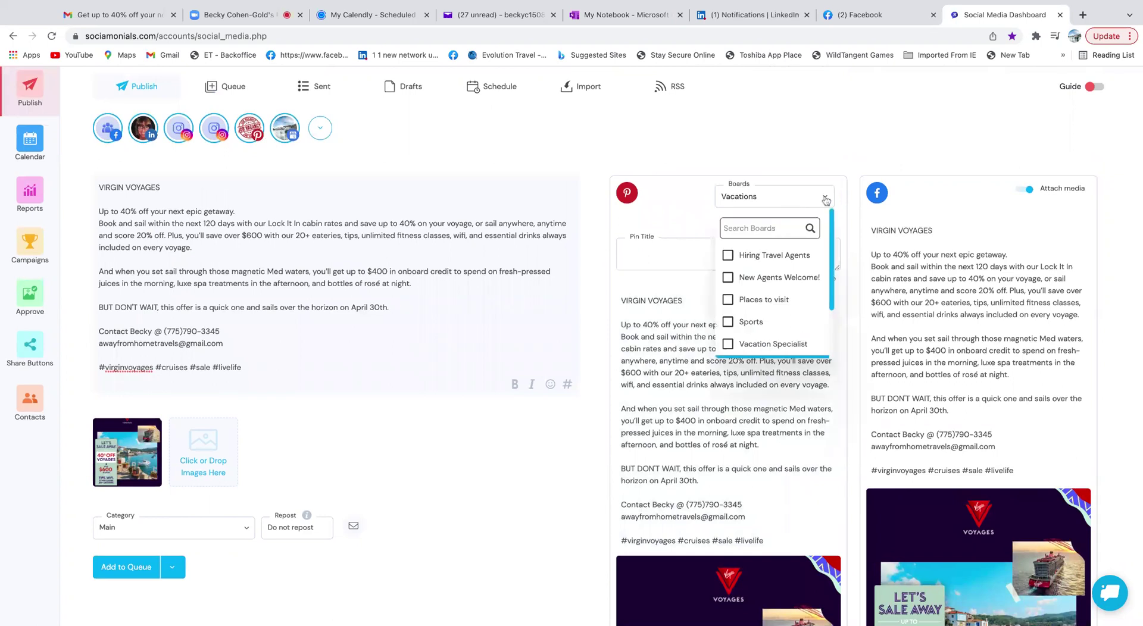
pyautogui.scroll(-1, 792, 310)
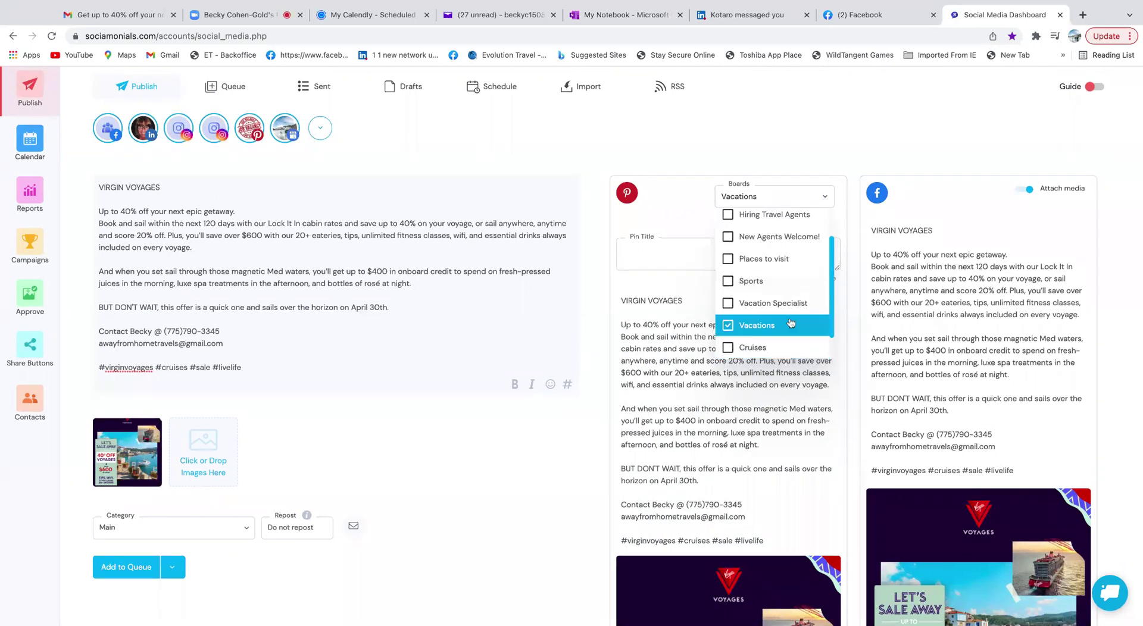
pyautogui.scroll(-1, 790, 325)
pyautogui.click(790, 321)
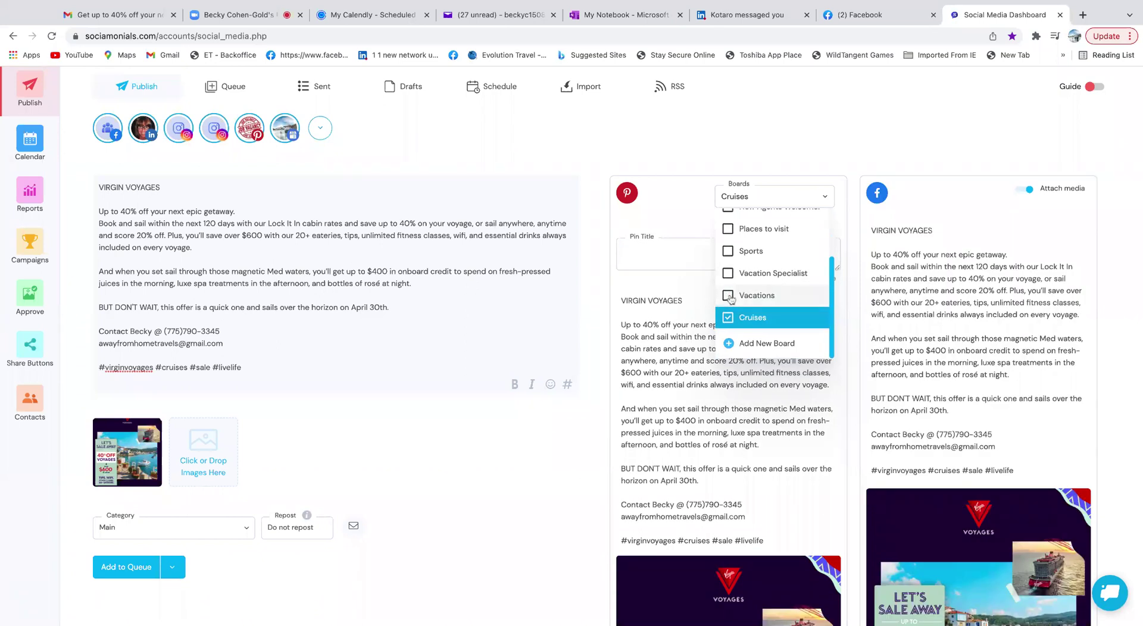
pyautogui.click(660, 286)
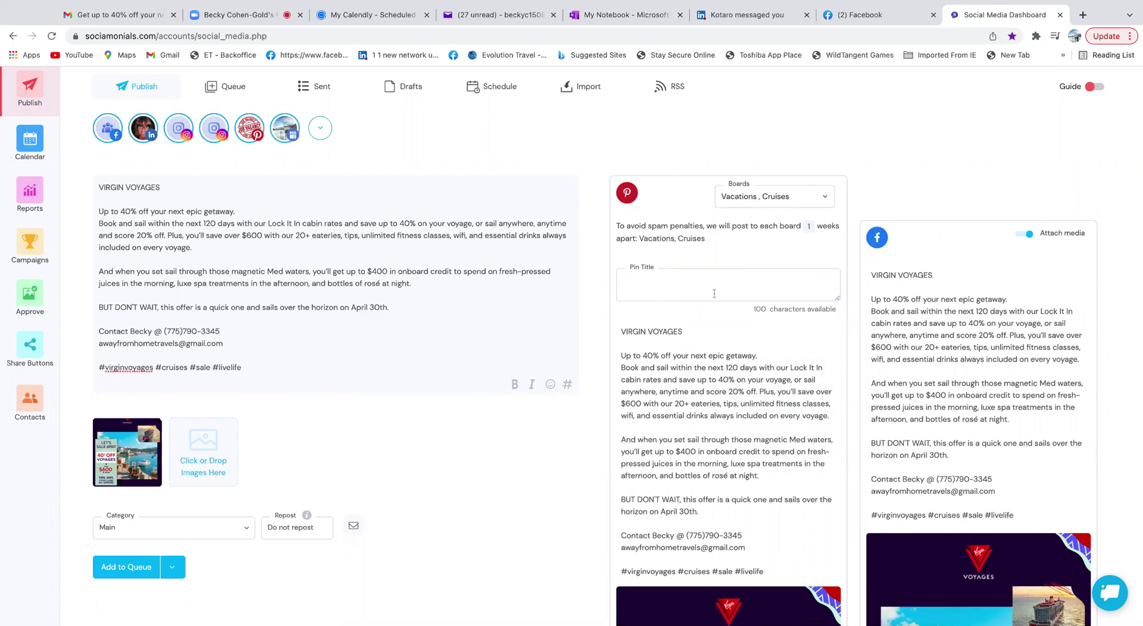
pyautogui.write('Vi')
pyautogui.write('g')
pyautogui.write('n')
pyautogui.write('yage')
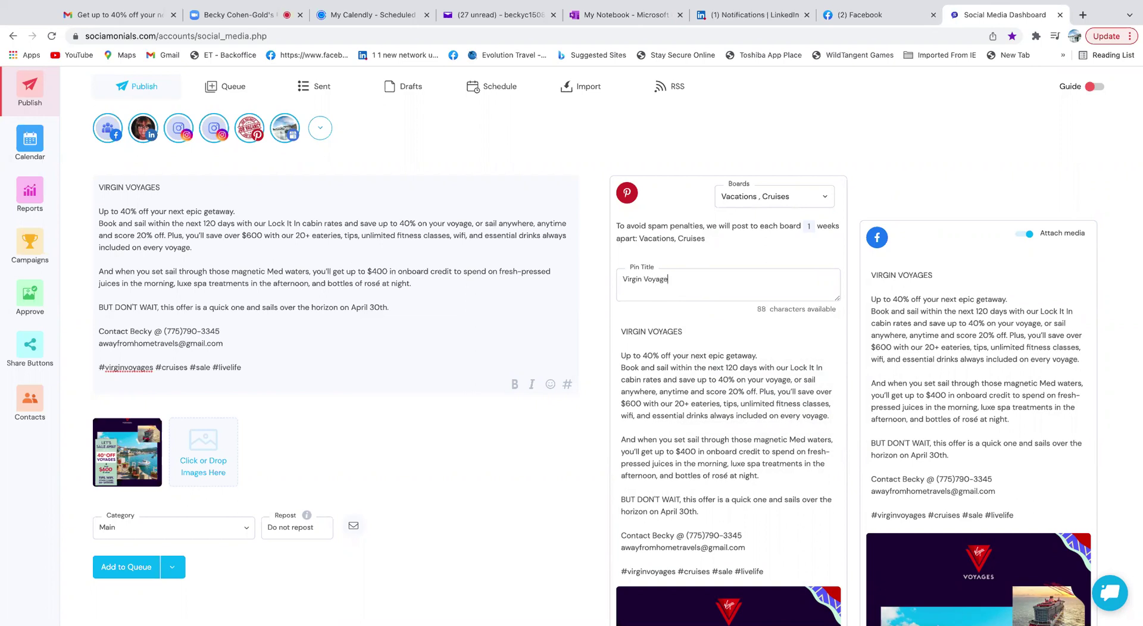
pyautogui.write('s')
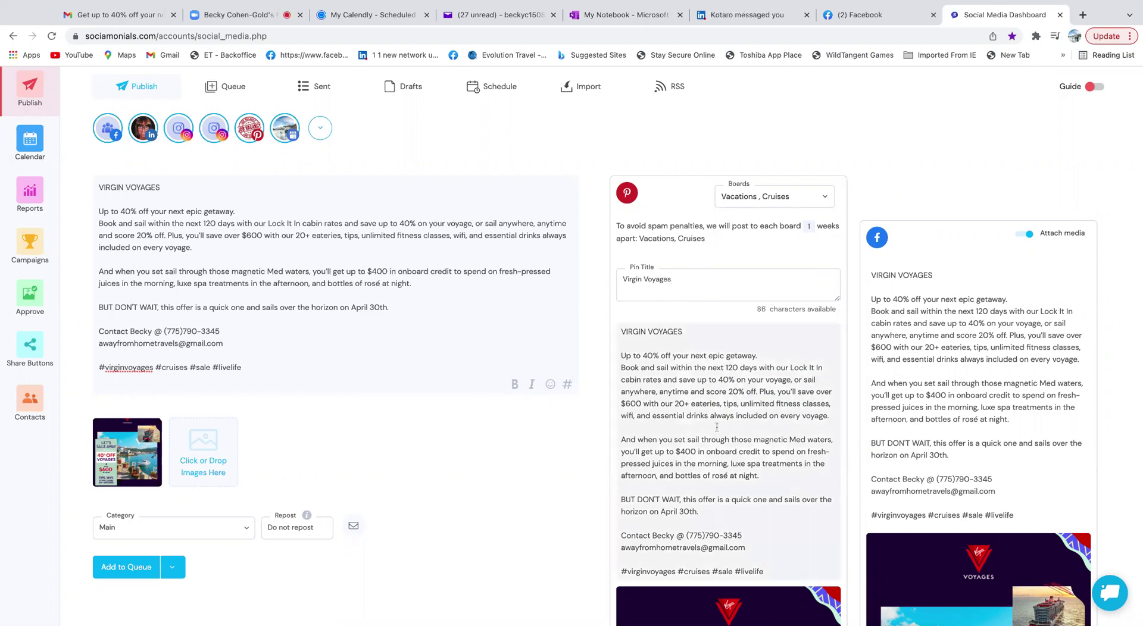
# - Delete the sentence about saving over $600 from the Pinterest description
pyautogui.scroll(-3, 722, 449)
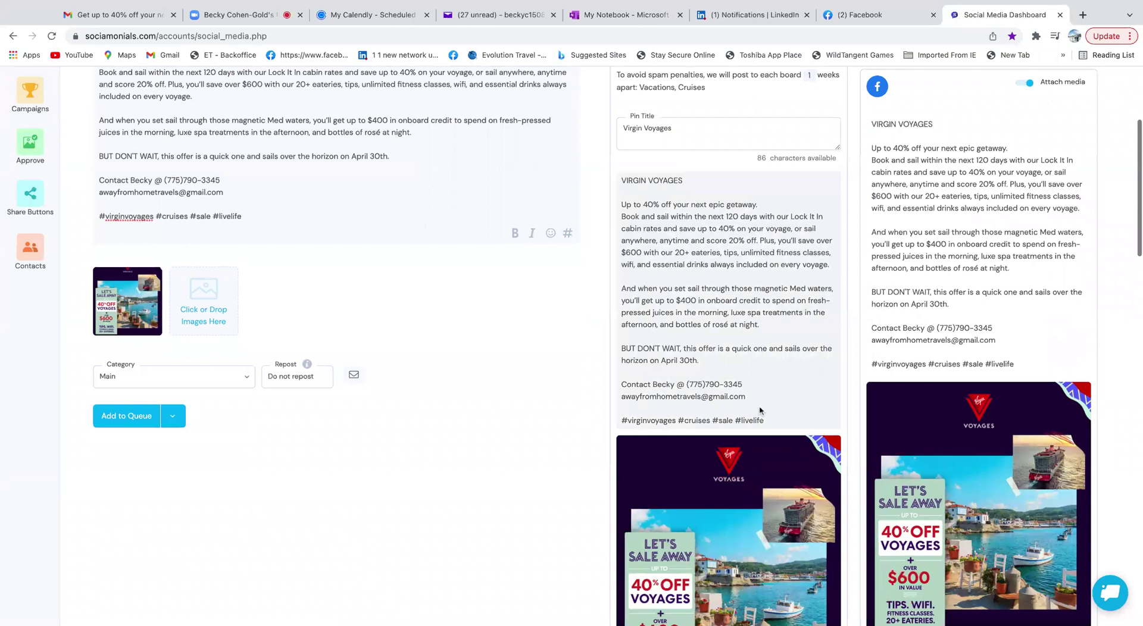
pyautogui.scroll(-1, 490, 425)
pyautogui.scroll(-4, 490, 425)
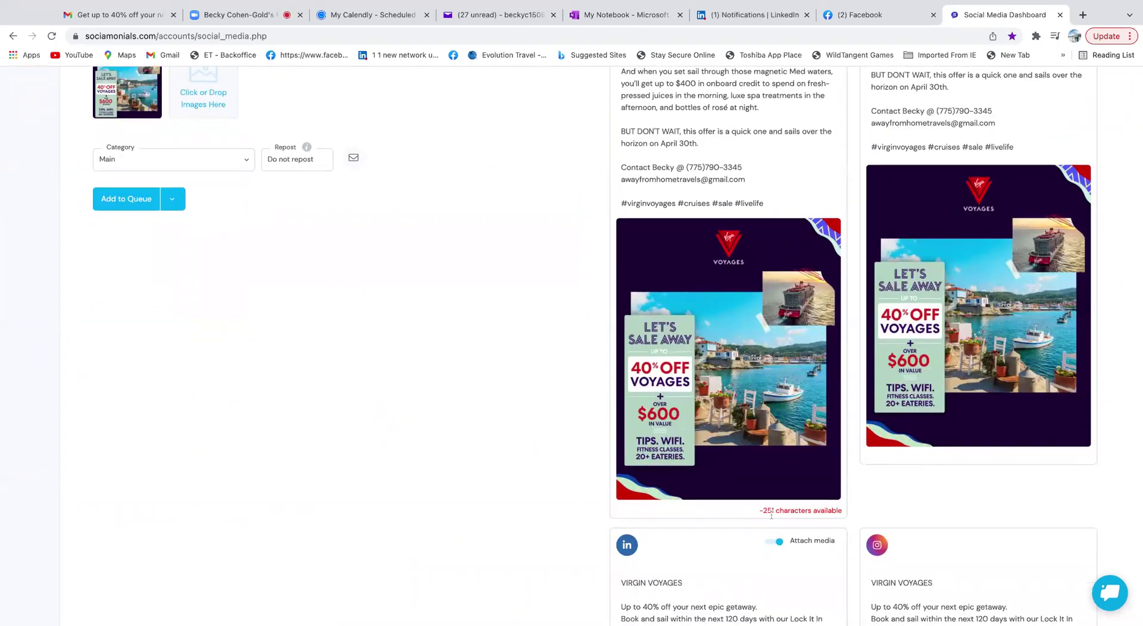
pyautogui.scroll(2, 493, 374)
pyautogui.scroll(2, 494, 375)
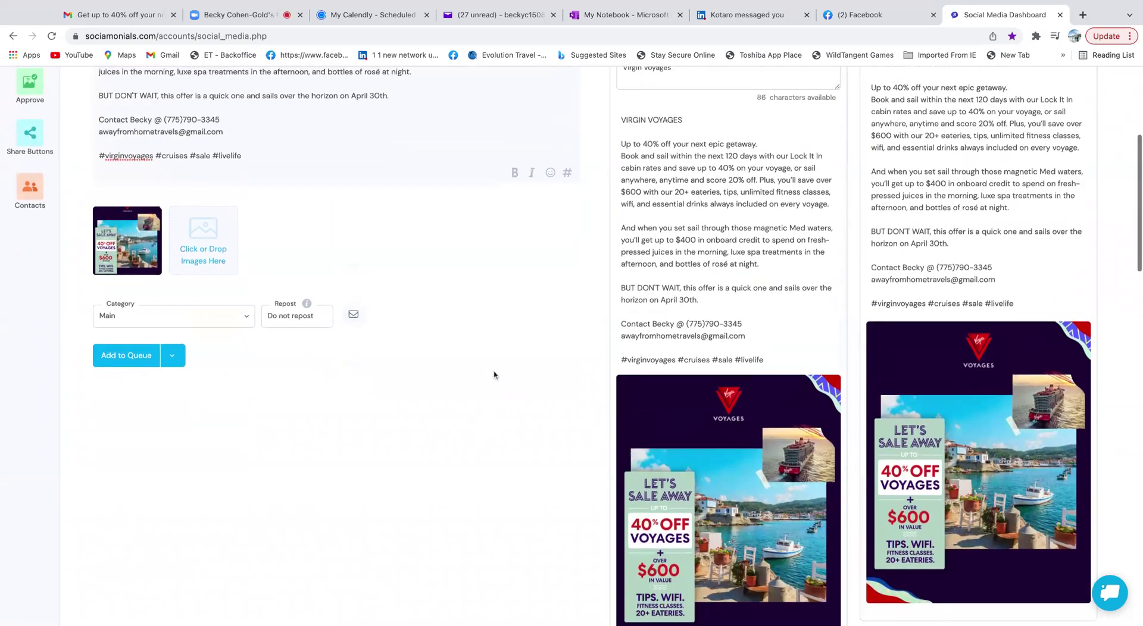
pyautogui.scroll(1, 494, 376)
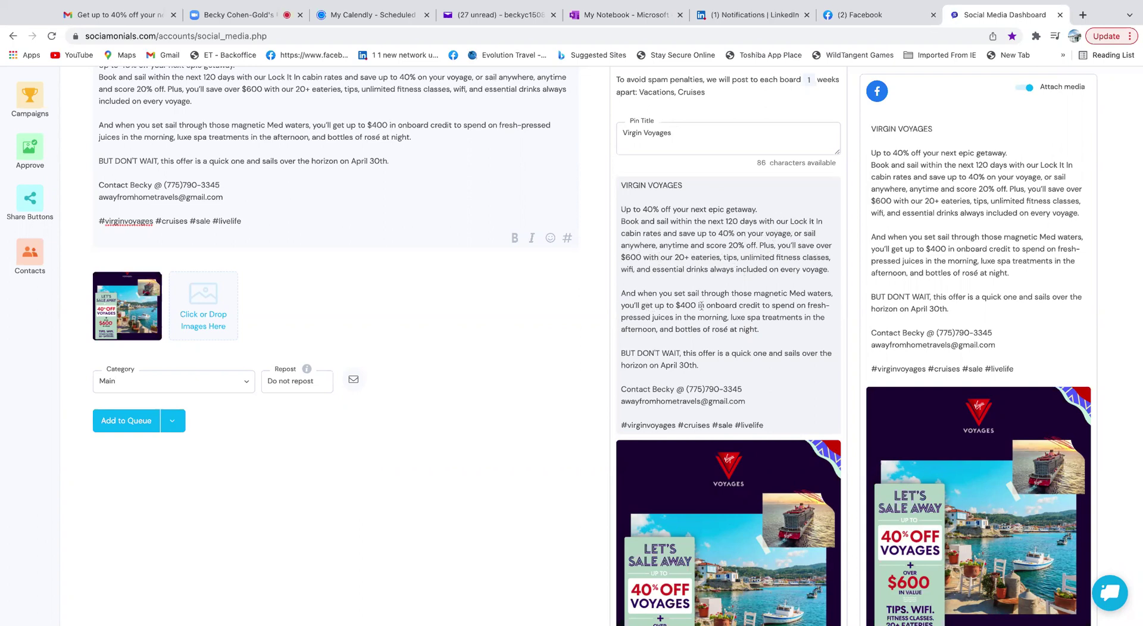
pyautogui.moveTo(760, 245); pyautogui.dragTo(828, 269)
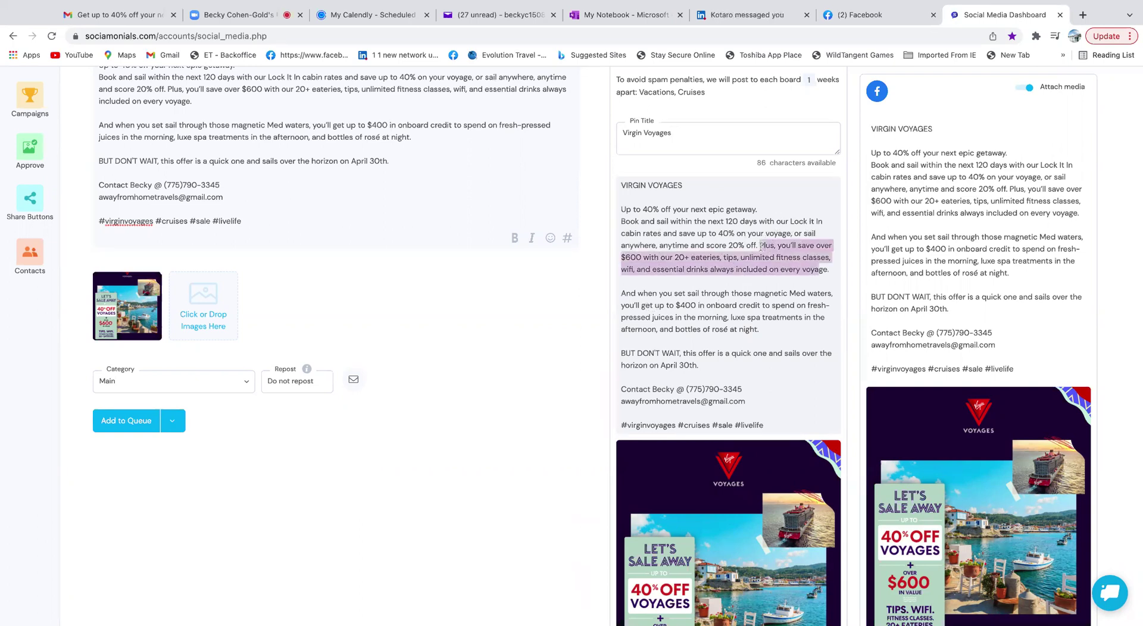
pyautogui.click(760, 246)
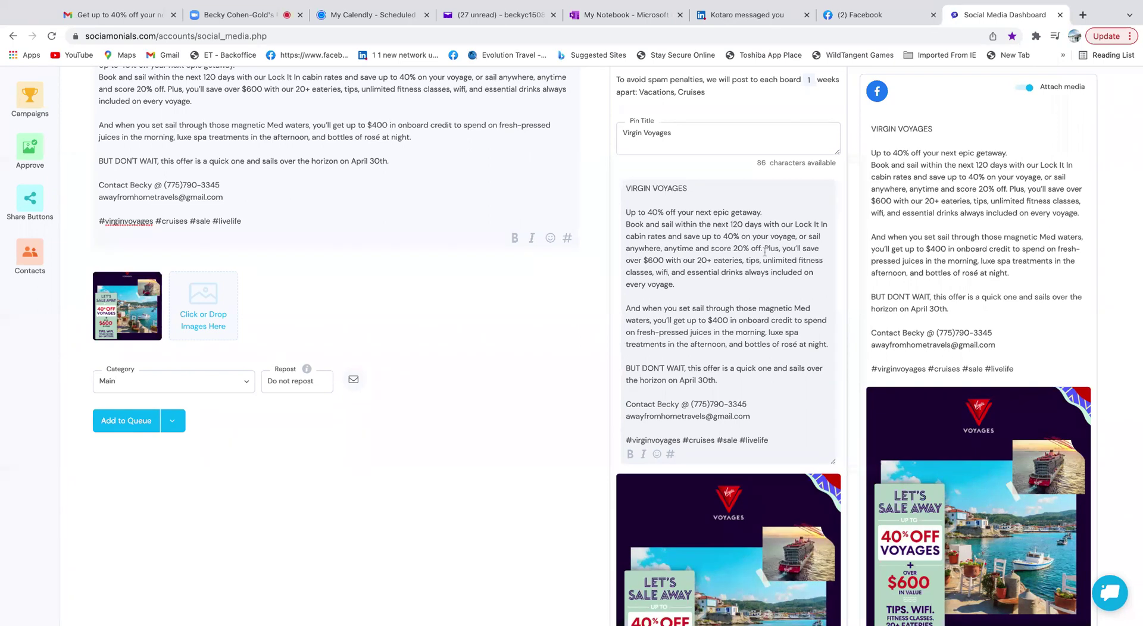
pyautogui.hotkey('shift', 'Down')
pyautogui.hotkey('shift', 'Down')
pyautogui.hotkey('shift', 'End')
pyautogui.hotkey('shift', 'Down')
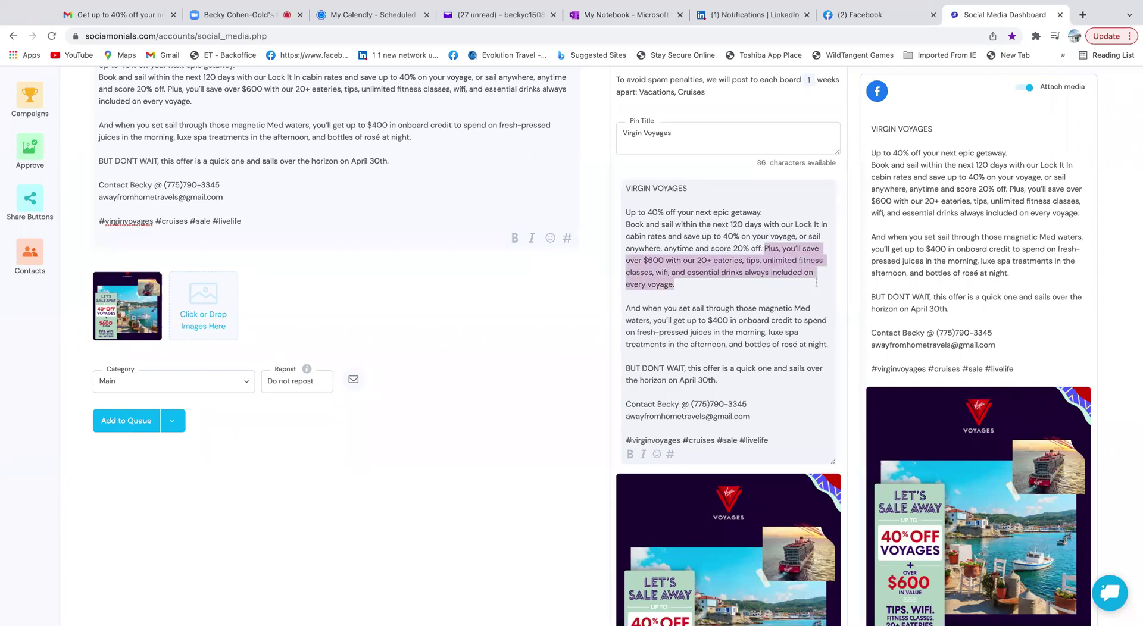
pyautogui.press('BackSpace')
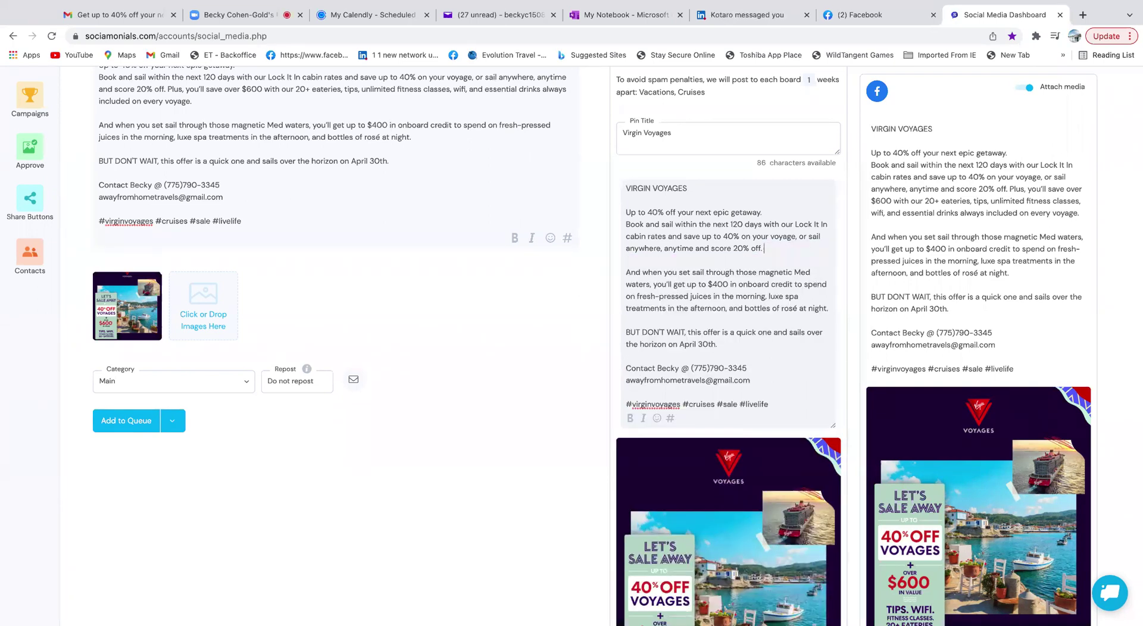
# - Cut the juices, spa and afternoon/evening perk phrases from the onboard-credit sentence
pyautogui.scroll(-1, 780, 345)
pyautogui.scroll(-3, 774, 387)
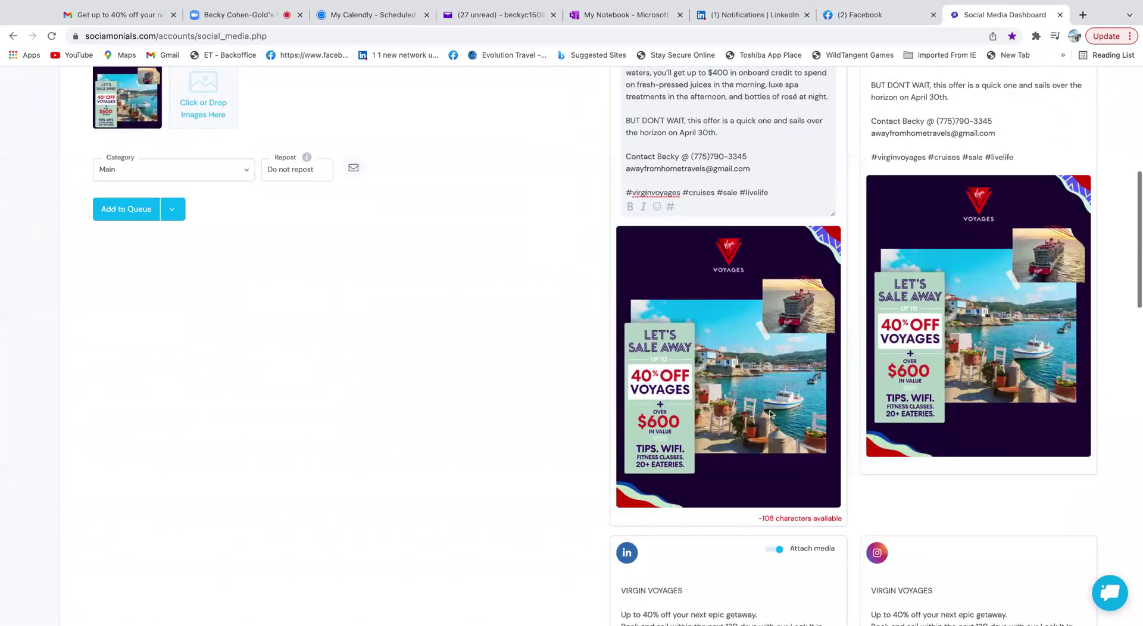
pyautogui.scroll(2, 771, 415)
pyautogui.scroll(1, 771, 415)
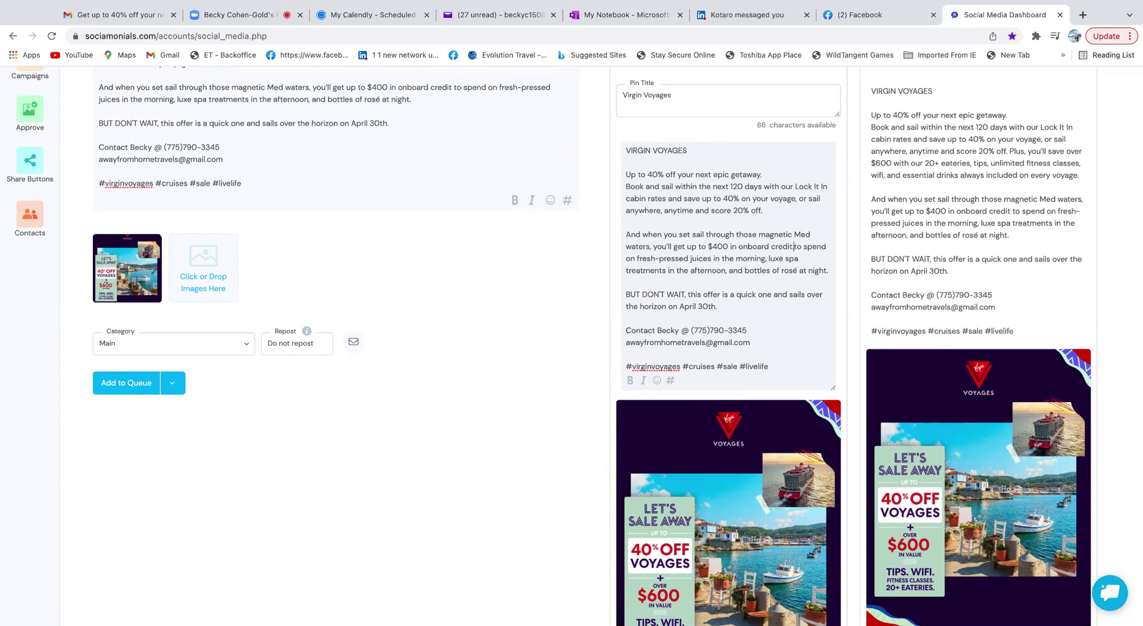
pyautogui.scroll(-1, 549, 347)
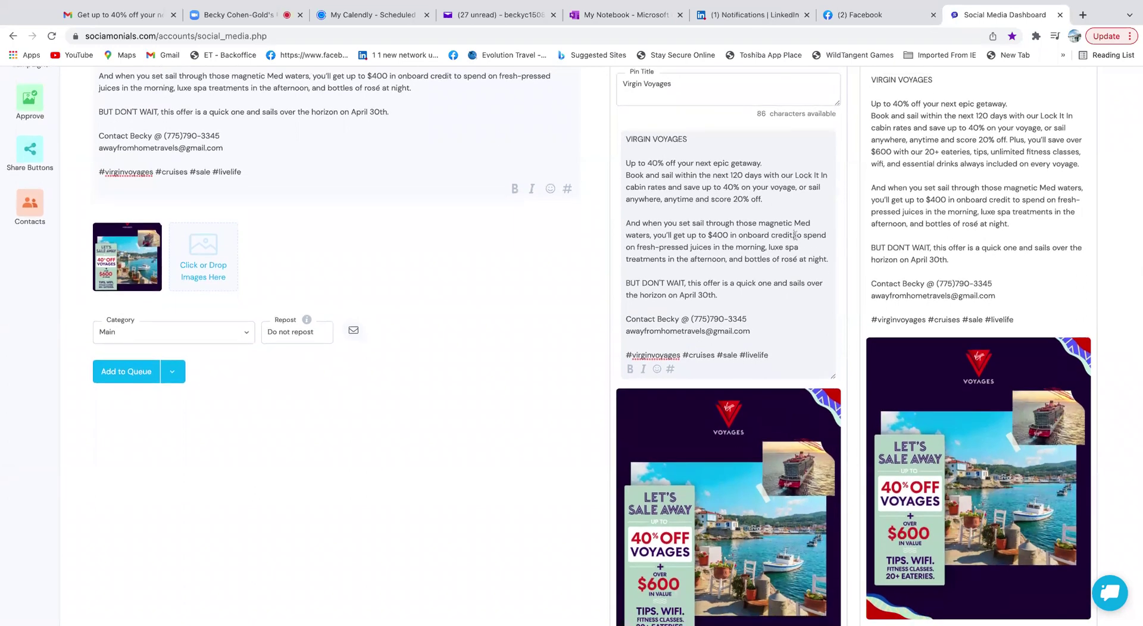
pyautogui.scroll(-1, 795, 235)
pyautogui.moveTo(795, 225); pyautogui.dragTo(800, 236)
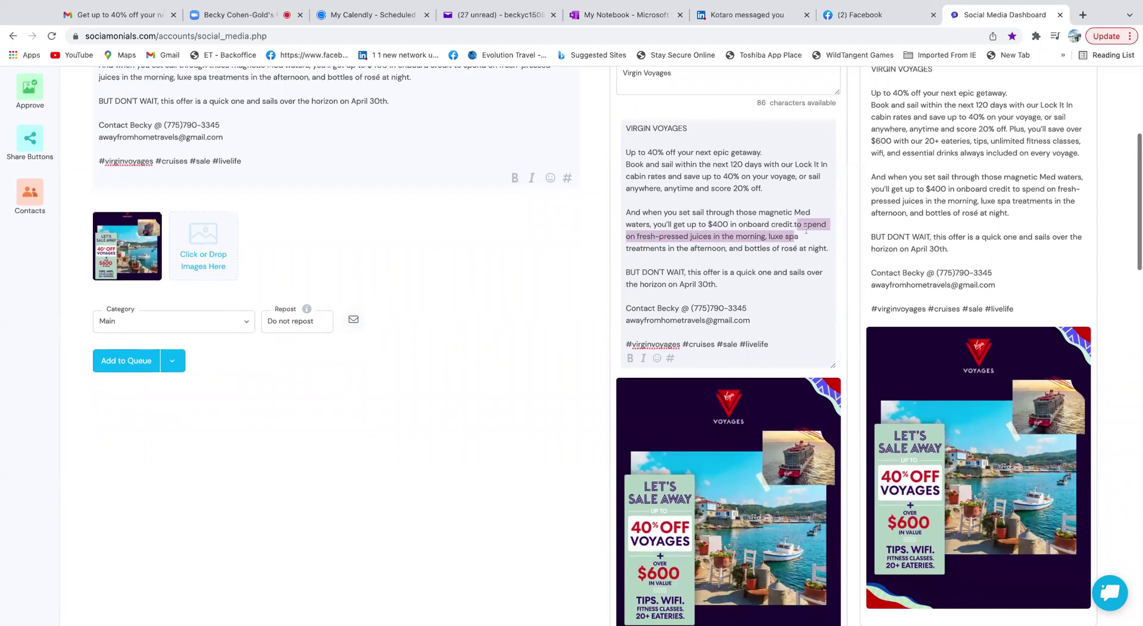
pyautogui.press('BackSpace')
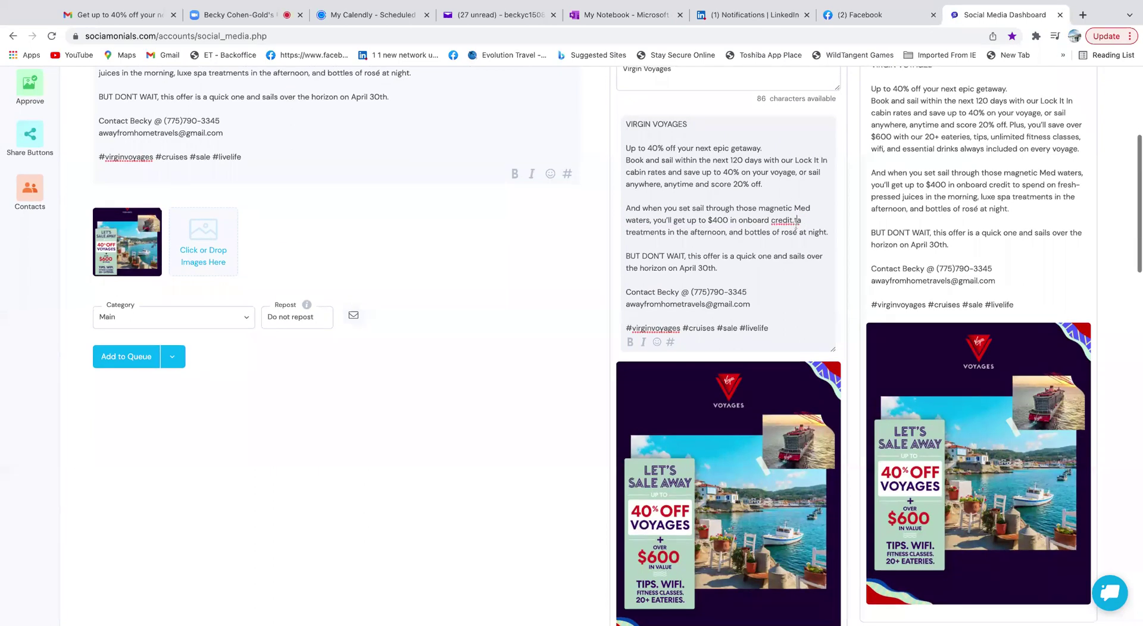
pyautogui.scroll(1, 797, 223)
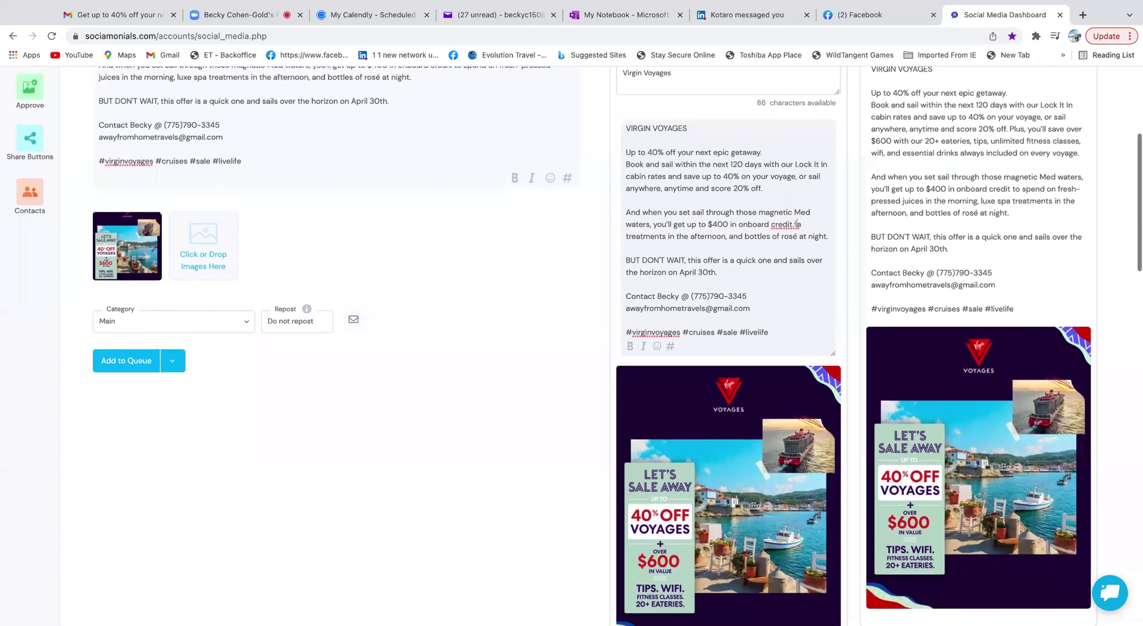
pyautogui.moveTo(796, 225); pyautogui.dragTo(829, 237)
pyautogui.press('BackSpace')
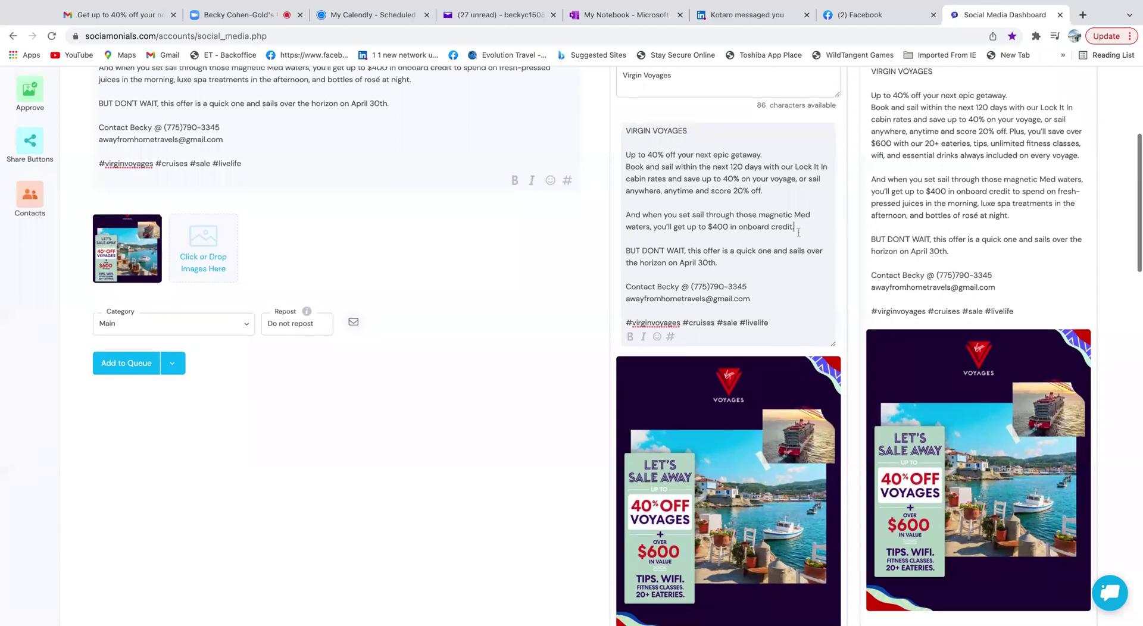
pyautogui.scroll(-1, 784, 266)
pyautogui.scroll(-5, 765, 325)
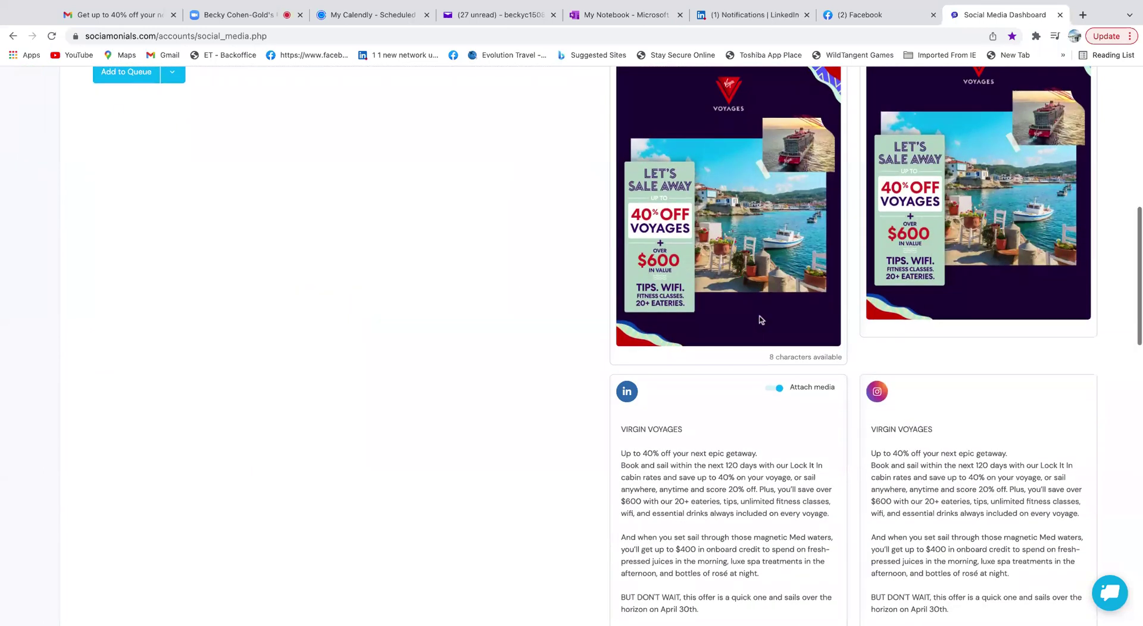
pyautogui.scroll(3, 785, 357)
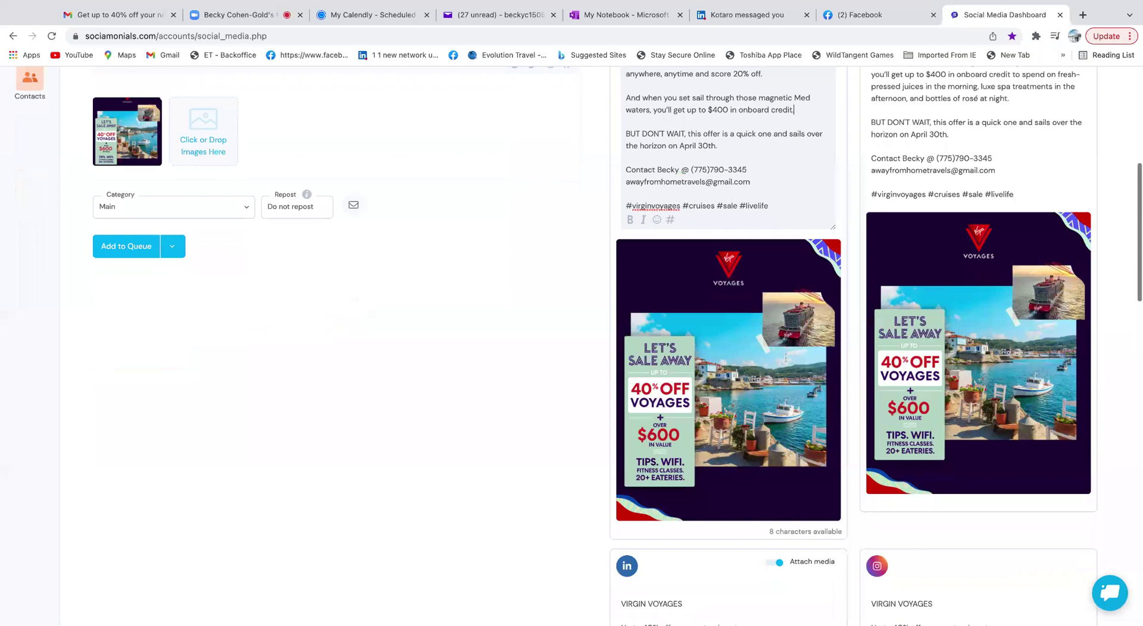
pyautogui.scroll(6, 785, 357)
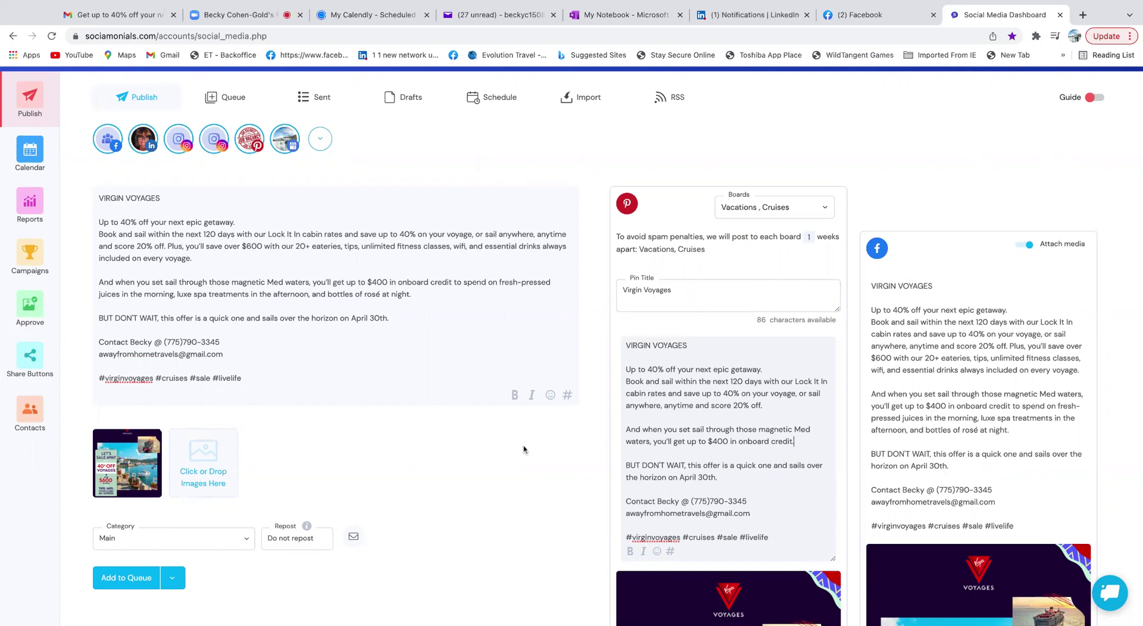
pyautogui.scroll(-5, 512, 452)
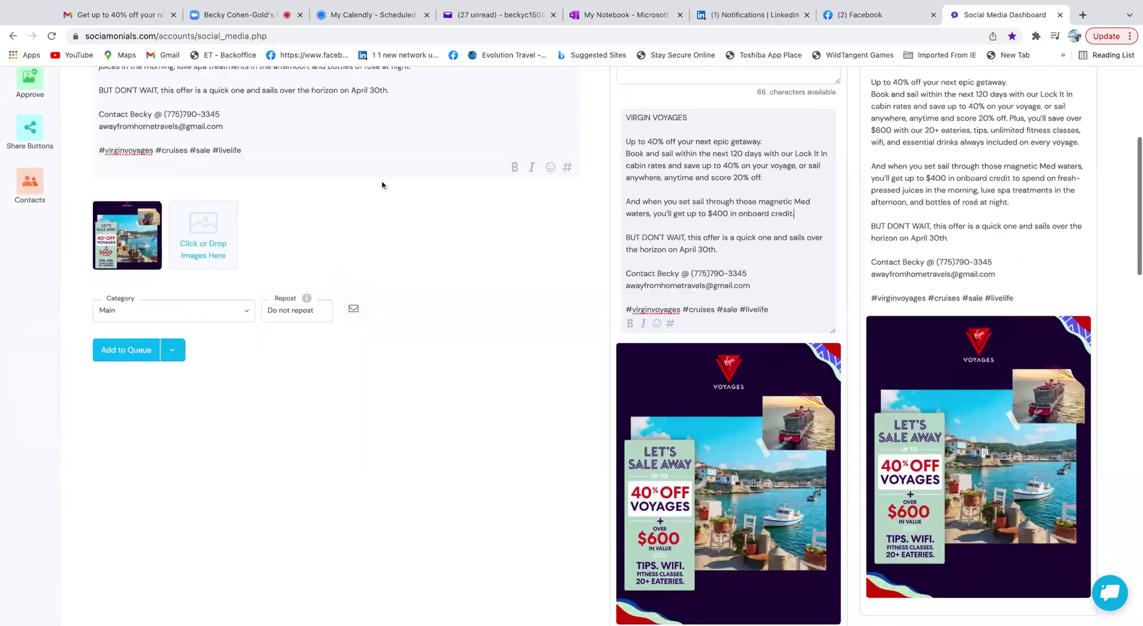
pyautogui.scroll(4, 387, 188)
pyautogui.scroll(-1, 382, 185)
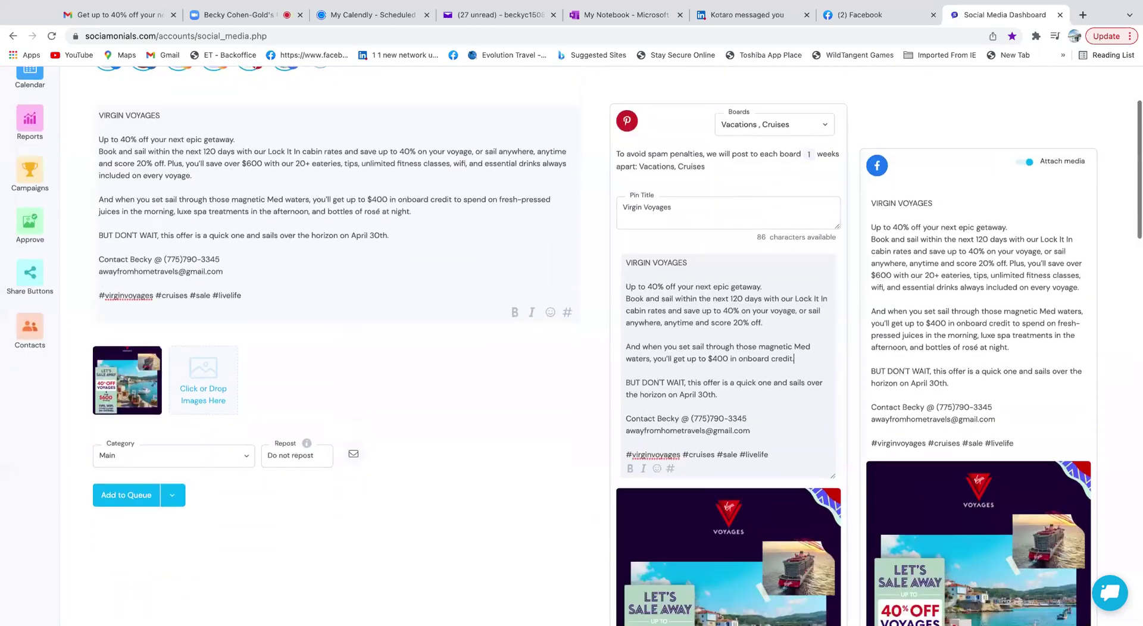
# - Switch publishing from Add to Queue to Schedule with the date April 5, 2022
pyautogui.click(172, 471)
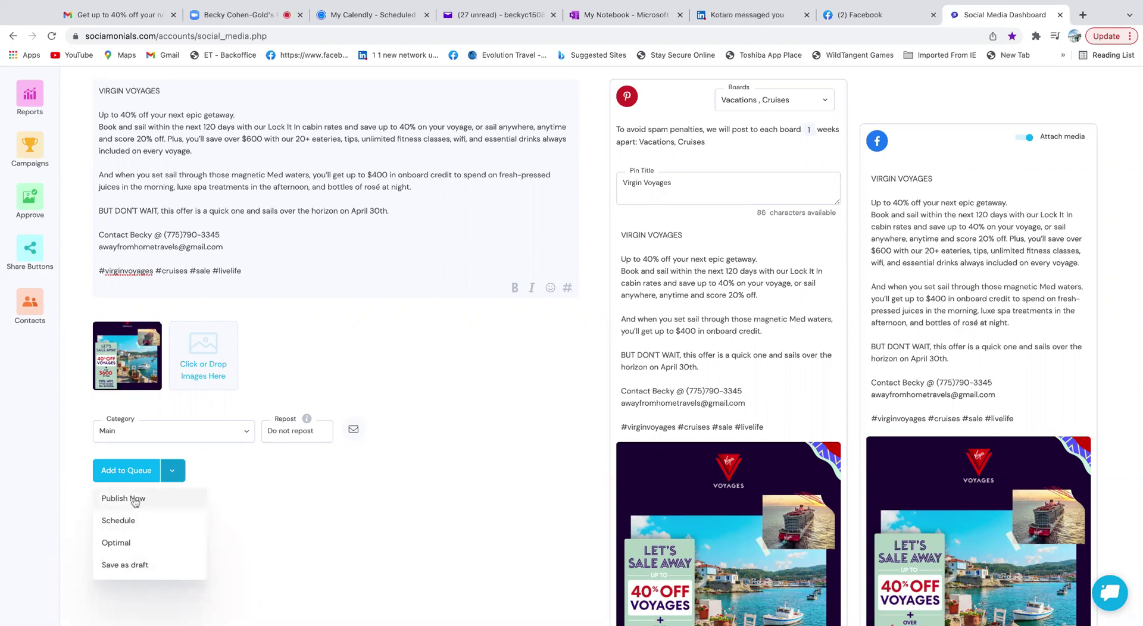
pyautogui.click(135, 523)
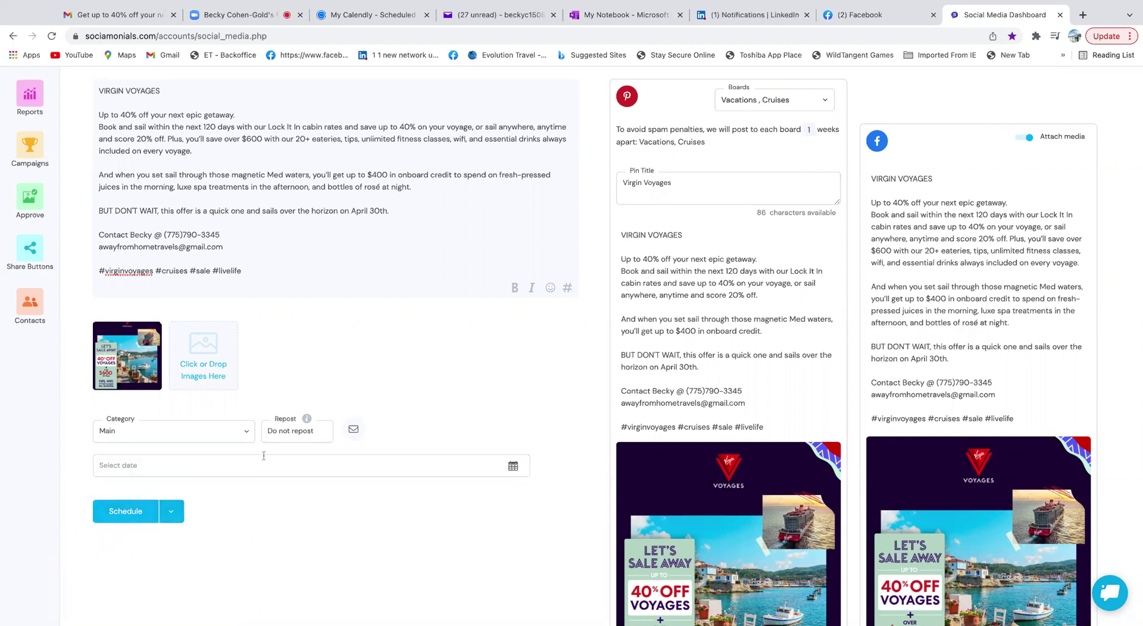
pyautogui.click(439, 466)
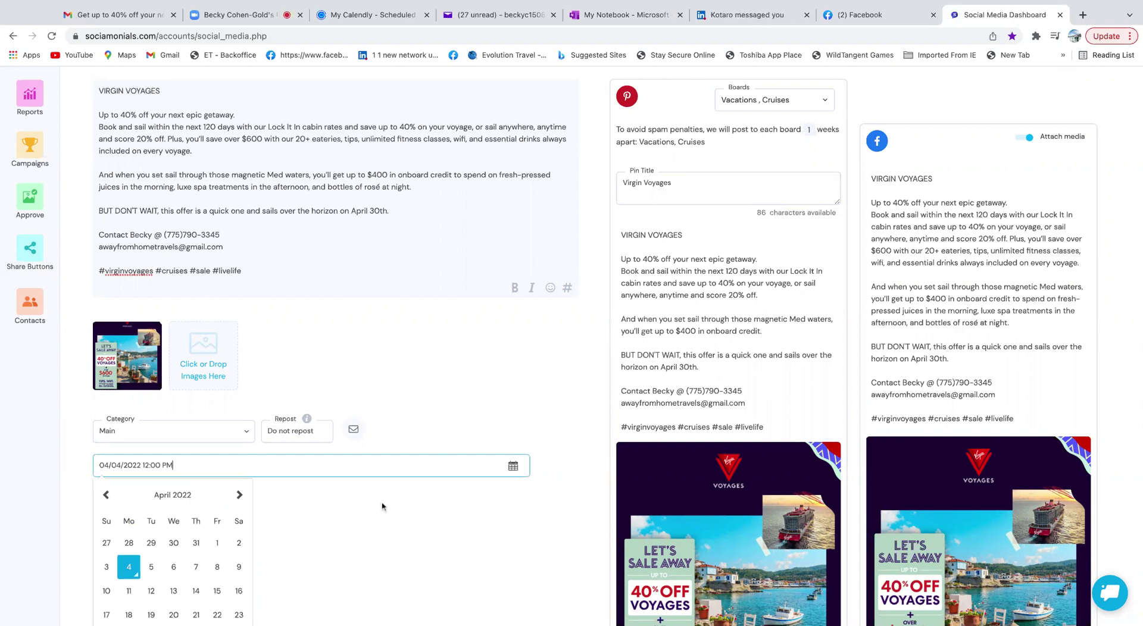
pyautogui.scroll(-3, 353, 557)
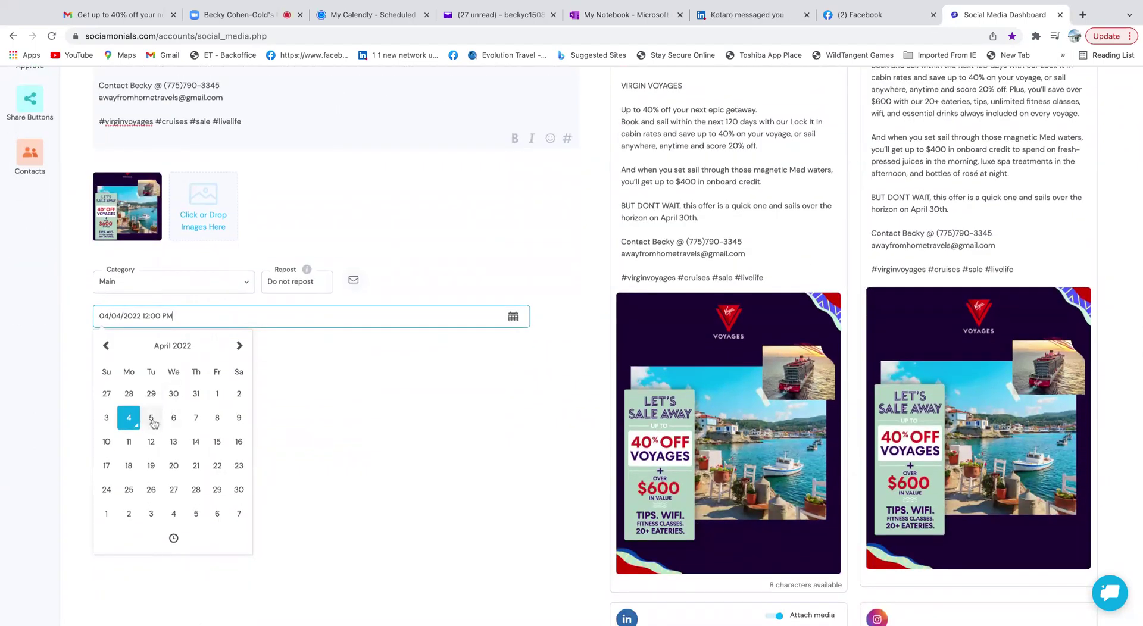
pyautogui.click(151, 418)
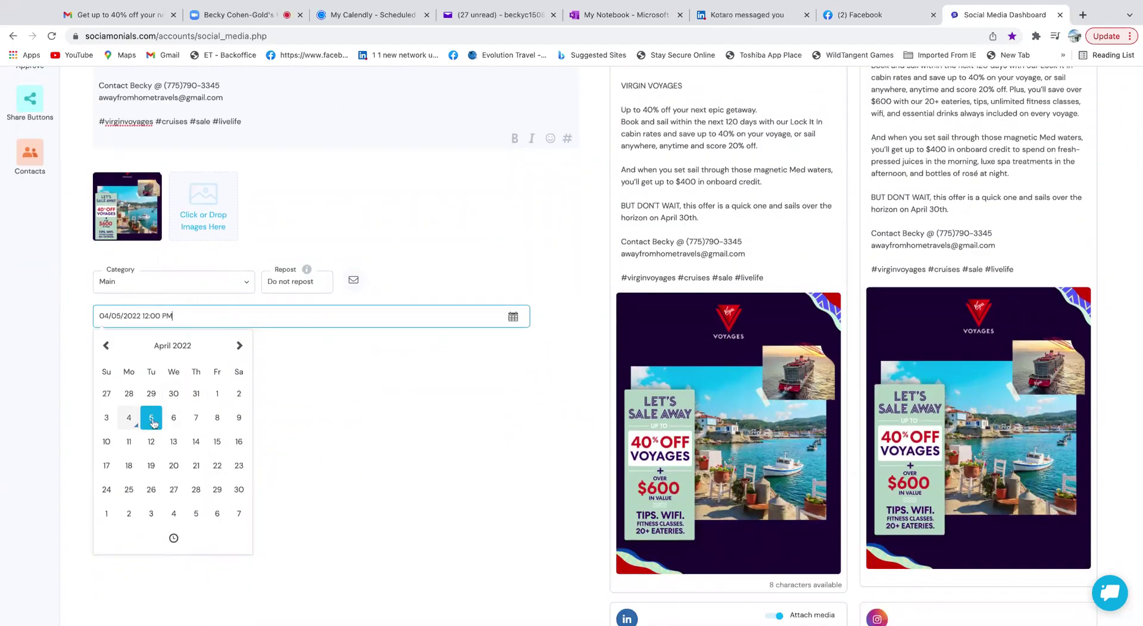
# - Set the scheduled publish time to 06:15 AM
pyautogui.click(174, 538)
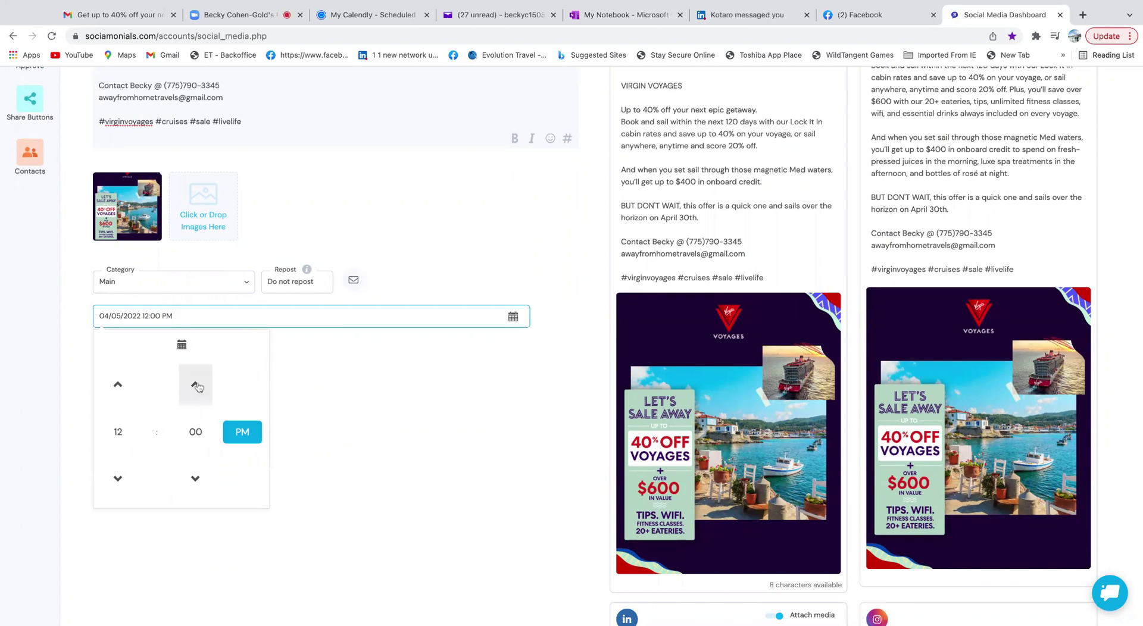
pyautogui.click(118, 479)
pyautogui.click(118, 480)
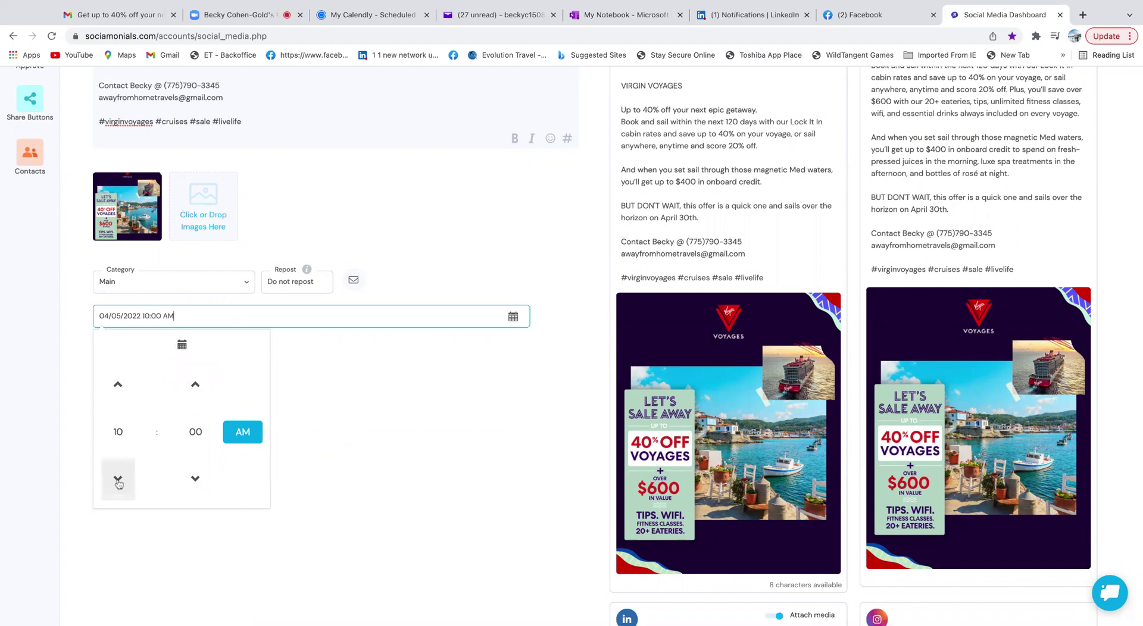
pyautogui.click(117, 480)
pyautogui.click(117, 479)
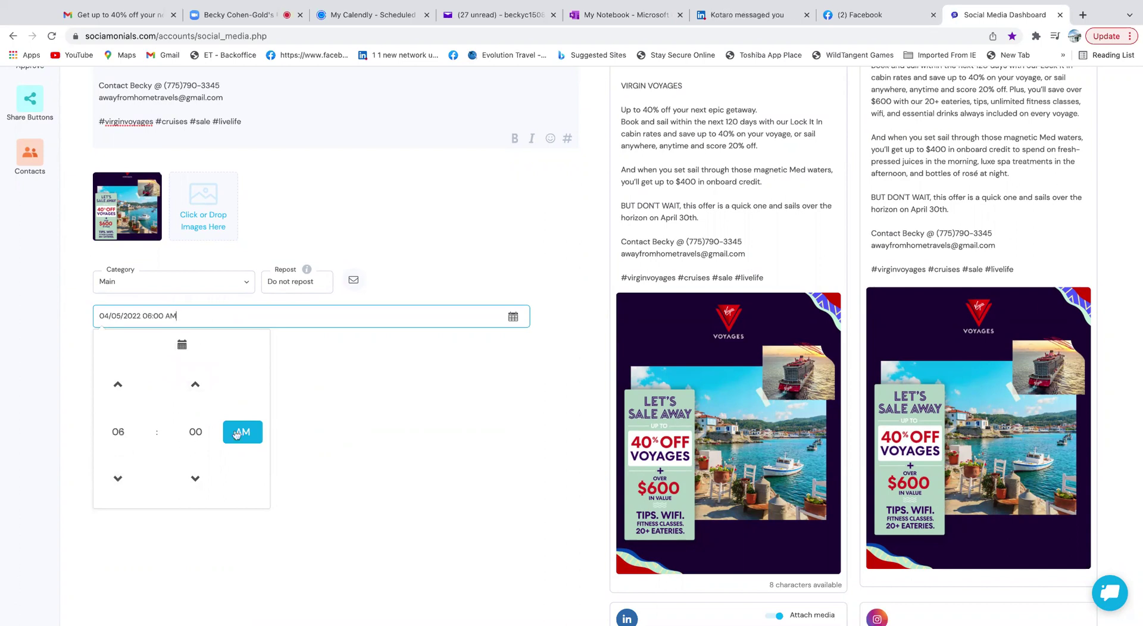
pyautogui.click(195, 387)
pyautogui.click(196, 387)
pyautogui.click(196, 387)
pyautogui.click(196, 387)
pyautogui.click(195, 387)
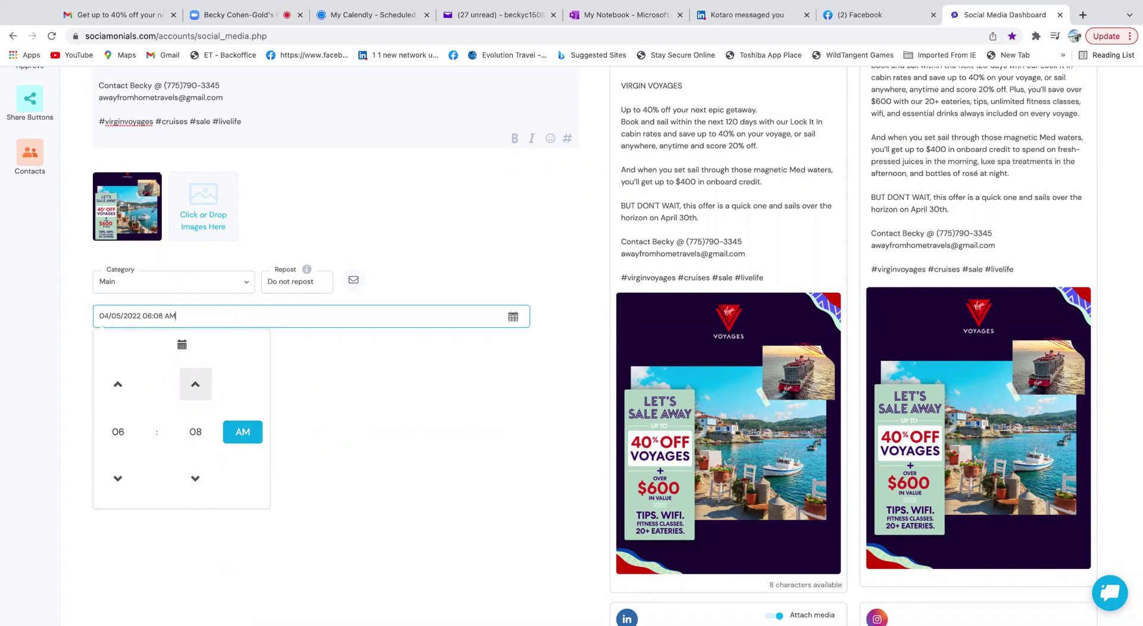
pyautogui.click(196, 387)
pyautogui.click(196, 387)
pyautogui.click(196, 387)
pyautogui.click(196, 385)
pyautogui.click(198, 481)
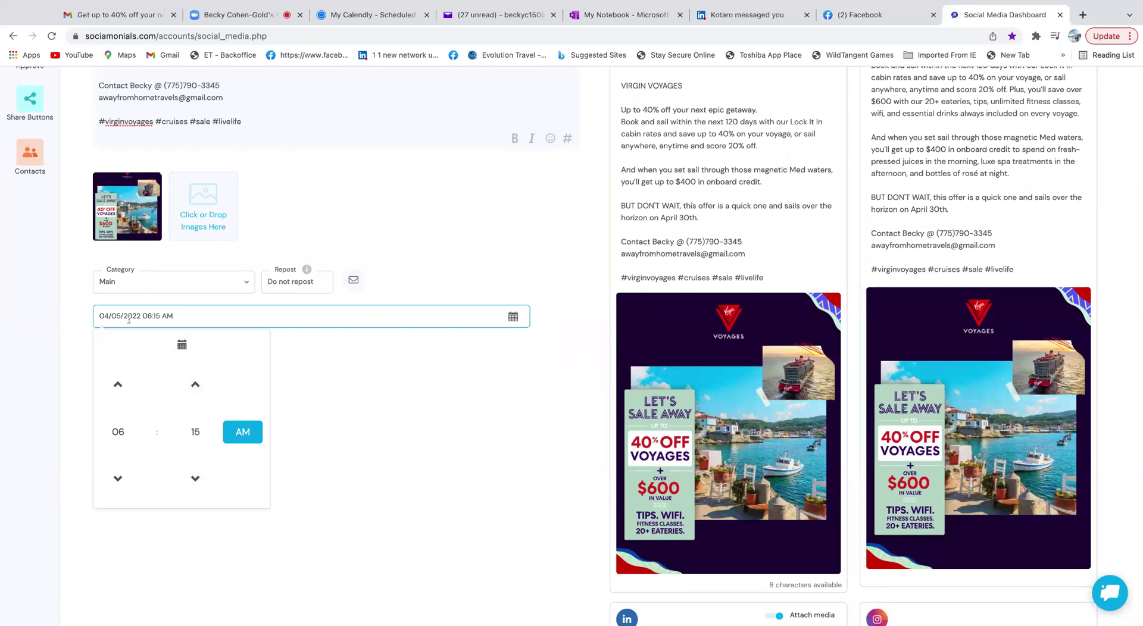
# - Choose 'Every x days, weeks, months or years' repost with an interval of 3 days
pyautogui.click(303, 287)
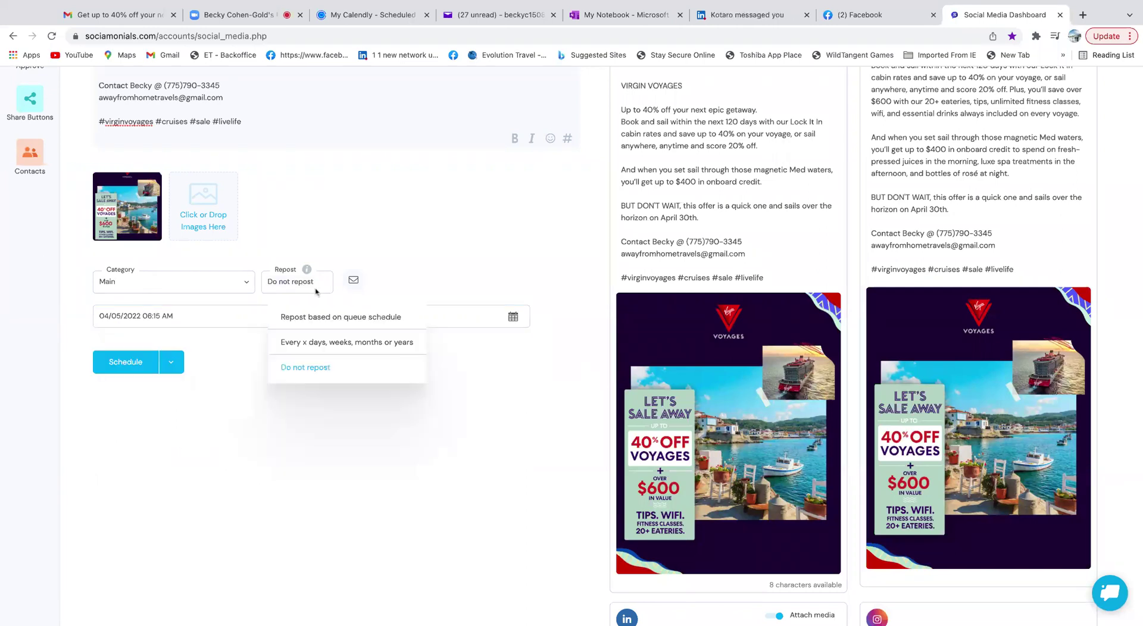
pyautogui.click(349, 345)
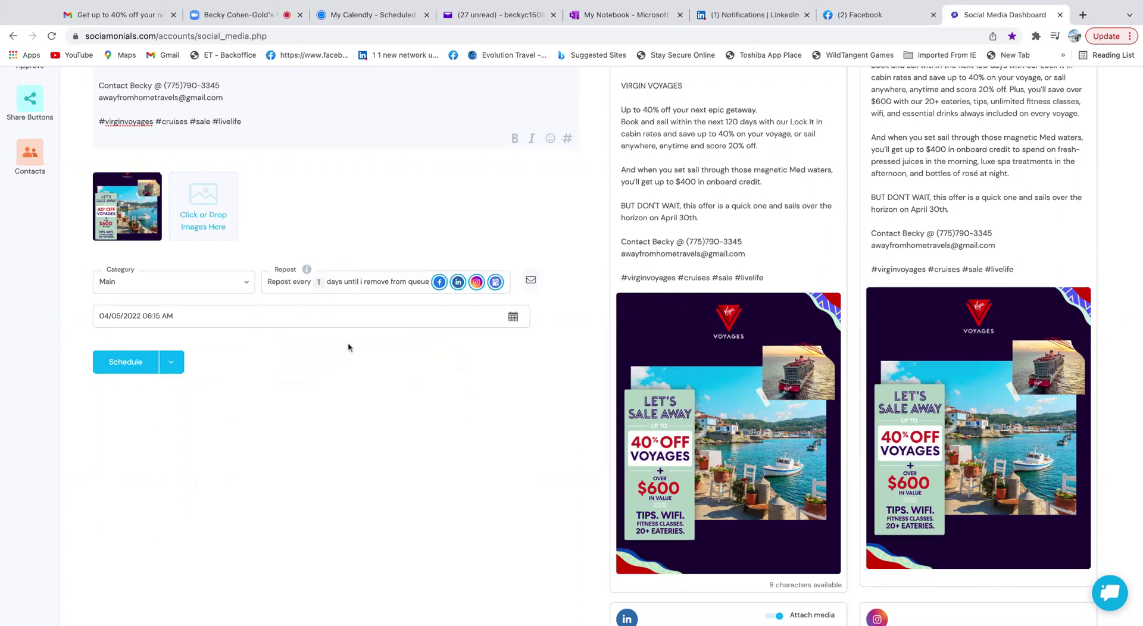
pyautogui.click(321, 282)
pyautogui.write('0')
pyautogui.write('3')
# - Schedule the Virgin Voyages post with its date and repost settings
pyautogui.click(137, 362)
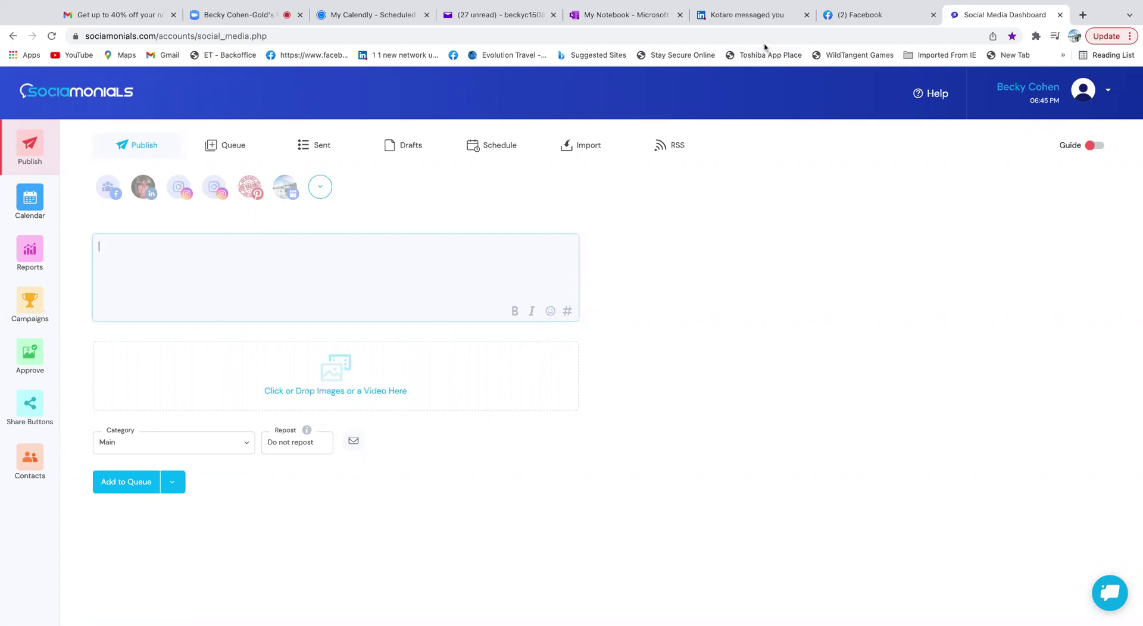
# - Start a post in the Island Time Travel-n-Cruise Vacations Facebook group and paste the cruise offer
pyautogui.click(853, 17)
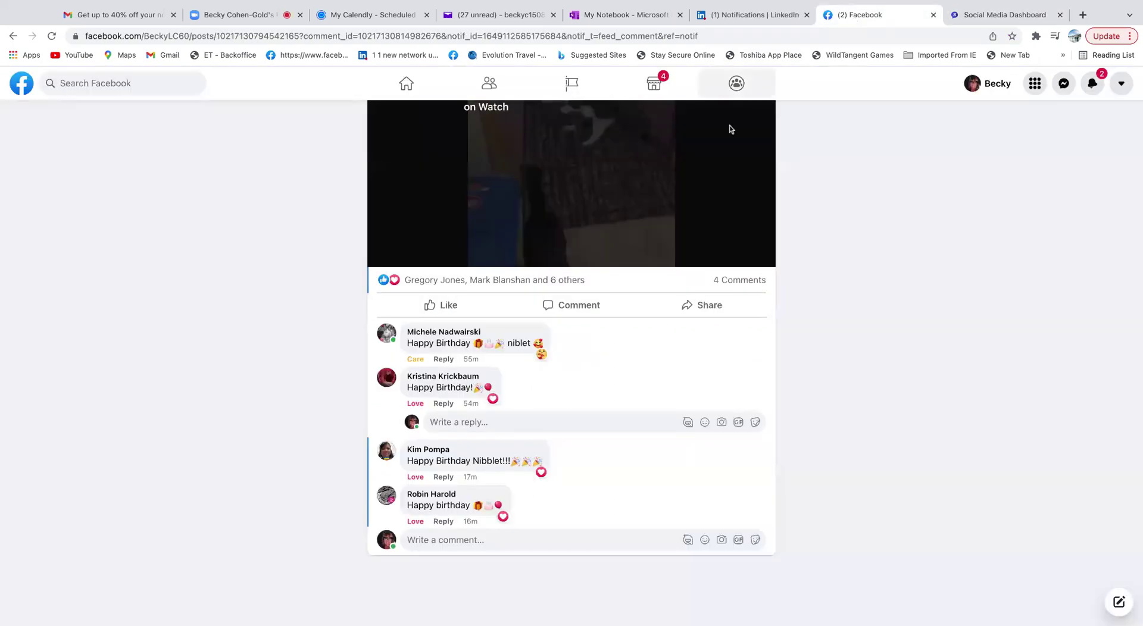
pyautogui.scroll(3, 599, 380)
pyautogui.scroll(2, 599, 382)
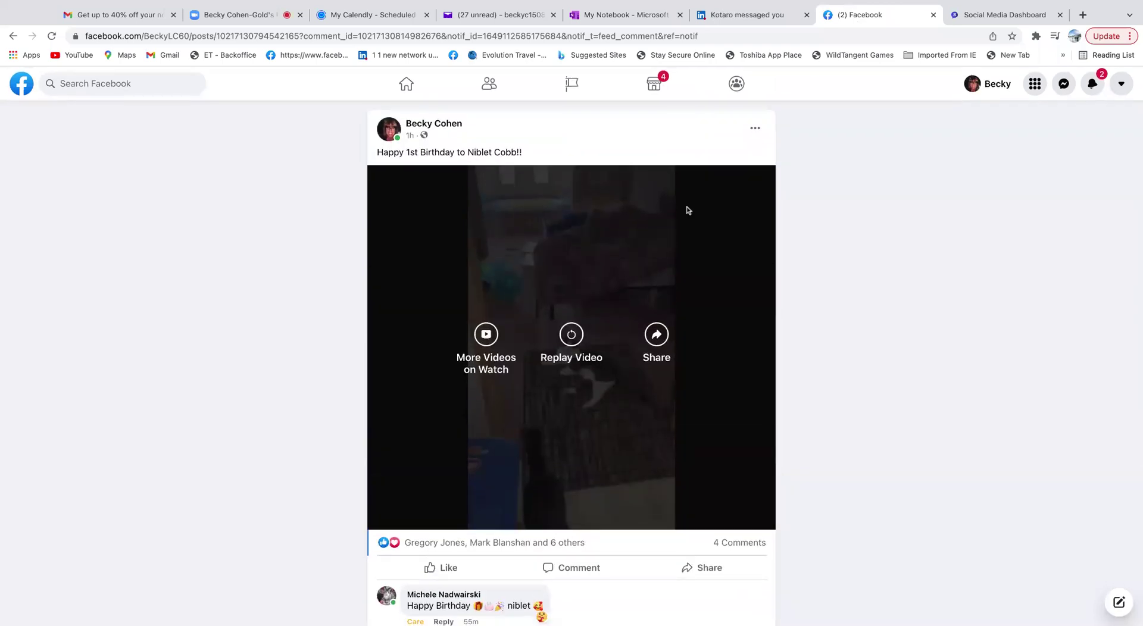
pyautogui.click(736, 89)
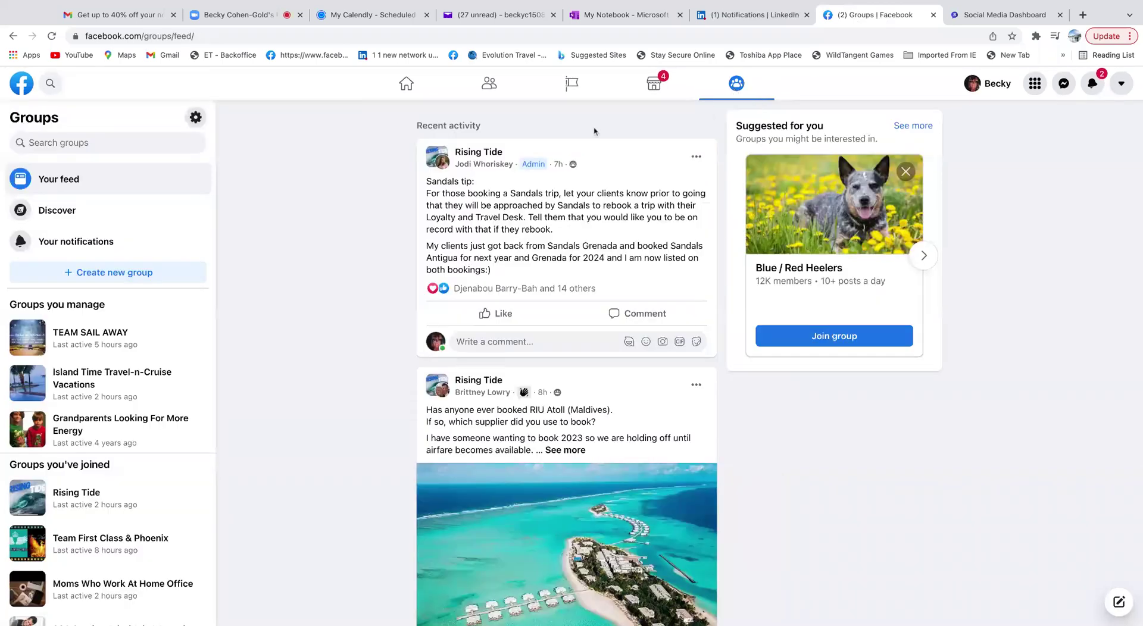
pyautogui.click(95, 384)
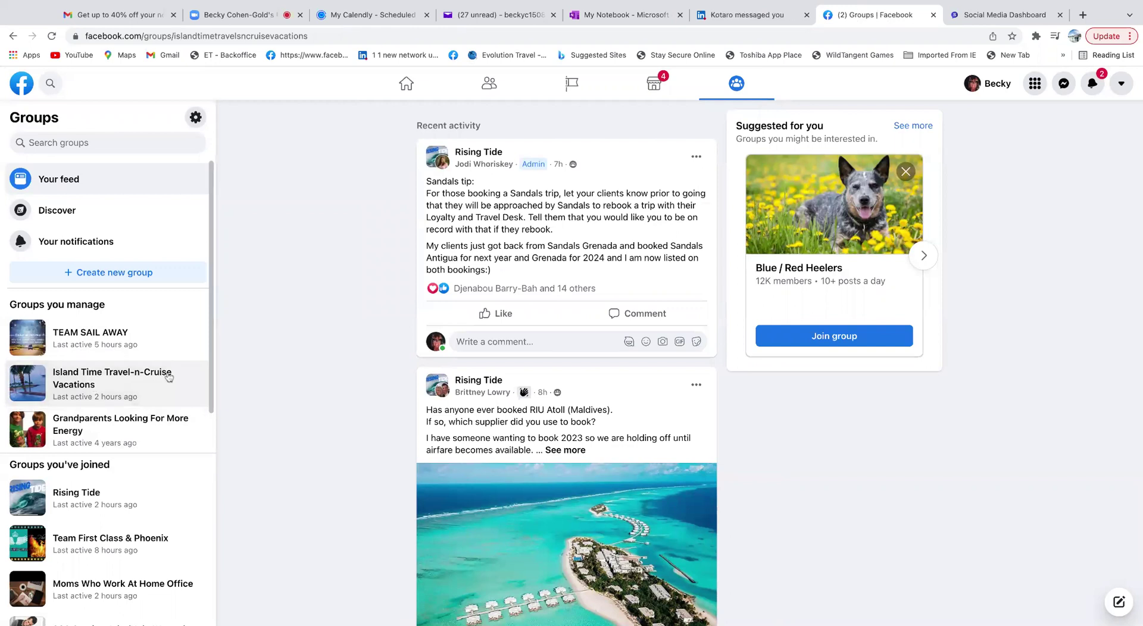
pyautogui.click(480, 309)
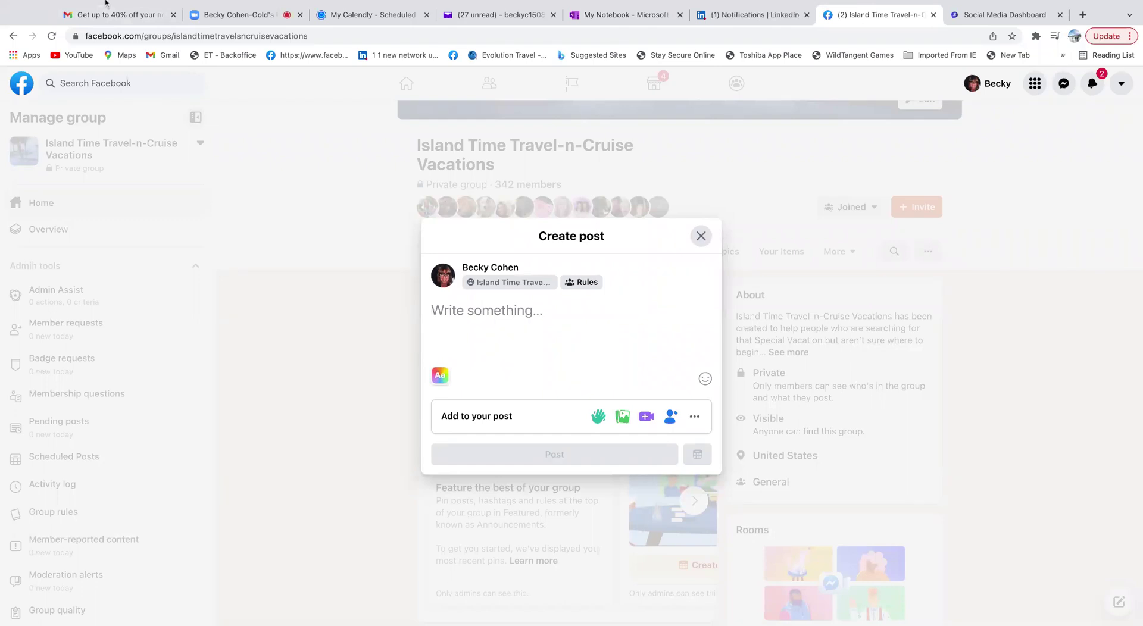
pyautogui.hotkey('ctrl', 'v')
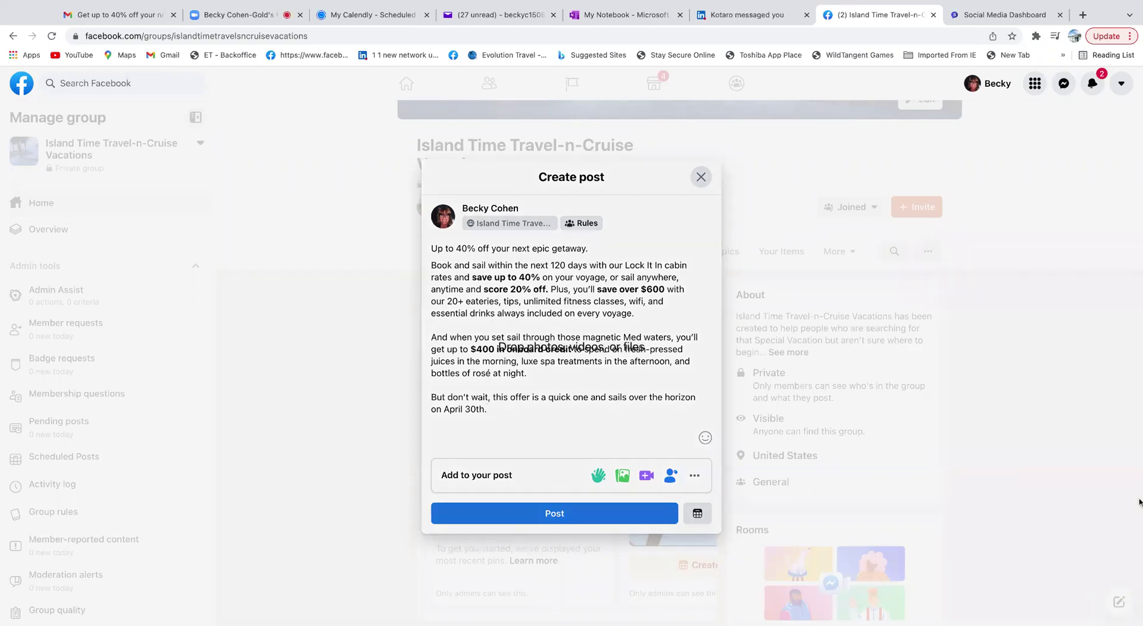
# - Insert blank lines above the 'Up to 40% off' opening line
pyautogui.scroll(-2, 631, 405)
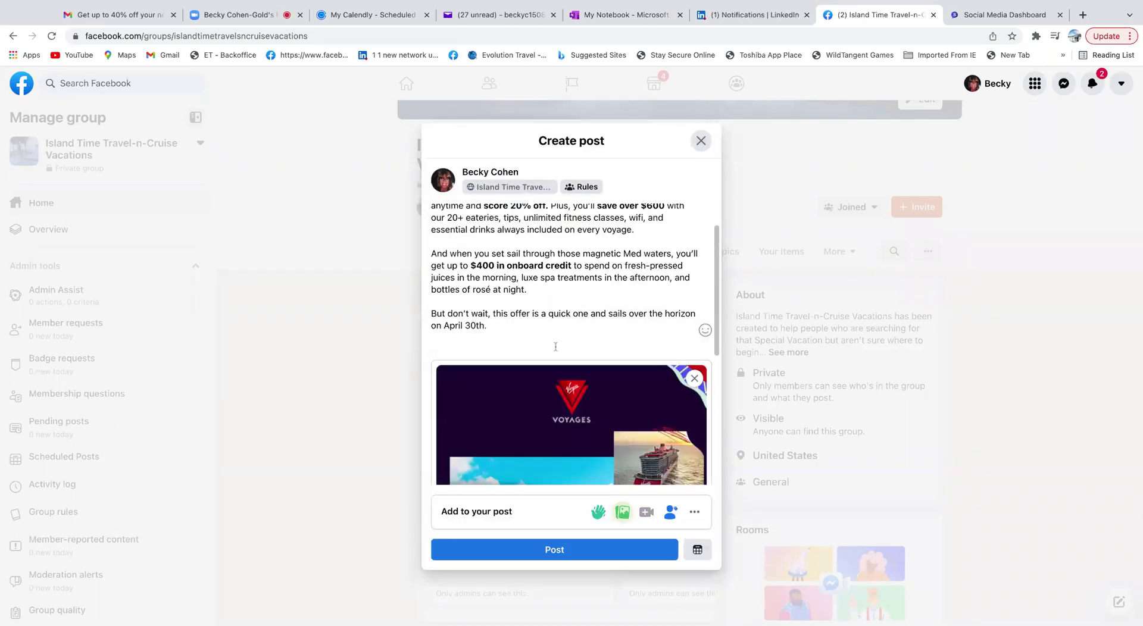
pyautogui.scroll(-5, 583, 381)
pyautogui.scroll(4, 553, 355)
pyautogui.scroll(1, 553, 355)
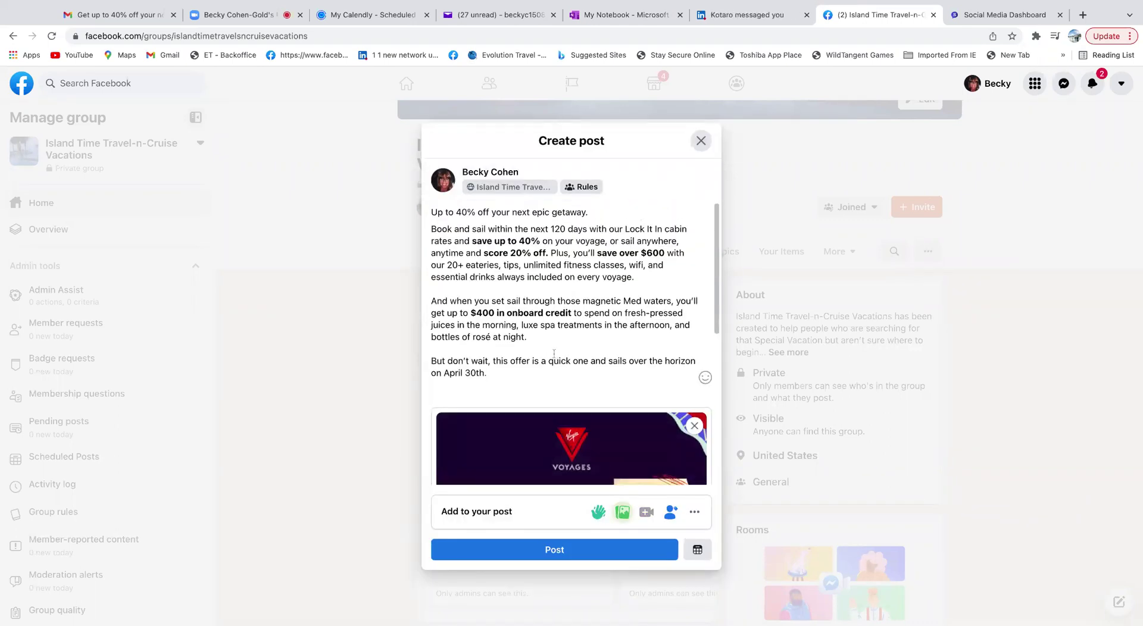
pyautogui.click(429, 212)
pyautogui.press('Return')
pyautogui.press('Return')
pyautogui.press('Return')
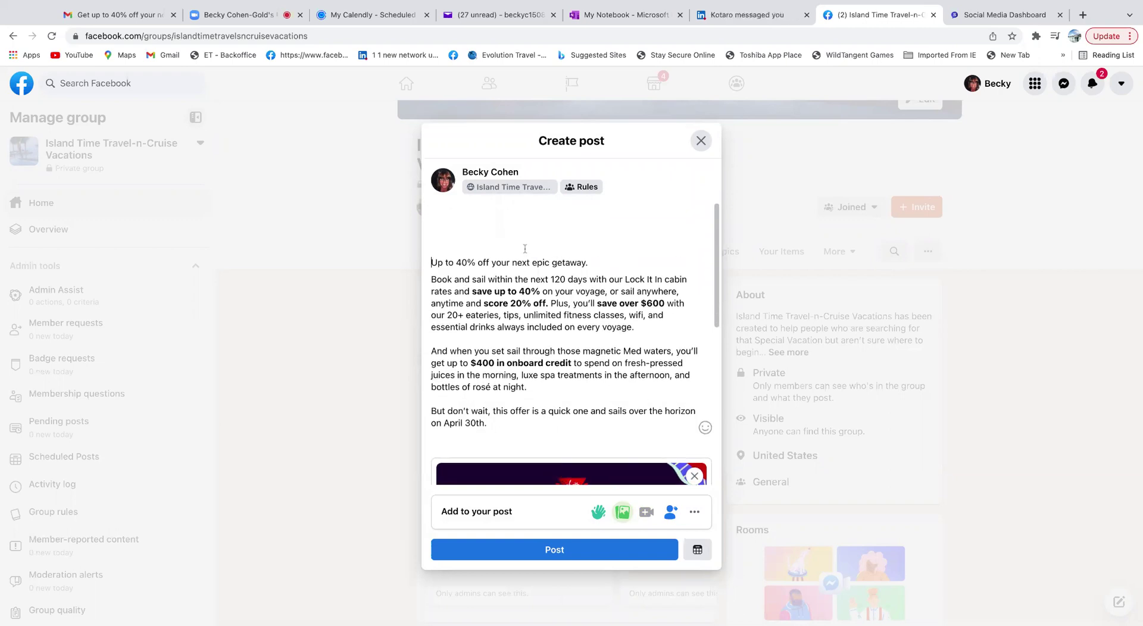
# - Add 'Virgin Voyages!!' as a bold H1 heading on the post's top line
pyautogui.click(441, 228)
pyautogui.write('Virg')
pyautogui.write('in')
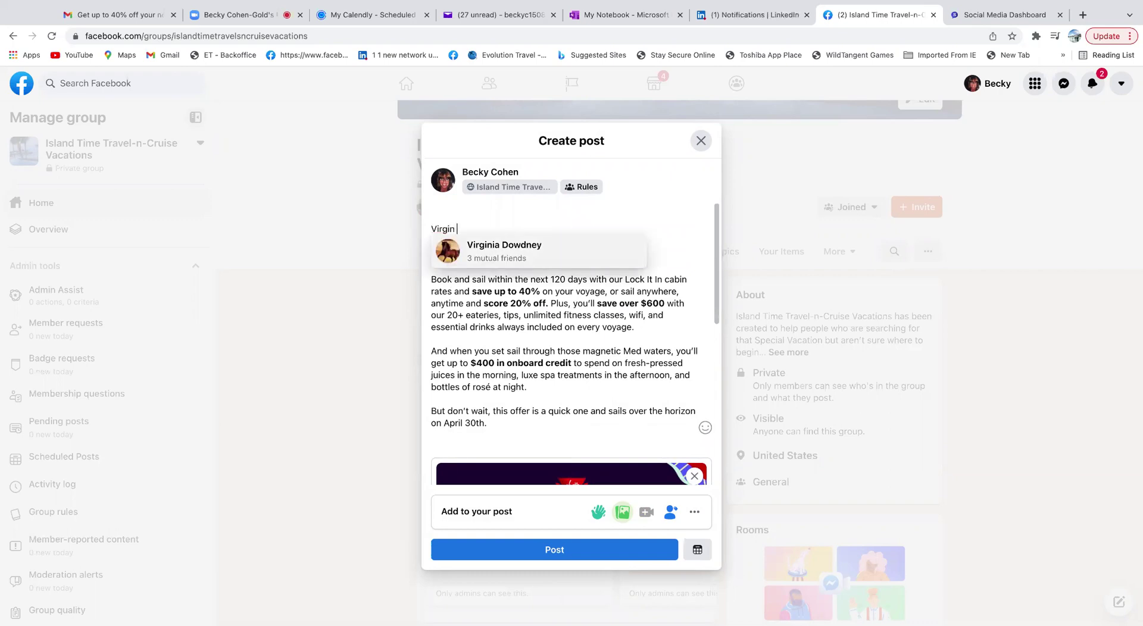
pyautogui.write(' Voy')
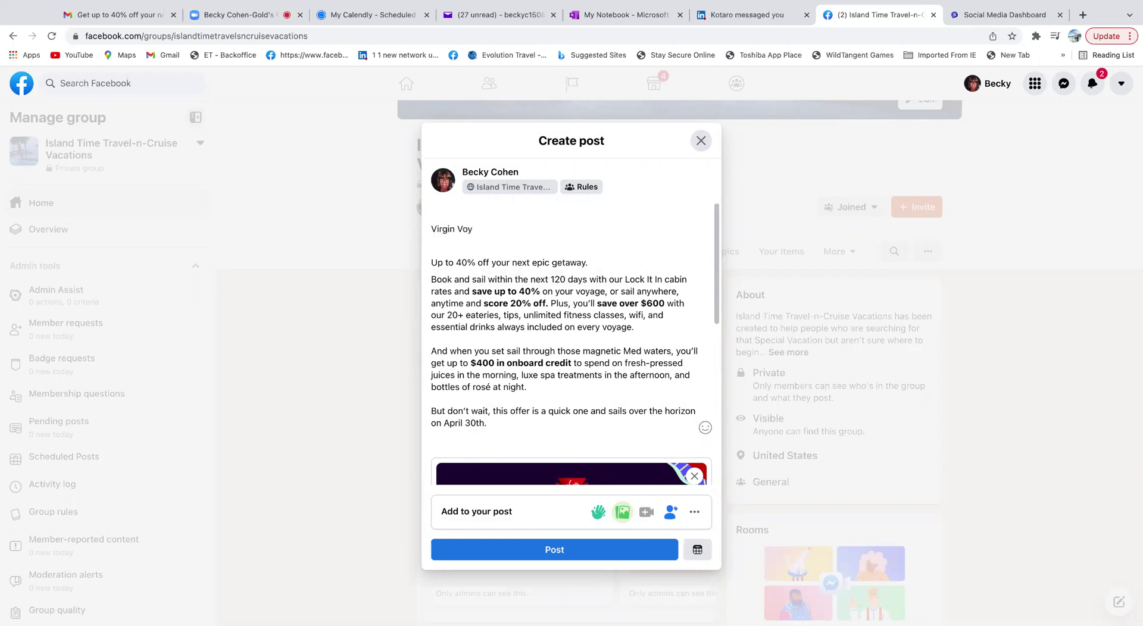
pyautogui.write('ag')
pyautogui.write('es!!')
pyautogui.moveTo(503, 230); pyautogui.dragTo(430, 230)
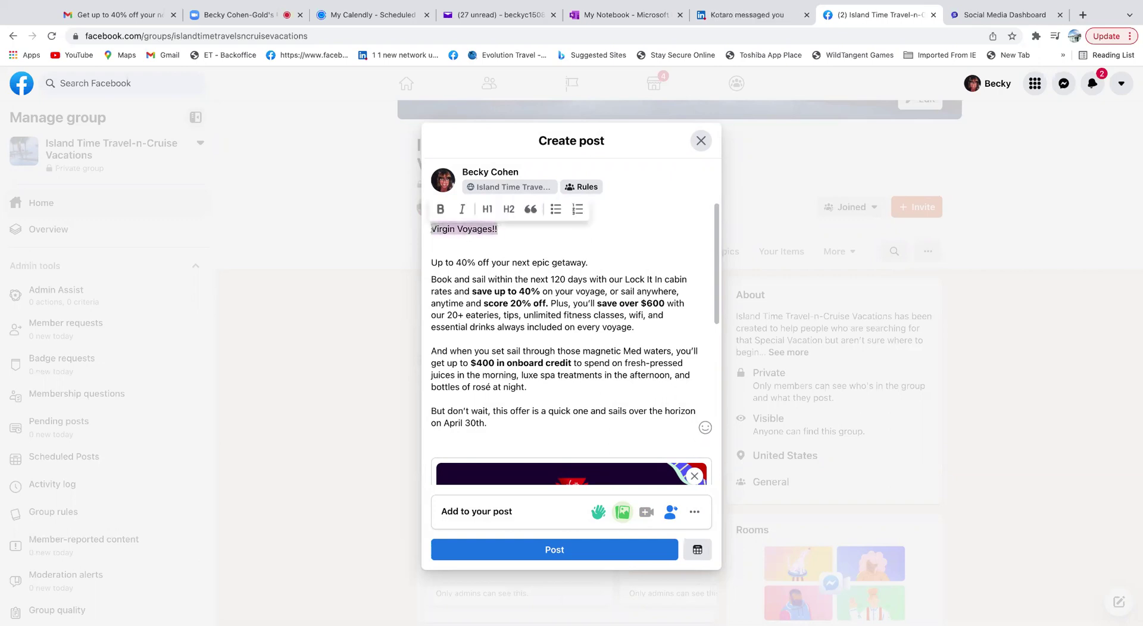
pyautogui.click(441, 210)
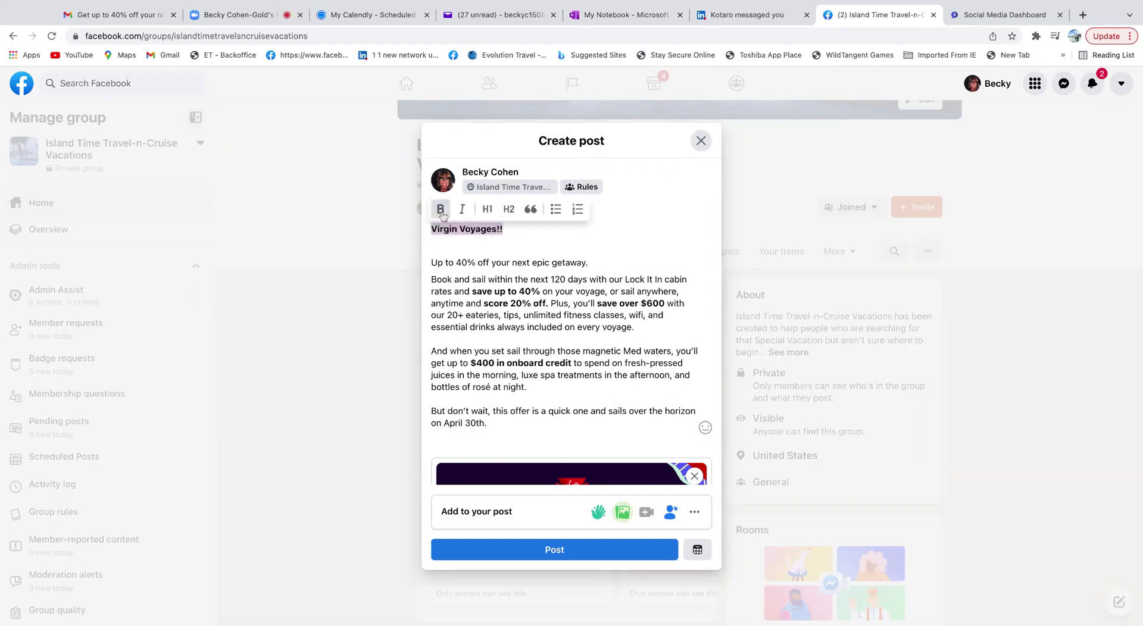
pyautogui.click(486, 216)
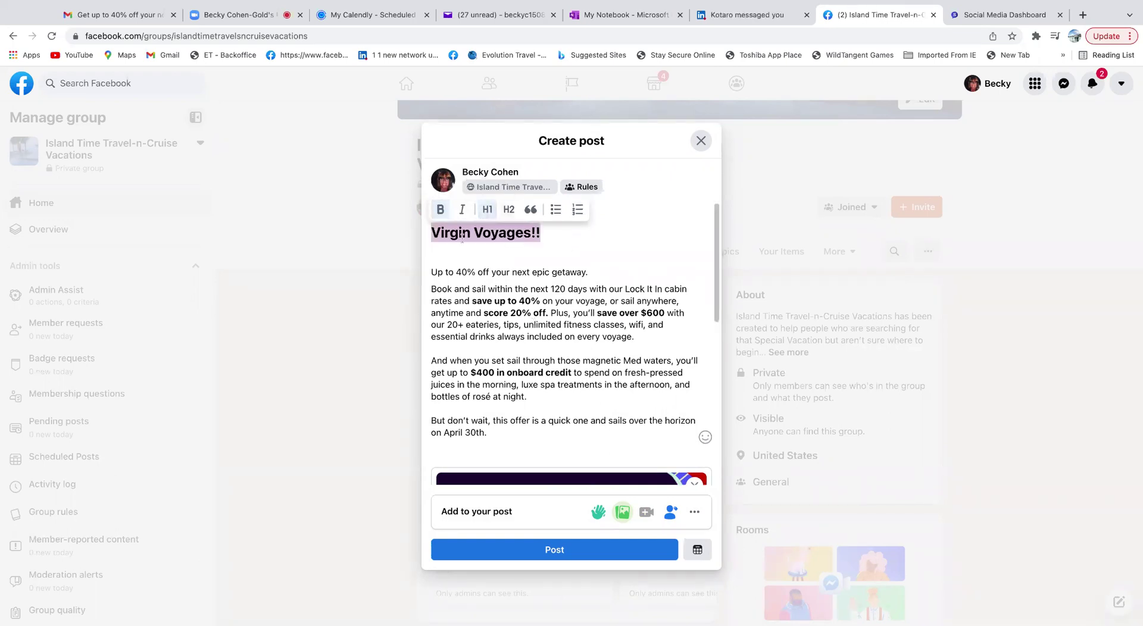
# - Add two blank lines after the 'April 30th.' closing sentence
pyautogui.scroll(-4, 515, 309)
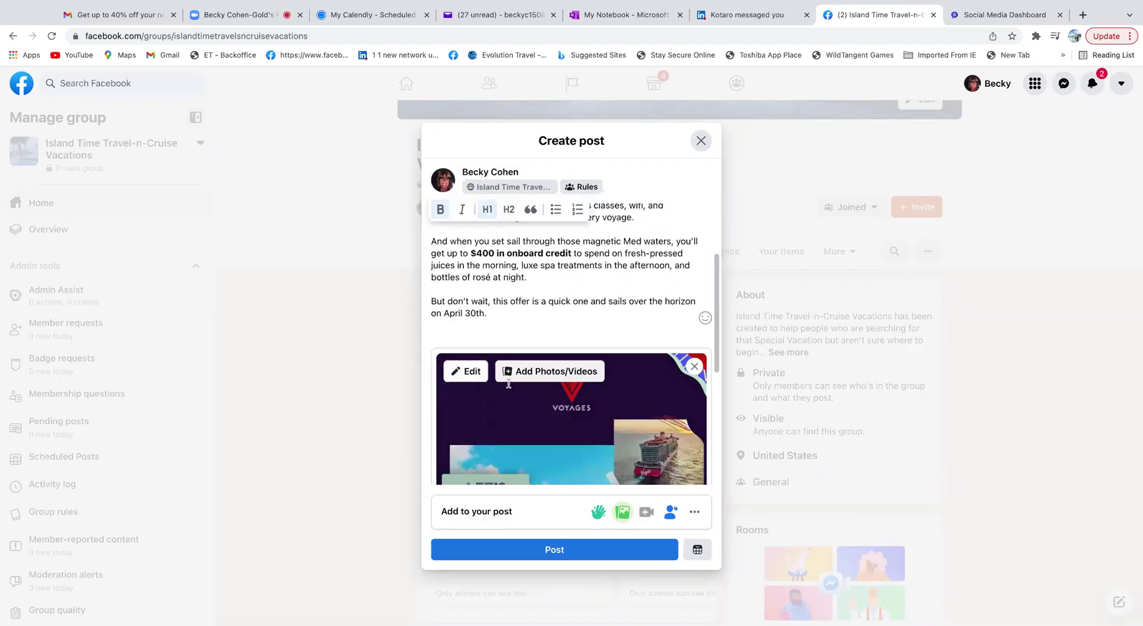
pyautogui.click(508, 318)
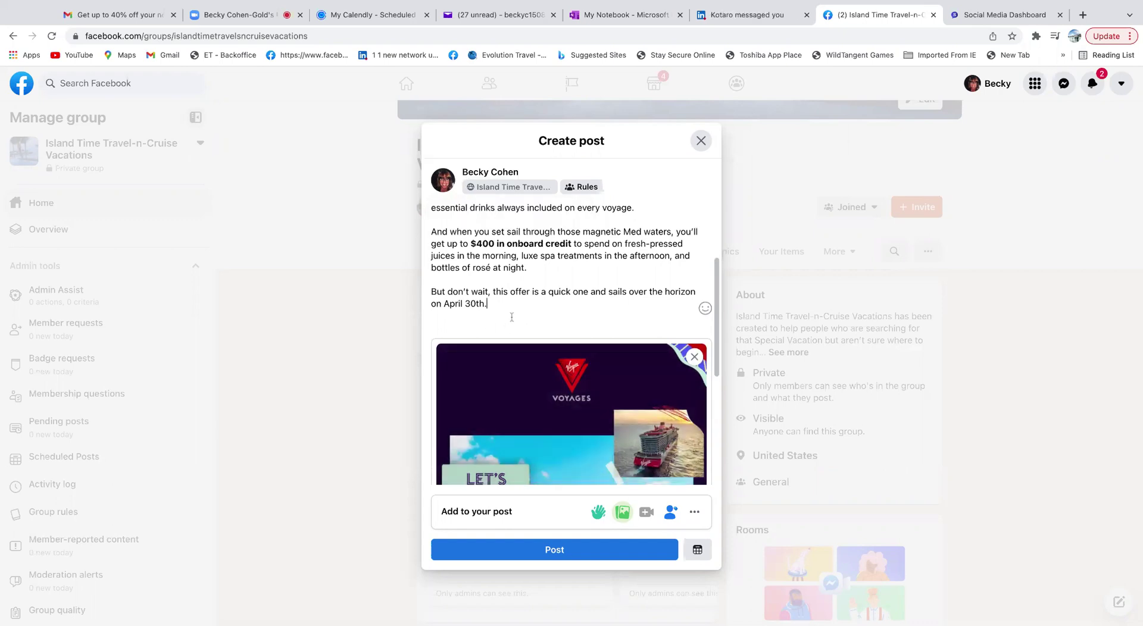
pyautogui.press('Return')
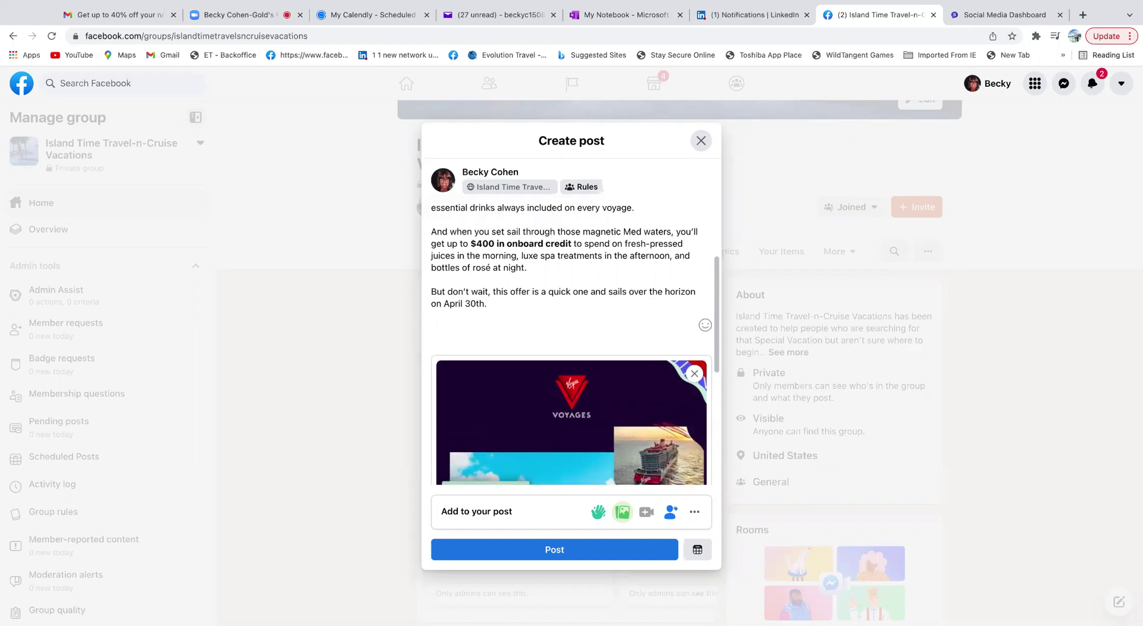
pyautogui.press('Return')
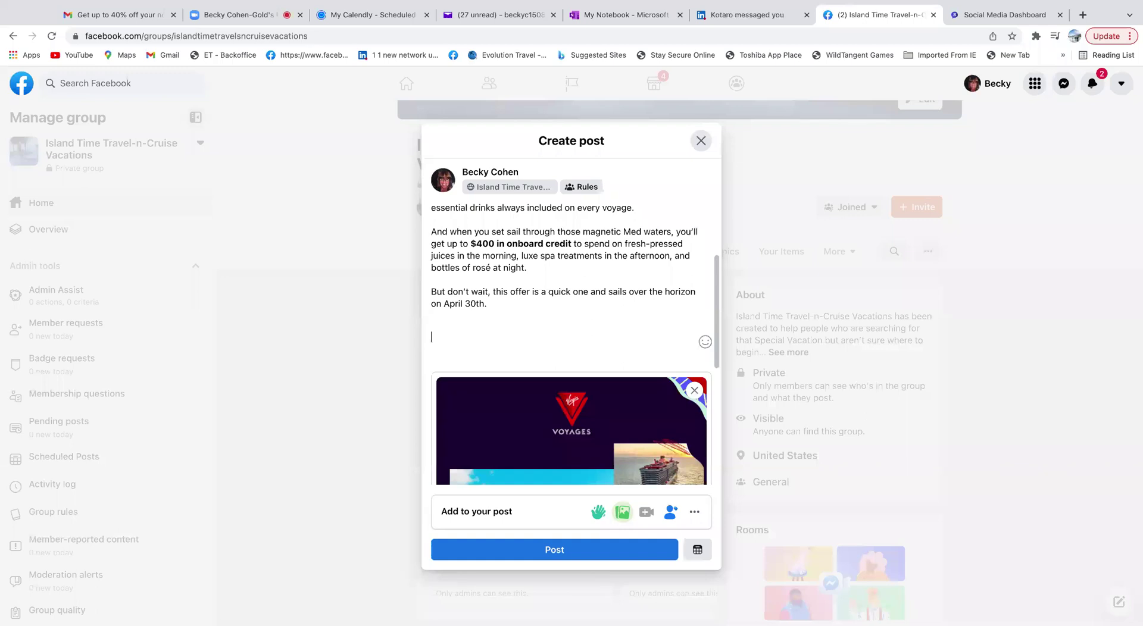
pyautogui.write('Cont')
pyautogui.write('act')
pyautogui.write(' Beck')
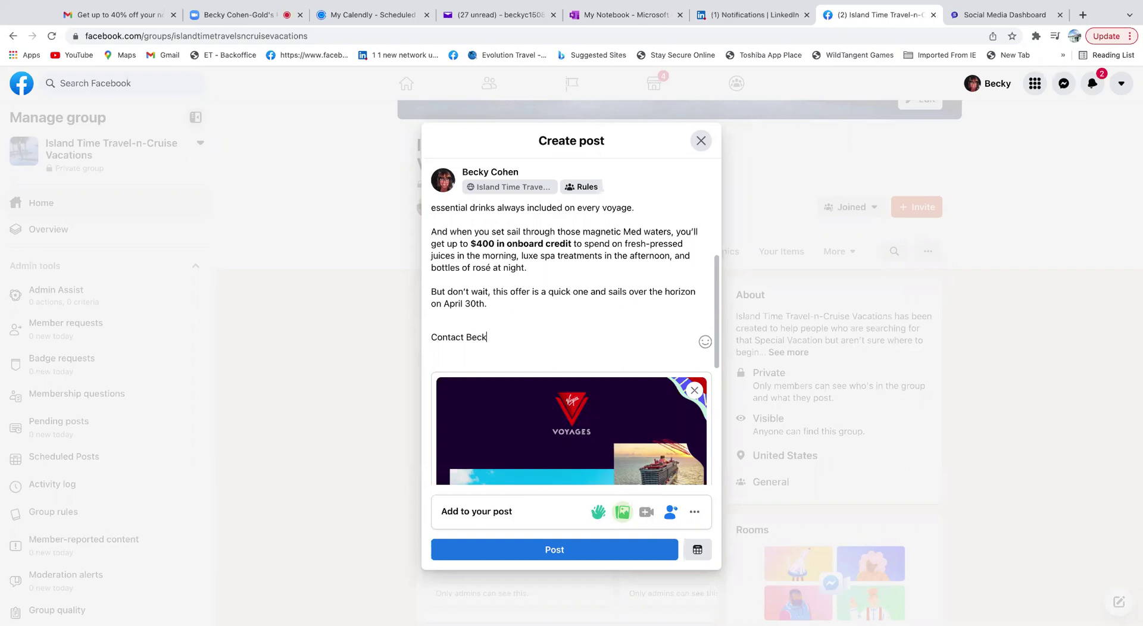
pyautogui.write('y @')
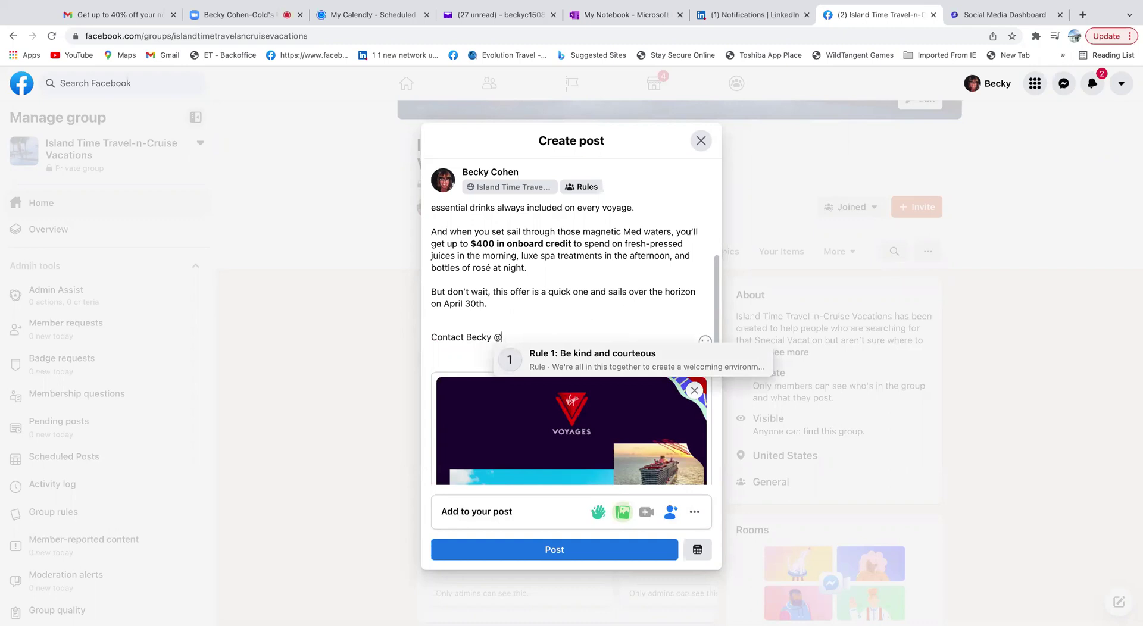
pyautogui.write('9')
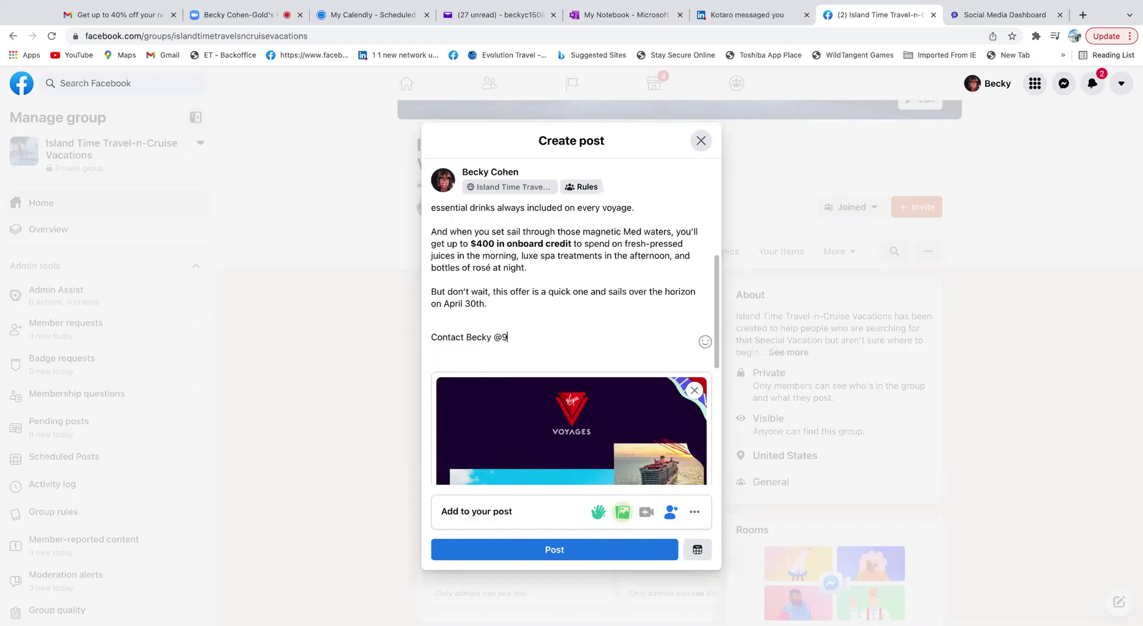
pyautogui.press('BackSpace')
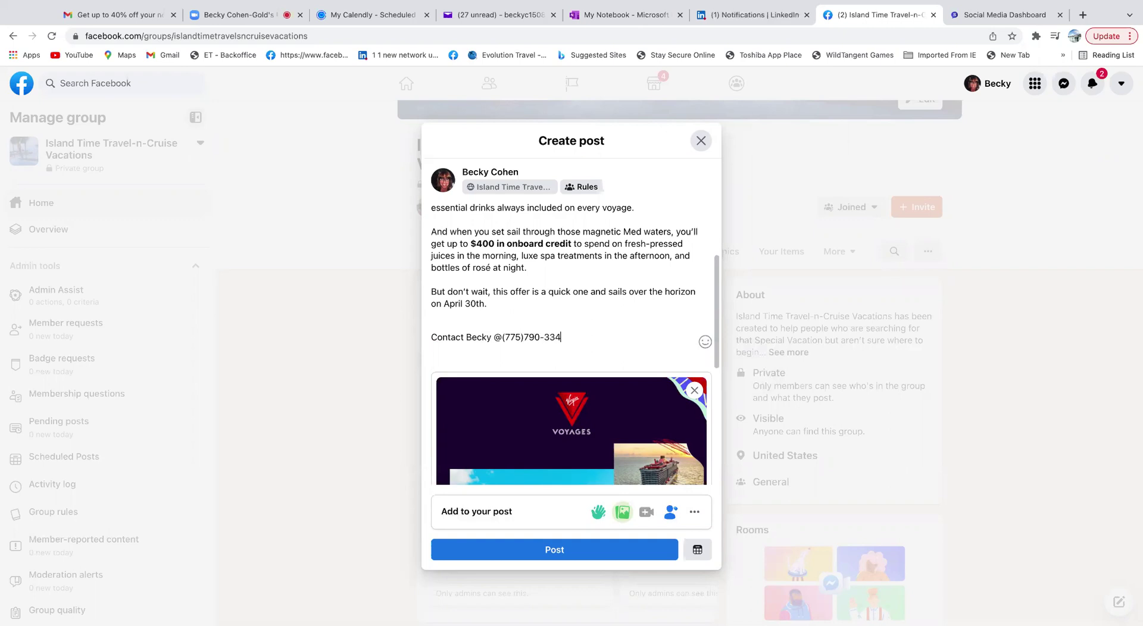
pyautogui.press('Return')
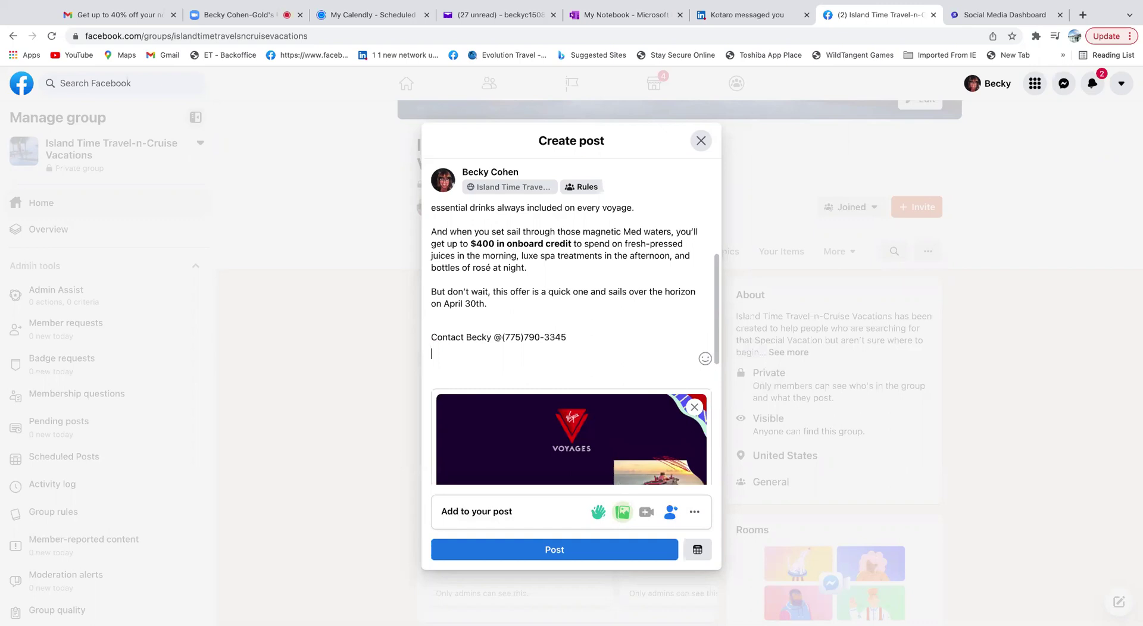
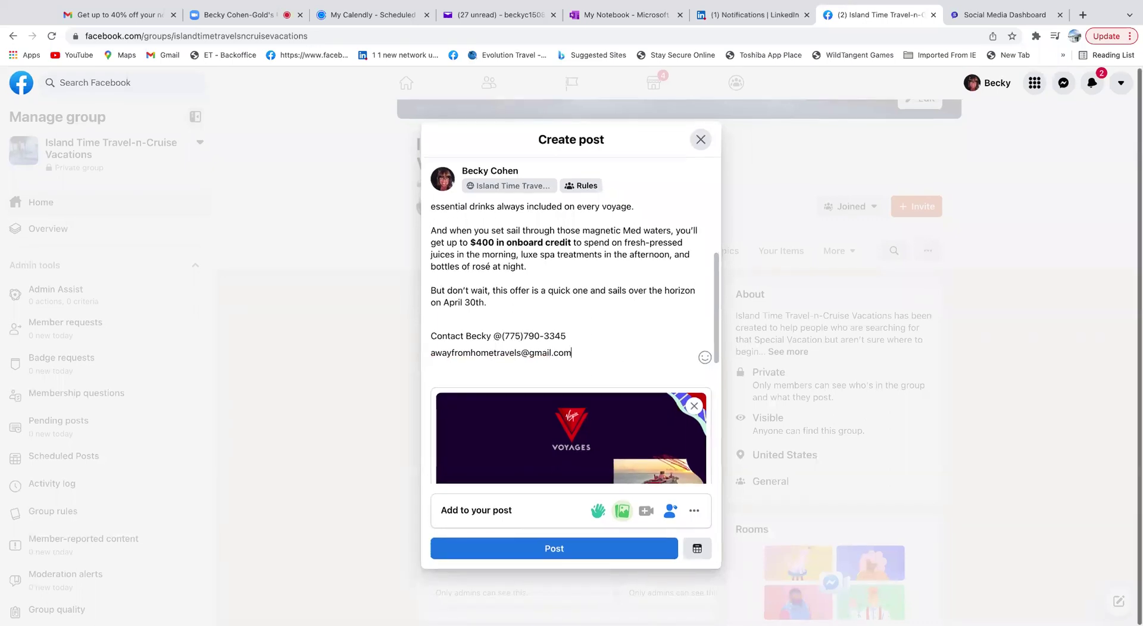
pyautogui.scroll(-3, 564, 376)
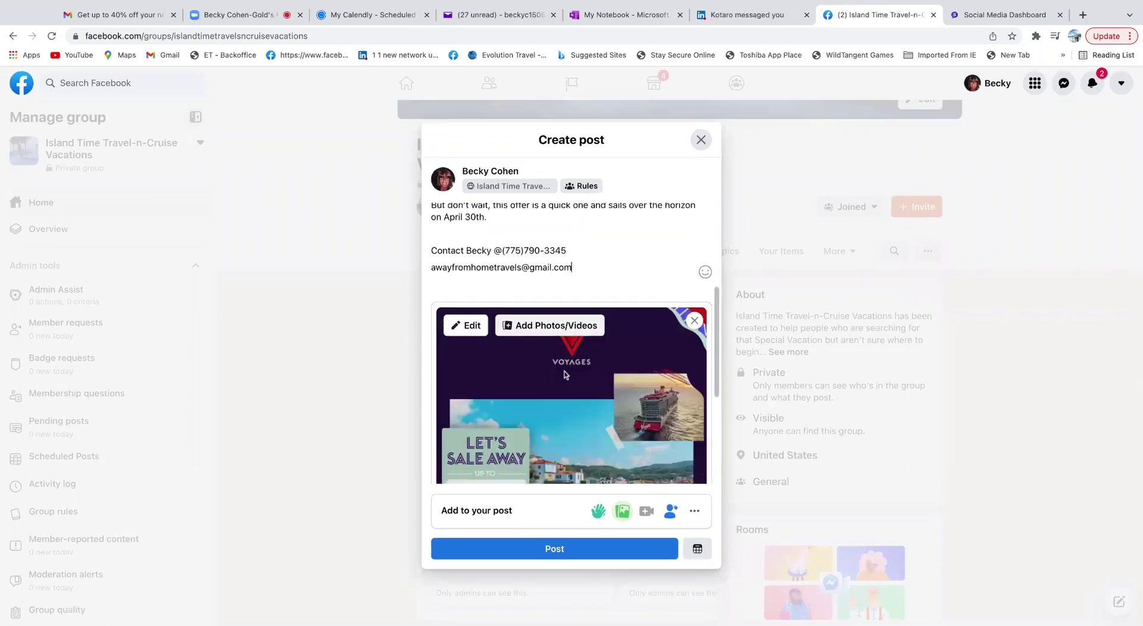
pyautogui.scroll(1, 565, 375)
pyautogui.scroll(-3, 564, 375)
pyautogui.scroll(-2, 566, 376)
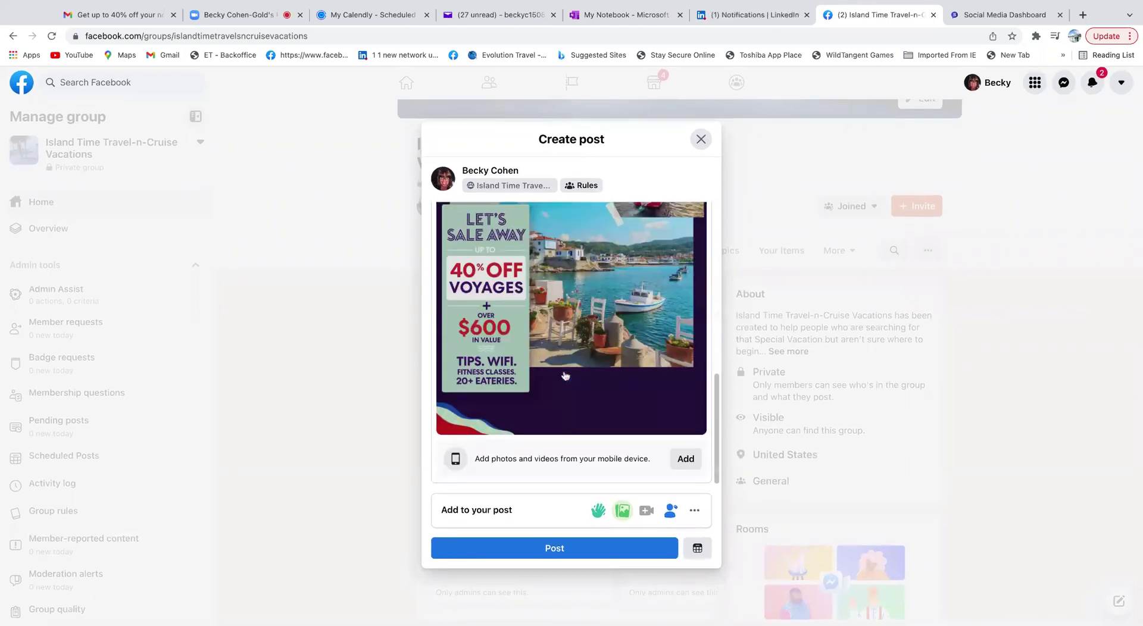
# - Post to the Island Time Travel-n-Cruise Vacations group and check the published post in the feed
pyautogui.click(538, 550)
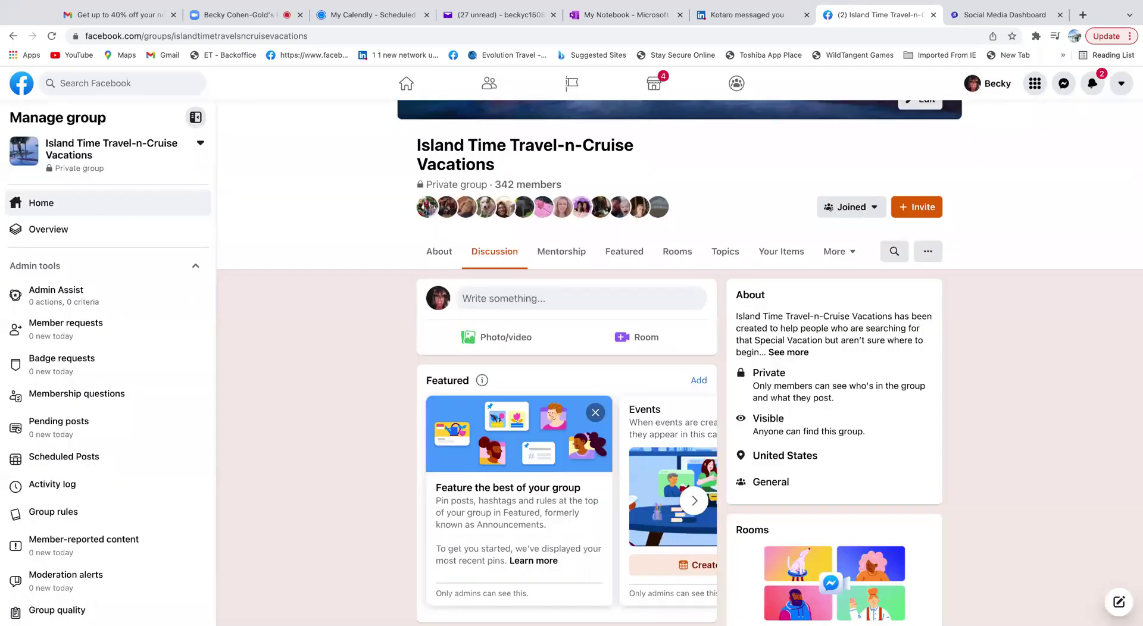
pyautogui.scroll(-2, 529, 374)
pyautogui.scroll(-5, 528, 374)
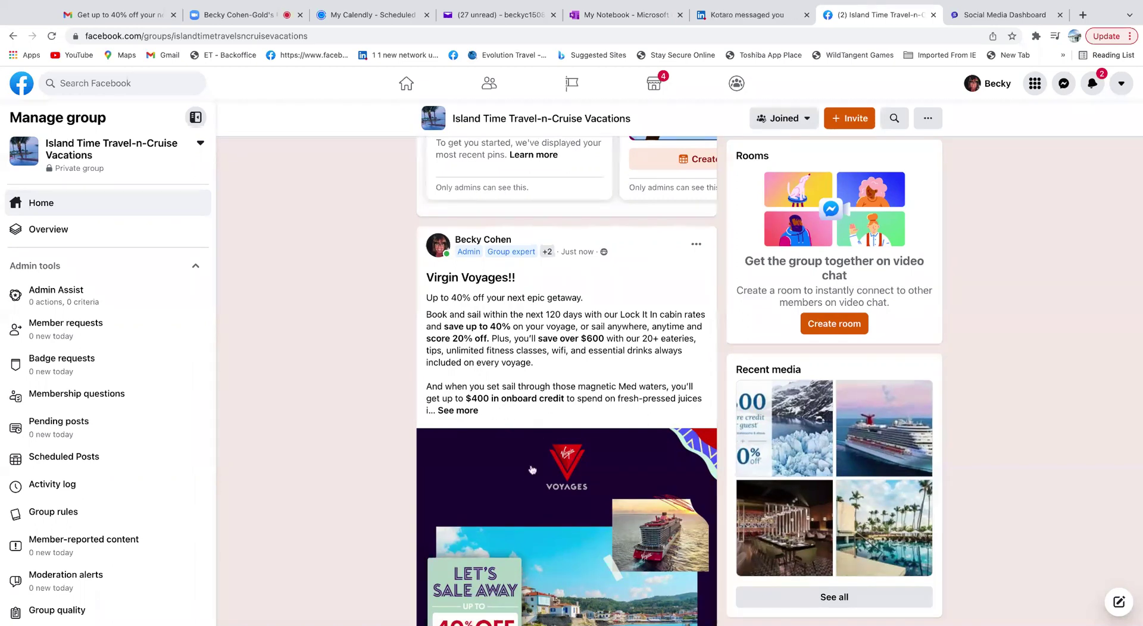
pyautogui.scroll(-1, 531, 483)
pyautogui.scroll(-3, 532, 483)
pyautogui.scroll(-3, 532, 483)
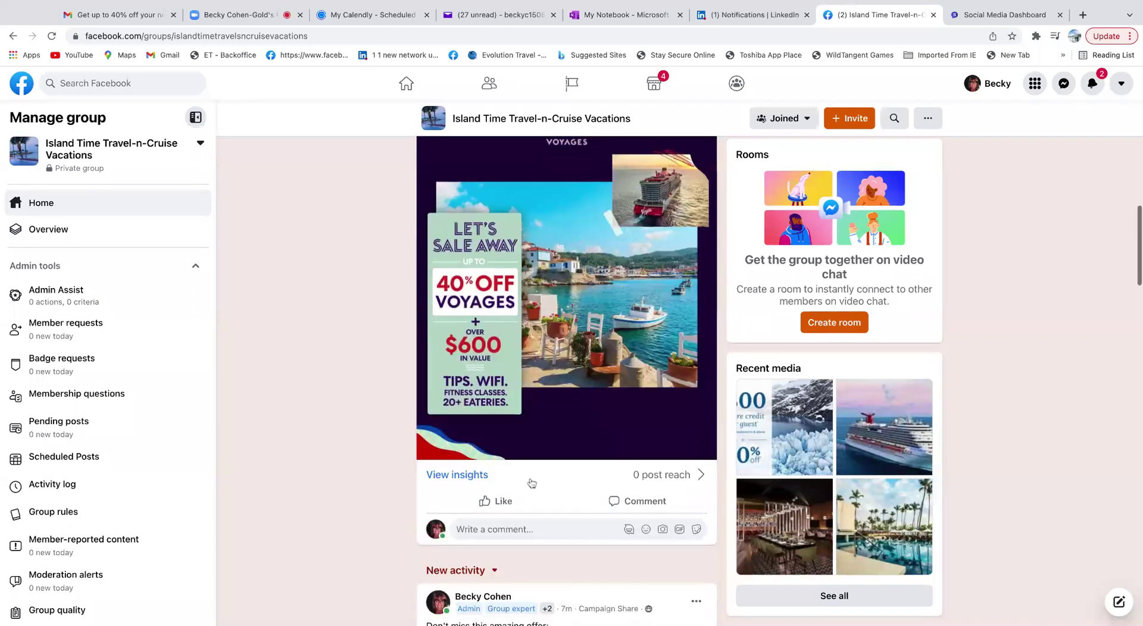
pyautogui.scroll(1, 616, 280)
pyautogui.scroll(2, 617, 280)
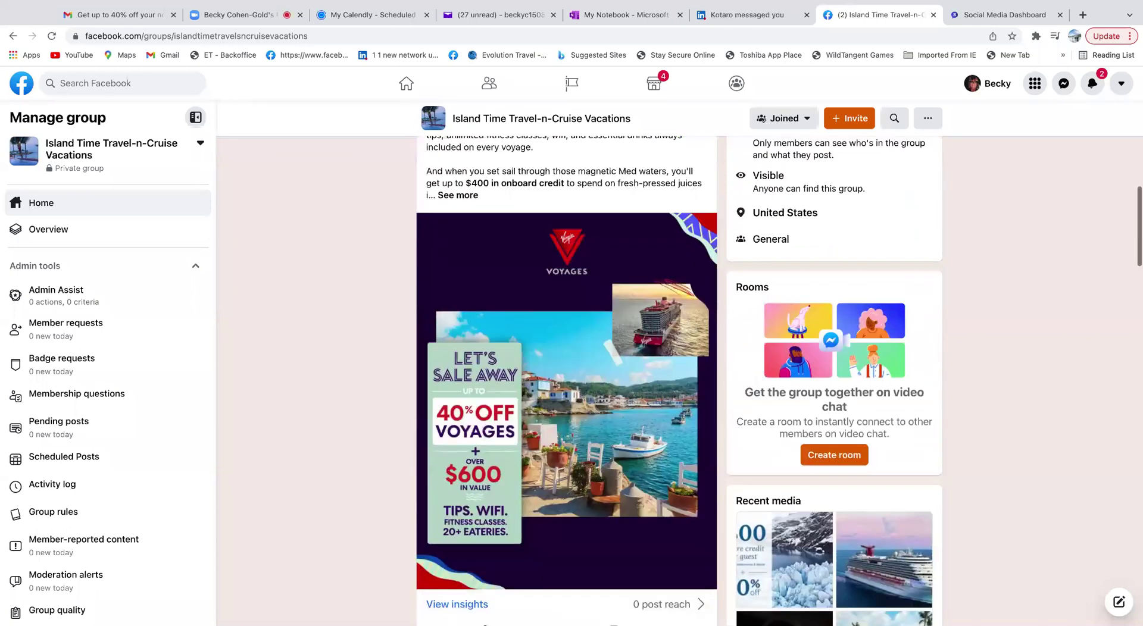
pyautogui.scroll(4, 617, 279)
pyautogui.scroll(1, 616, 280)
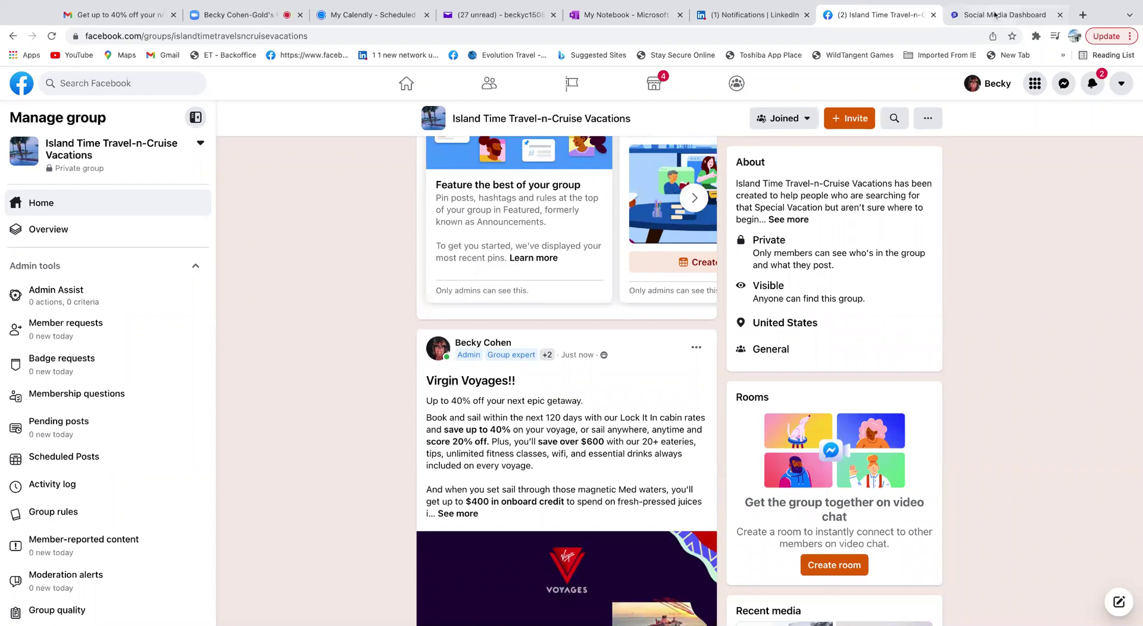
# - Select all connected accounts in the Sociamonials composer, then begin stopping Zoom's cloud recording
pyautogui.click(1003, 15)
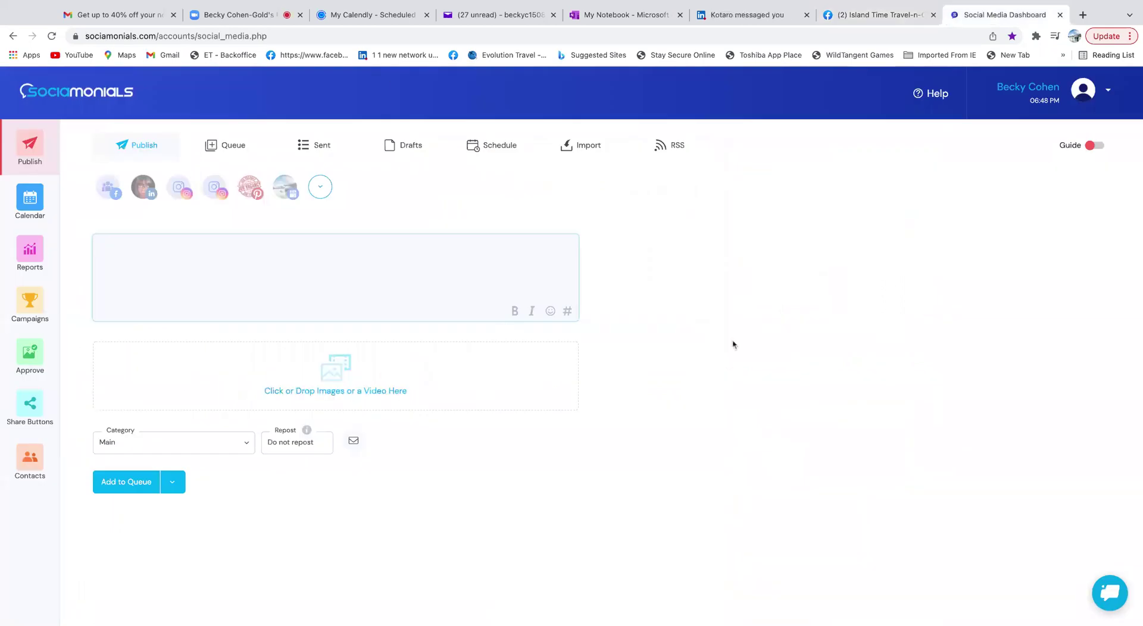
pyautogui.click(320, 187)
pyautogui.click(250, 214)
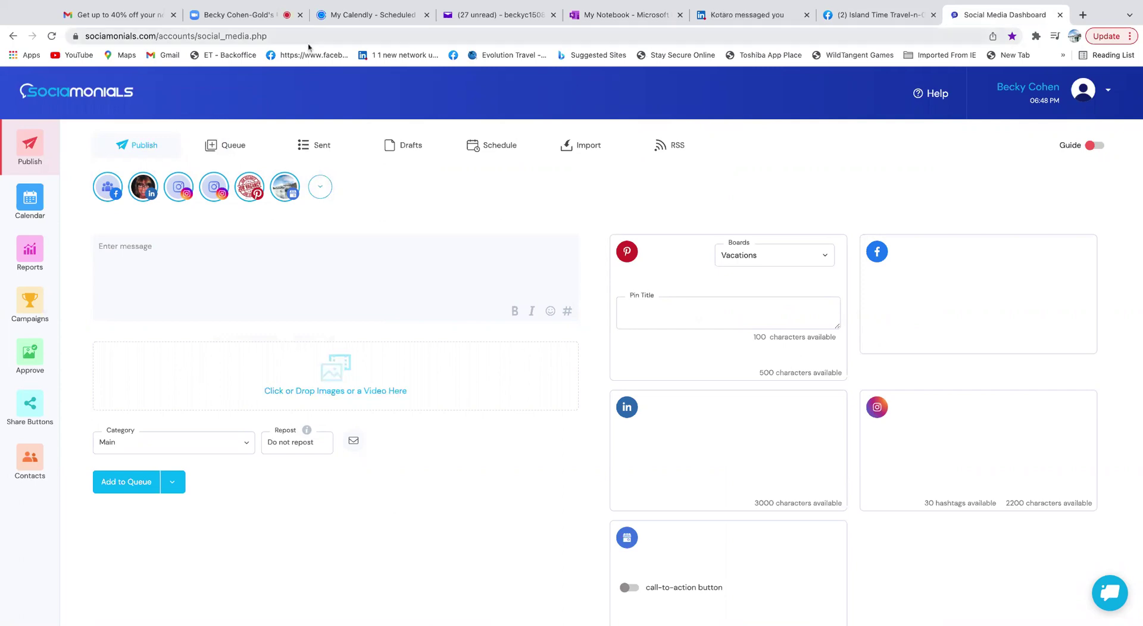
pyautogui.click(274, 19)
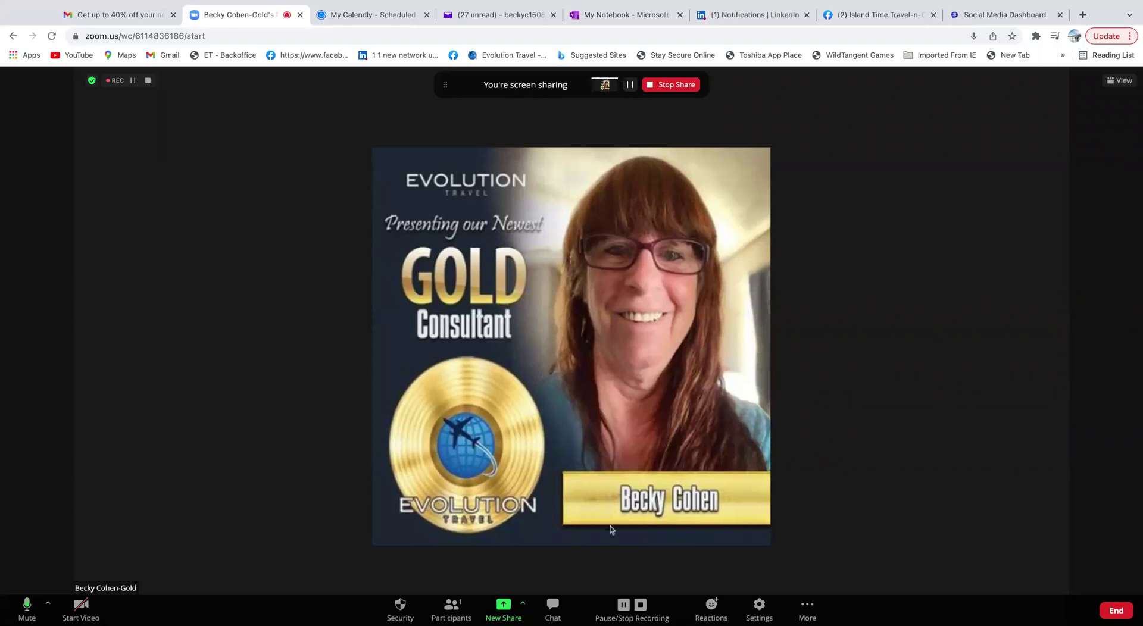
pyautogui.click(641, 605)
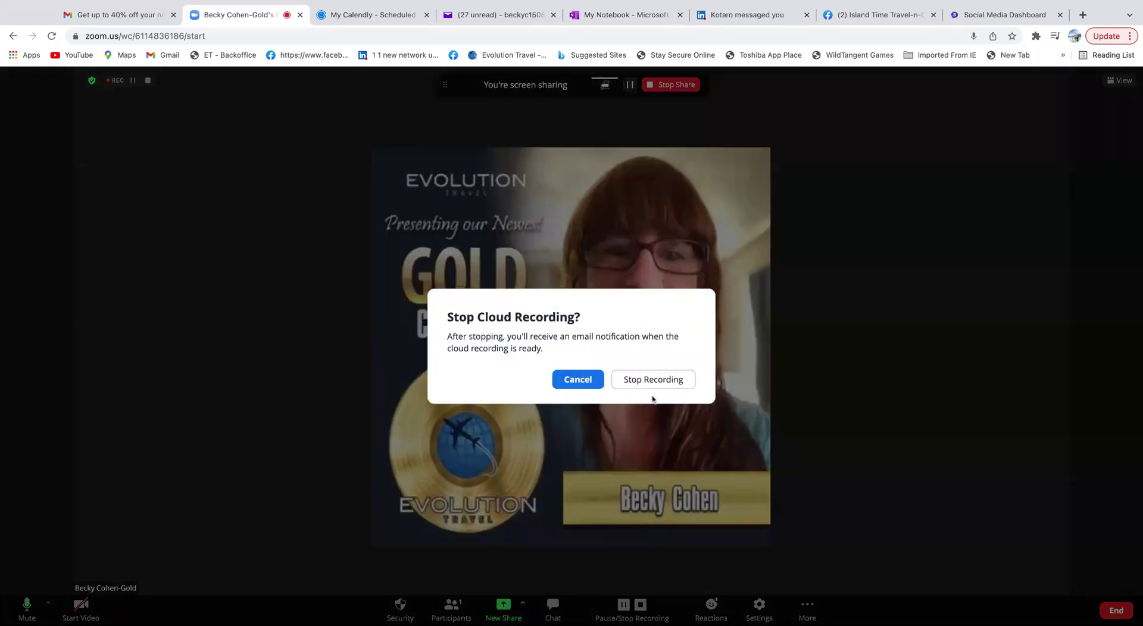